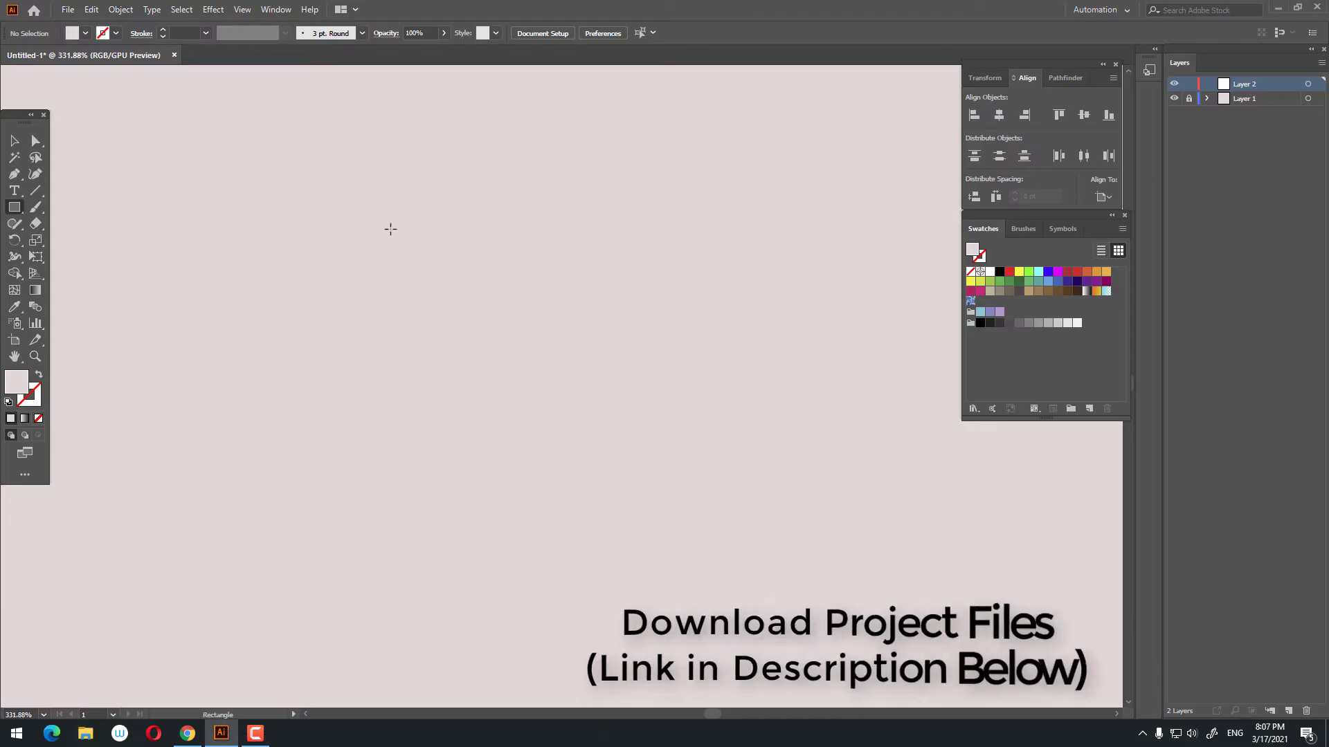
# Draw a rectangle about 97.76 × 125.88 pt for the face and center it horizontally and vertically on the artboard.
pyautogui.moveTo(406, 205); pyautogui.dragTo(658, 530)
pyautogui.click(15, 142)
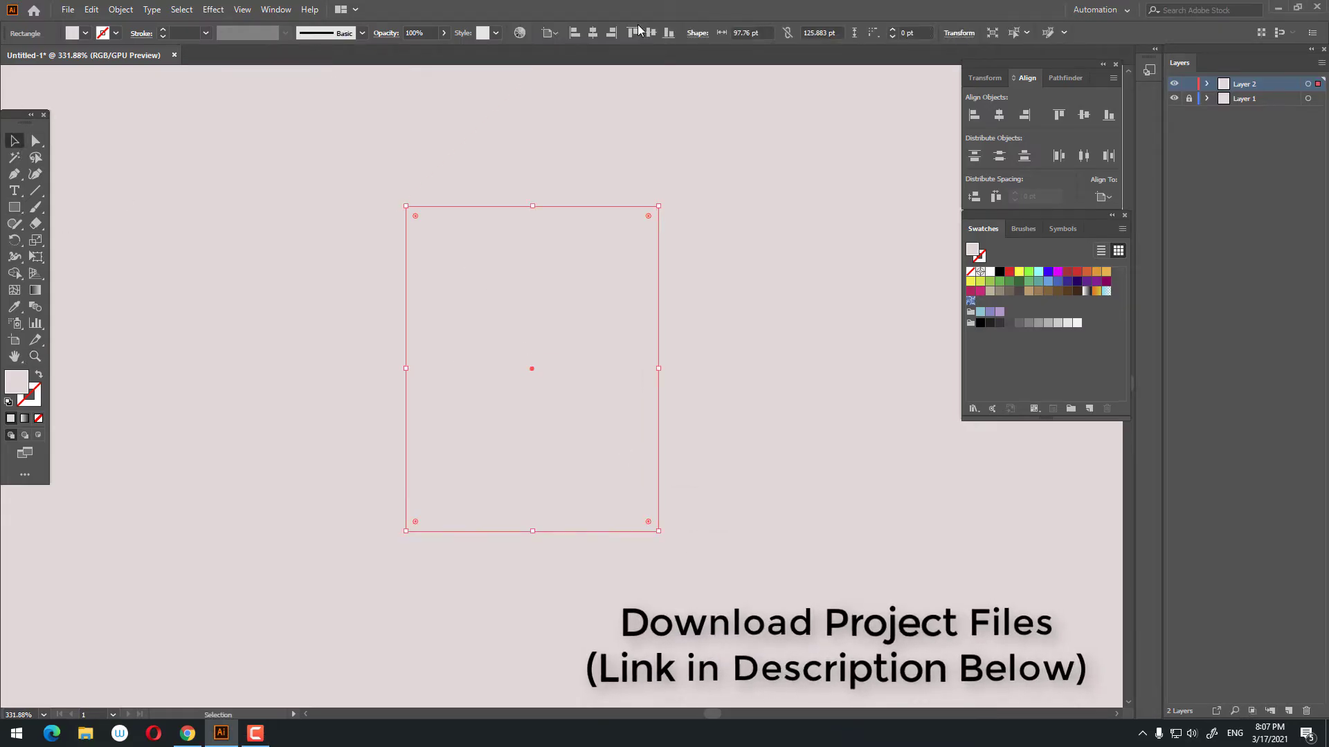
pyautogui.click(592, 34)
pyautogui.click(651, 33)
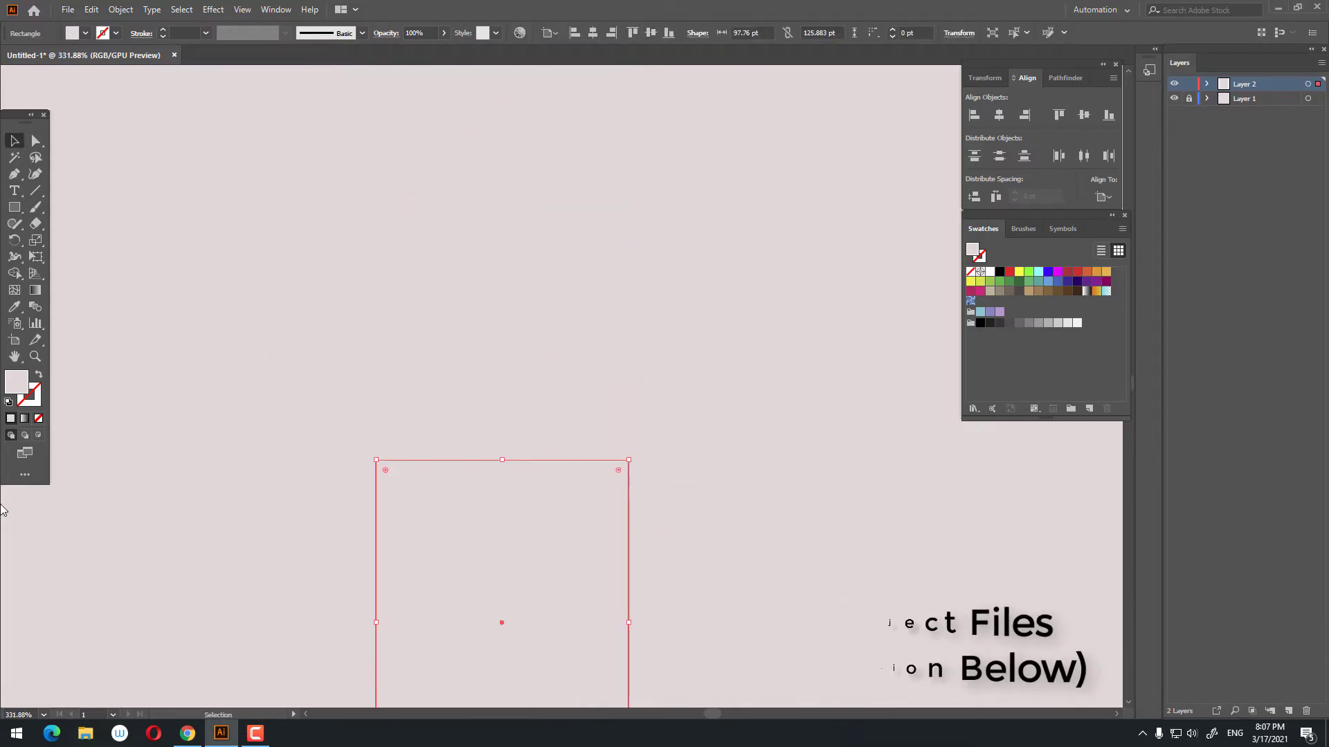
# Fill the face rectangle with pale pink-peach (#F9C8B9).
pyautogui.doubleClick(17, 382)
pyautogui.click(935, 325)
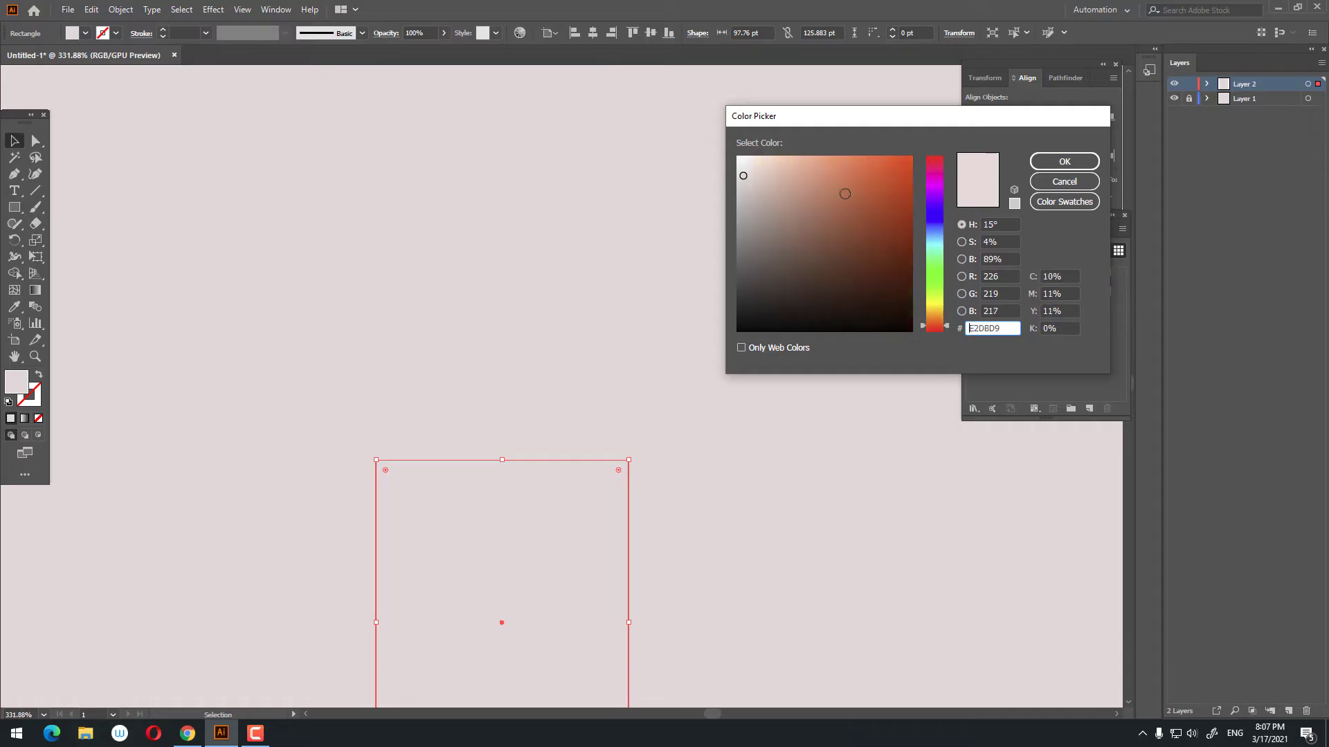
pyautogui.click(1065, 162)
pyautogui.press('space')
pyautogui.moveTo(697, 523); pyautogui.dragTo(716, 243)
# Round only the two bottom corners of the face rectangle fully so they form a semicircular chin.
pyautogui.click(36, 141)
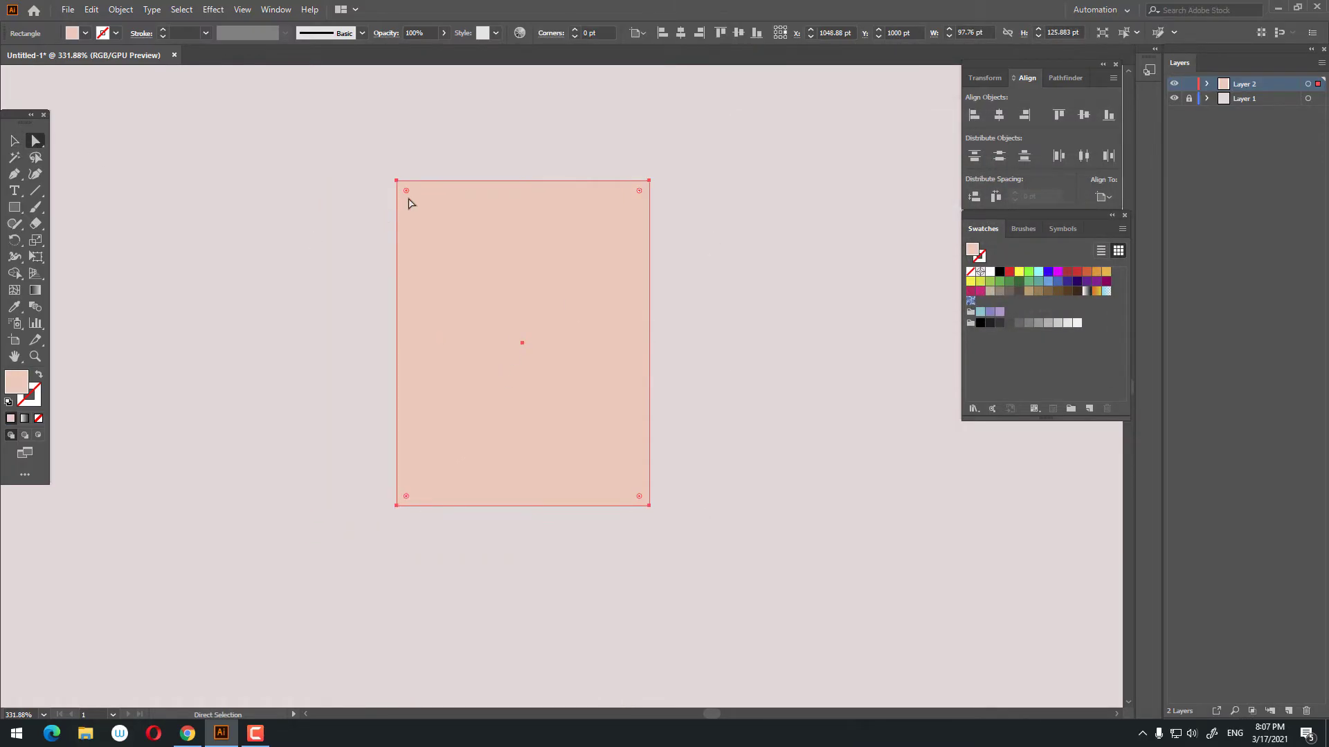
pyautogui.moveTo(305, 451); pyautogui.dragTo(305, 451)
pyautogui.moveTo(407, 496); pyautogui.dragTo(766, 335)
pyautogui.press('z')
pyautogui.moveTo(551, 458); pyautogui.dragTo(559, 457)
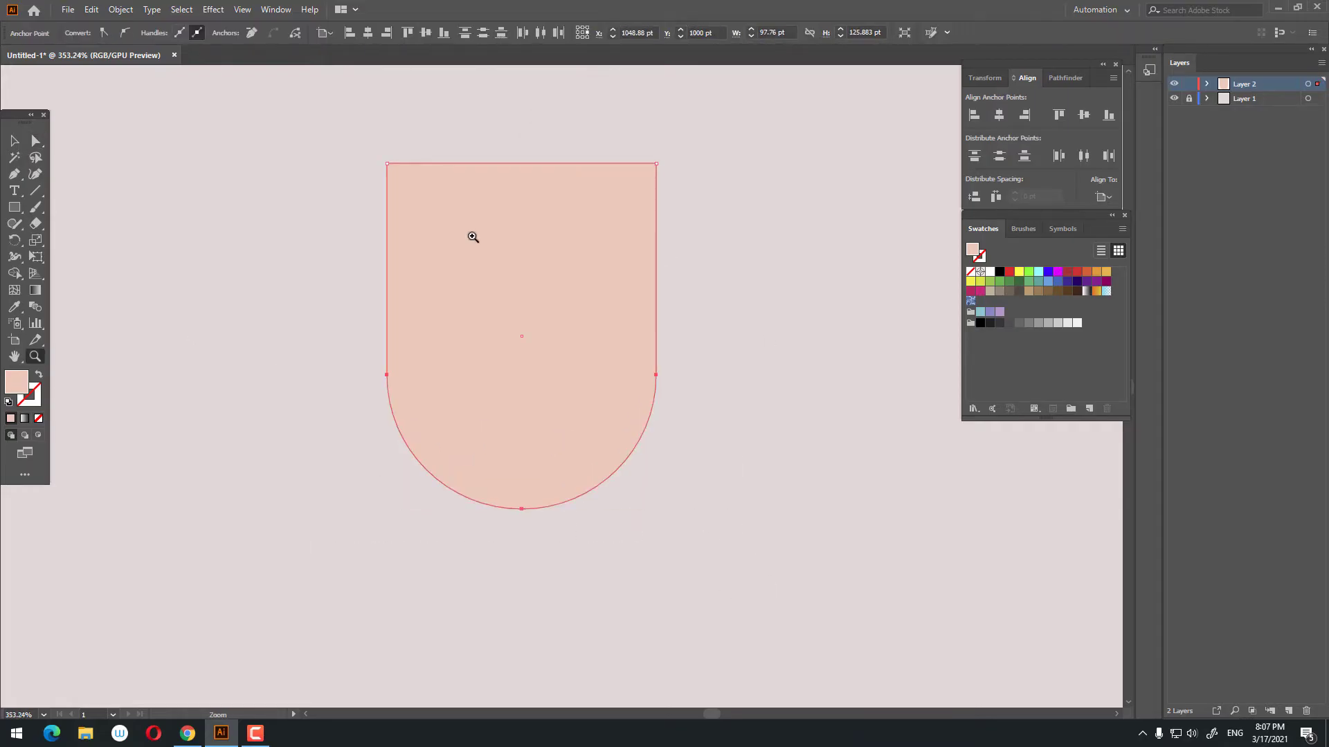
# Recolor the face shape with a warmer peach tan (#EFBDA5).
pyautogui.doubleClick(17, 387)
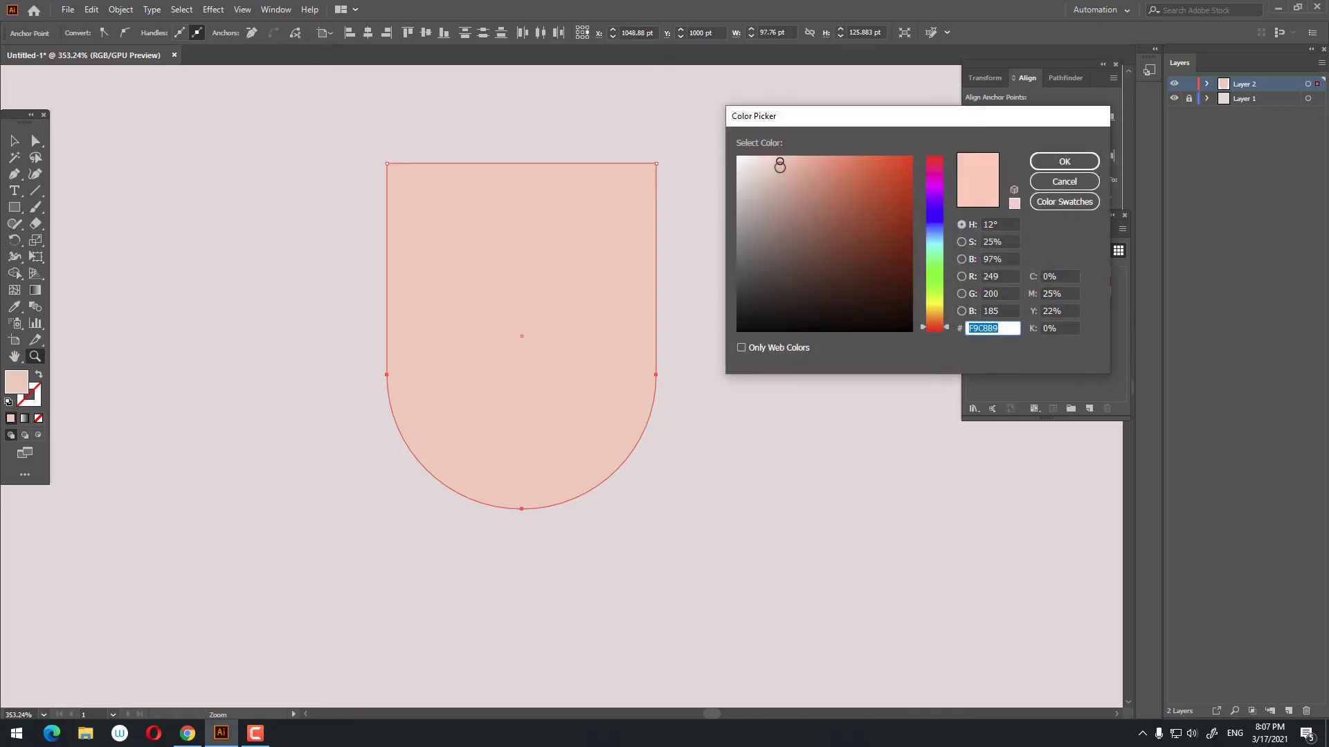
pyautogui.moveTo(943, 328); pyautogui.dragTo(937, 319)
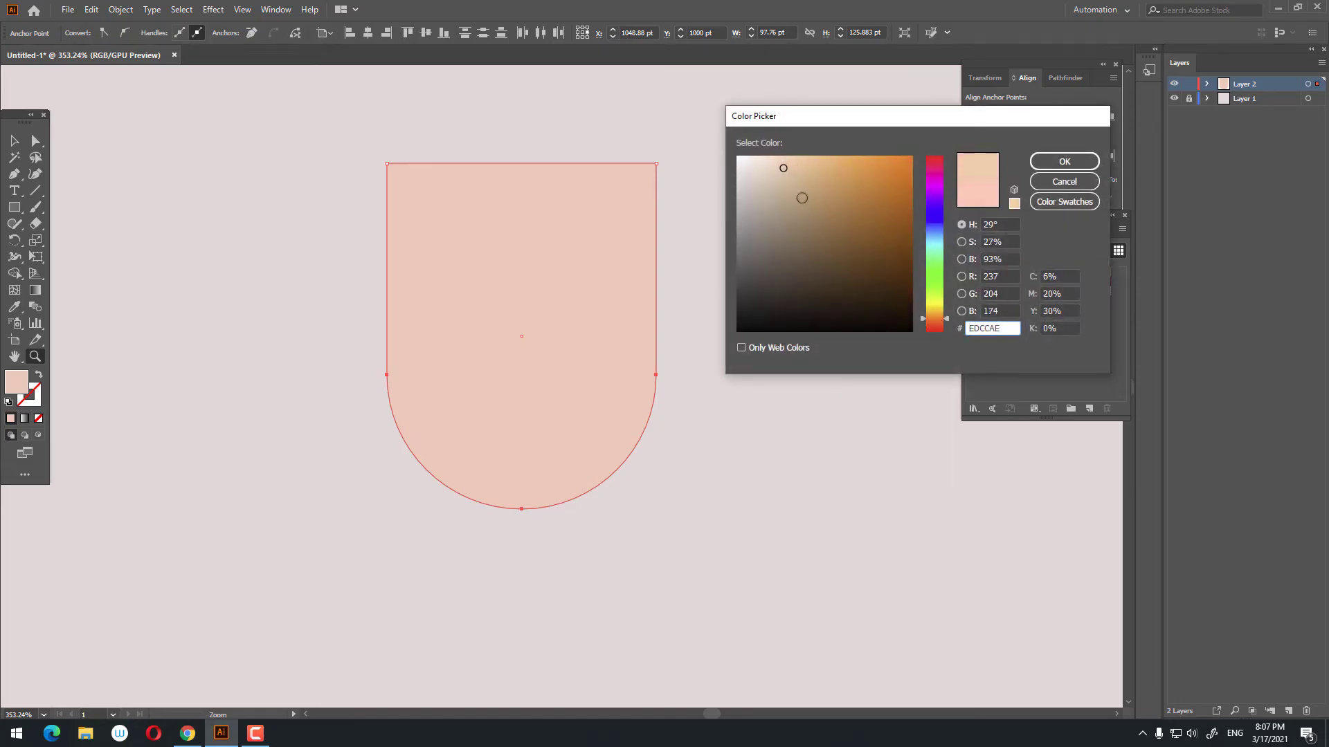
pyautogui.click(792, 162)
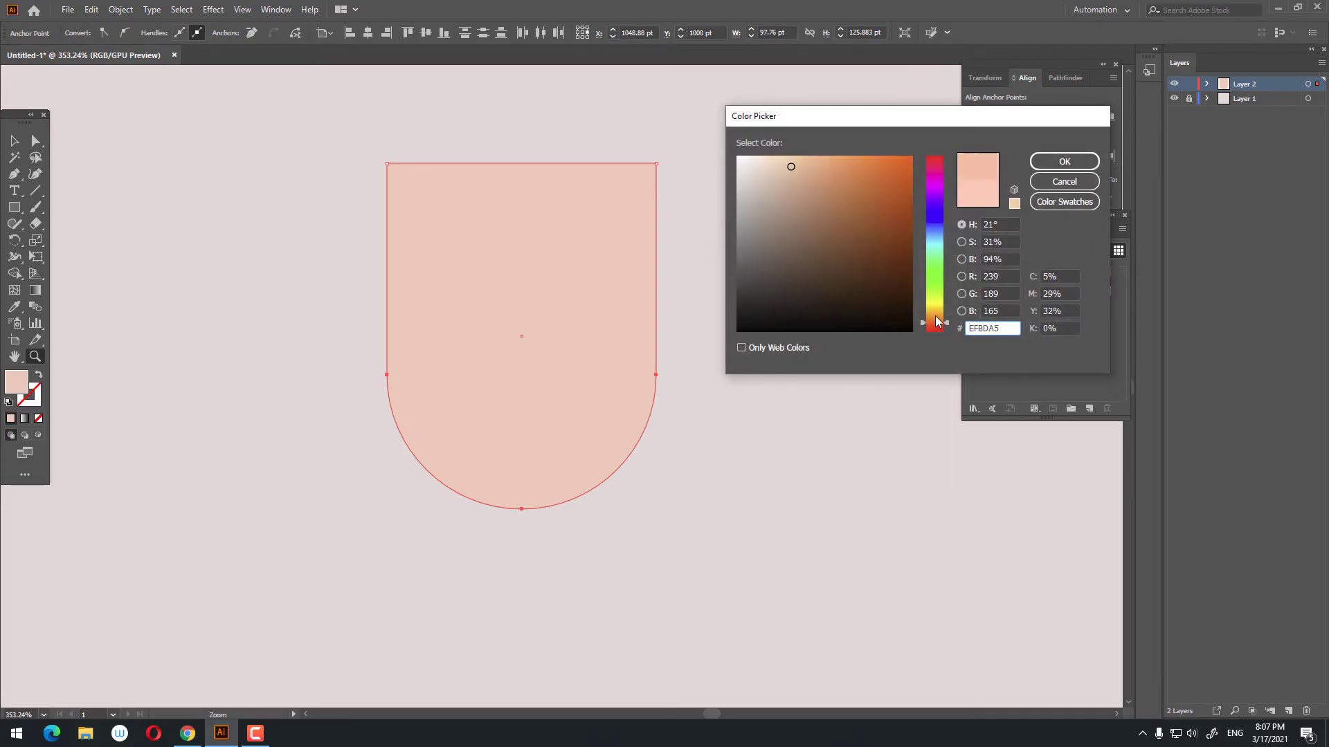
pyautogui.click(1064, 161)
pyautogui.moveTo(496, 326); pyautogui.dragTo(504, 326)
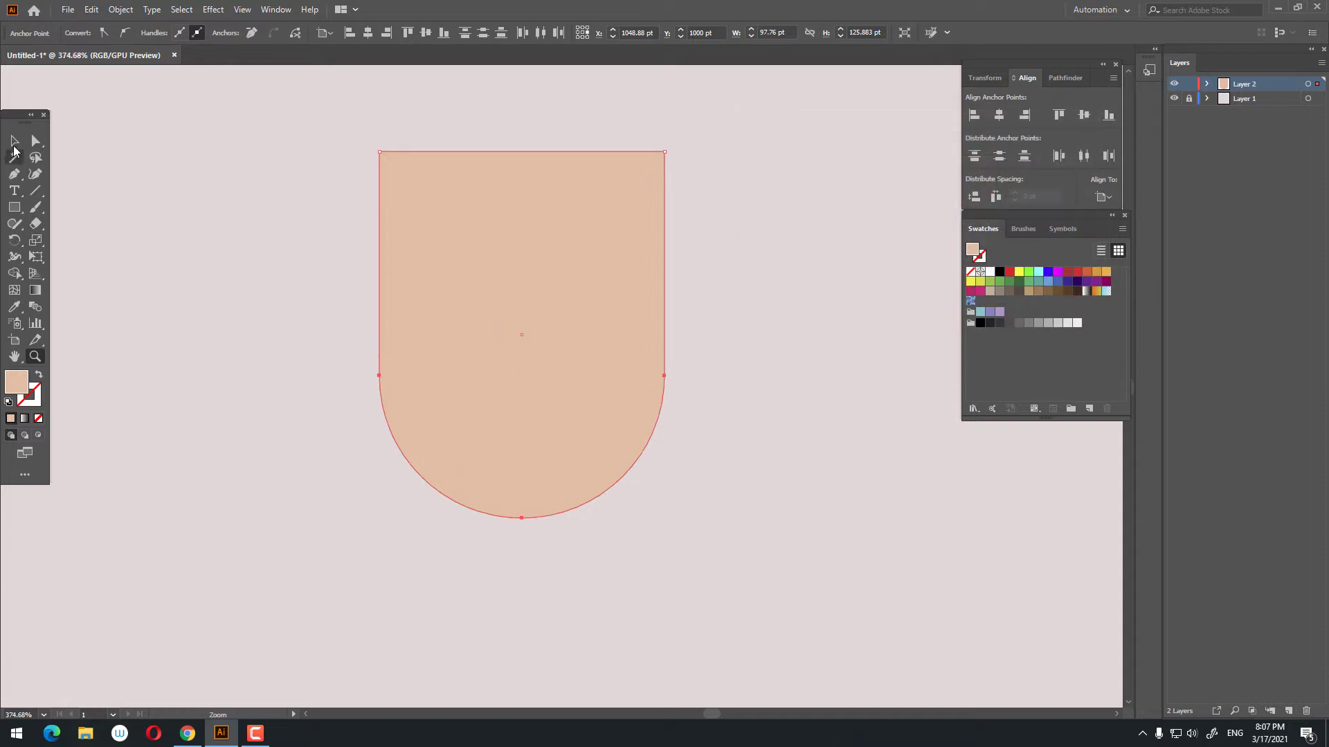
pyautogui.click(14, 142)
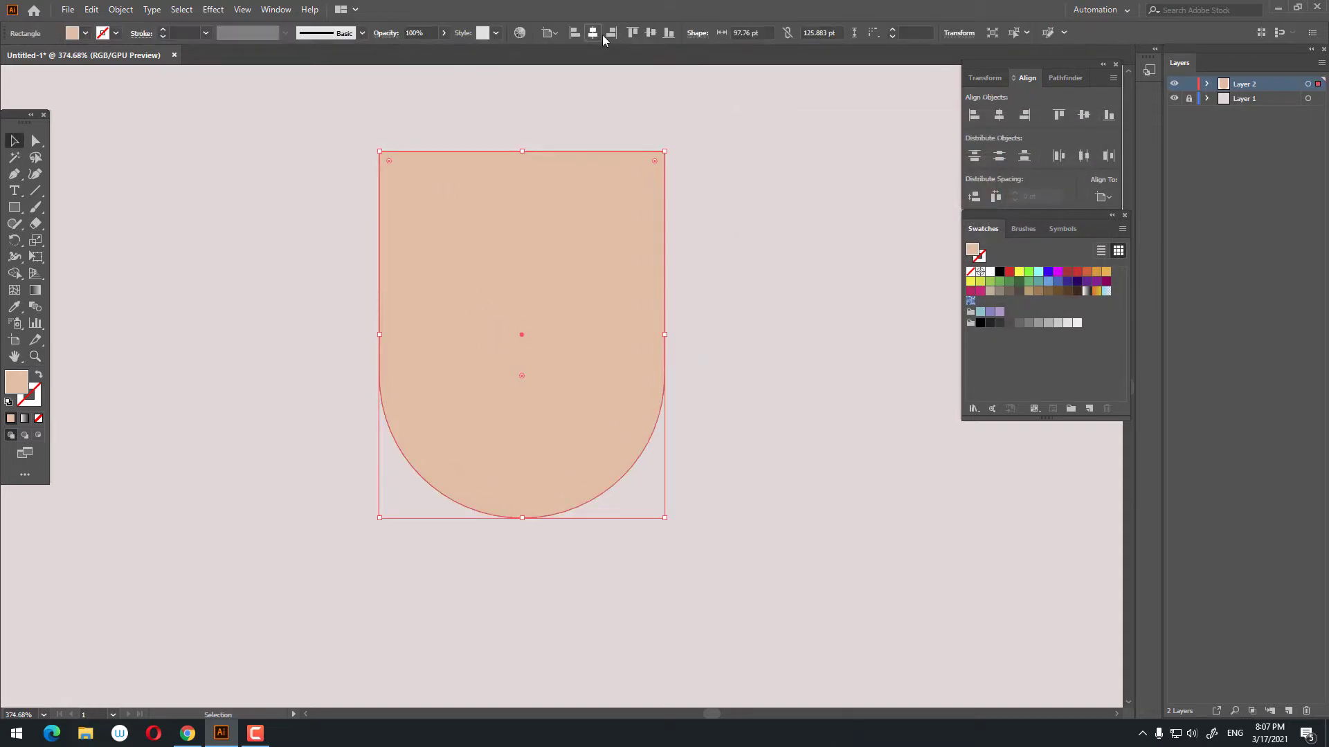
pyautogui.click(746, 441)
# Draw a neck rectangle about 76.39 × 82.8 pt over the chin, extending below it, and fill it with #E8AB92.
pyautogui.moveTo(748, 444); pyautogui.dragTo(736, 400)
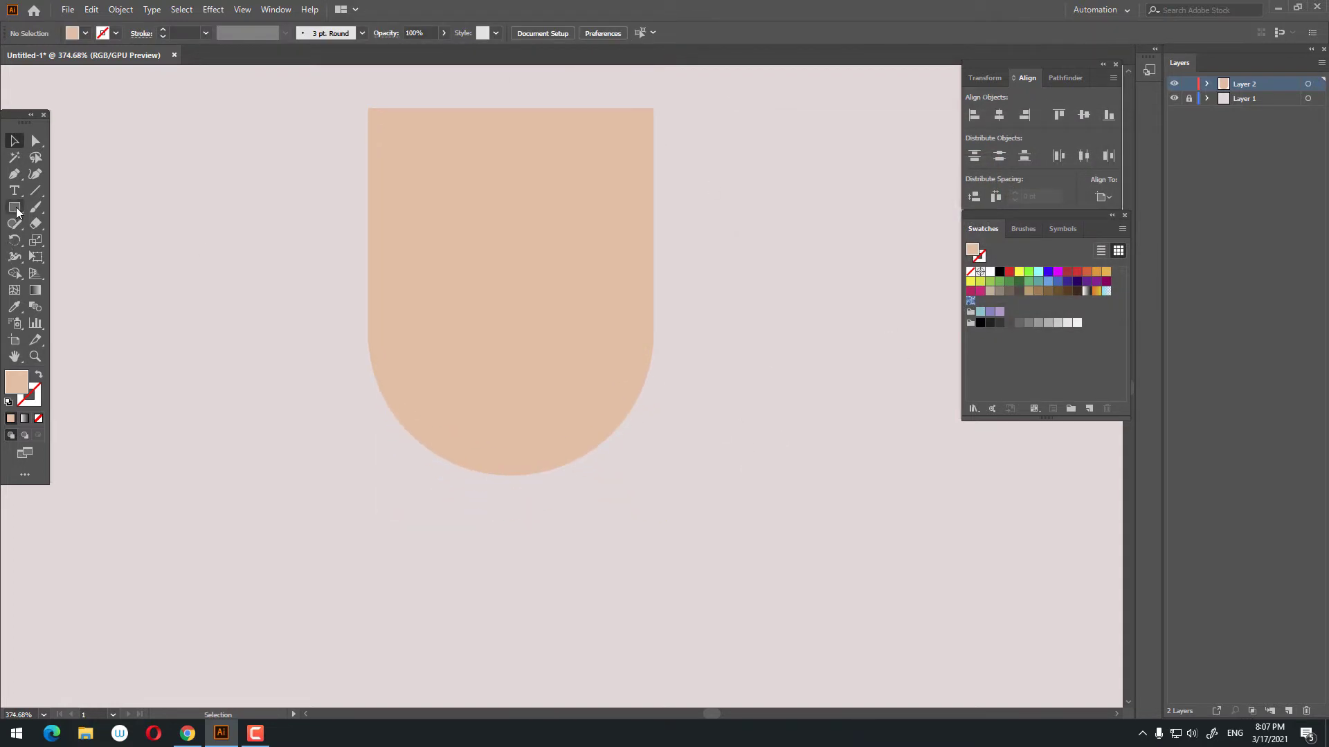
pyautogui.moveTo(404, 330); pyautogui.dragTo(627, 571)
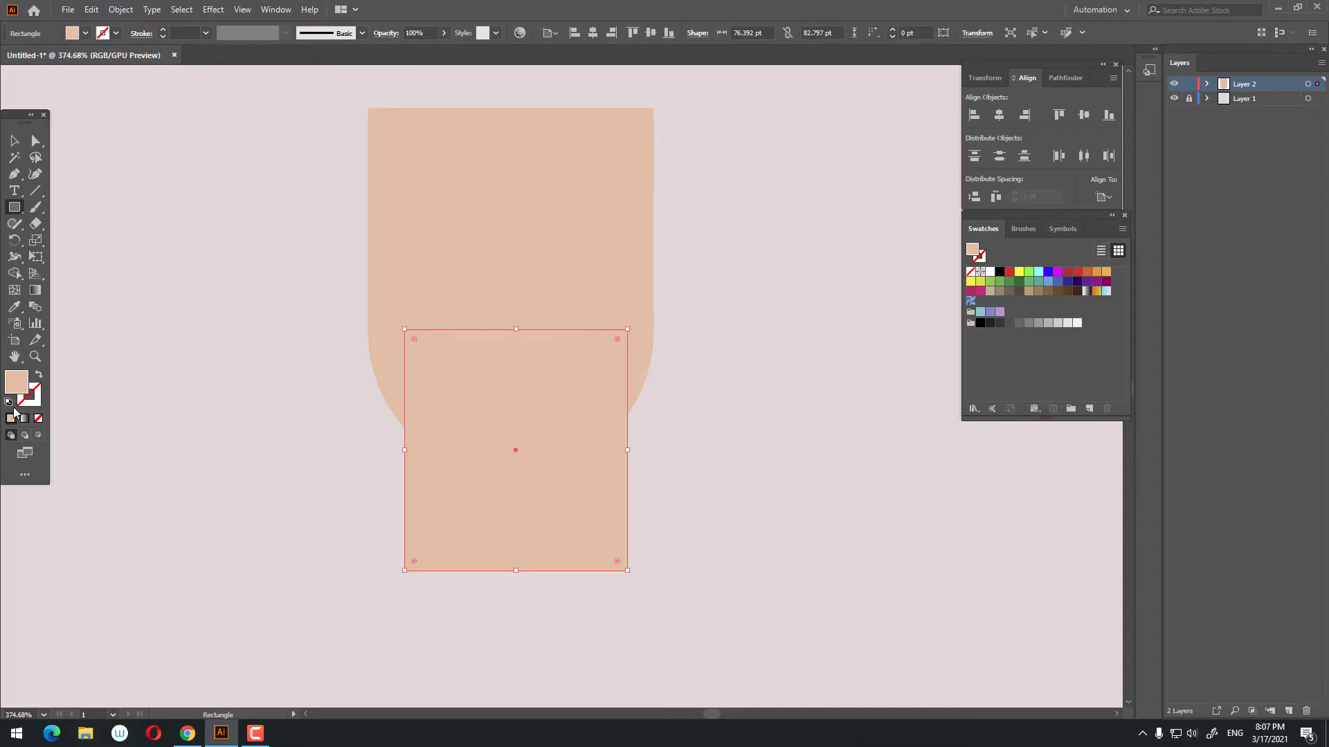
pyautogui.doubleClick(16, 383)
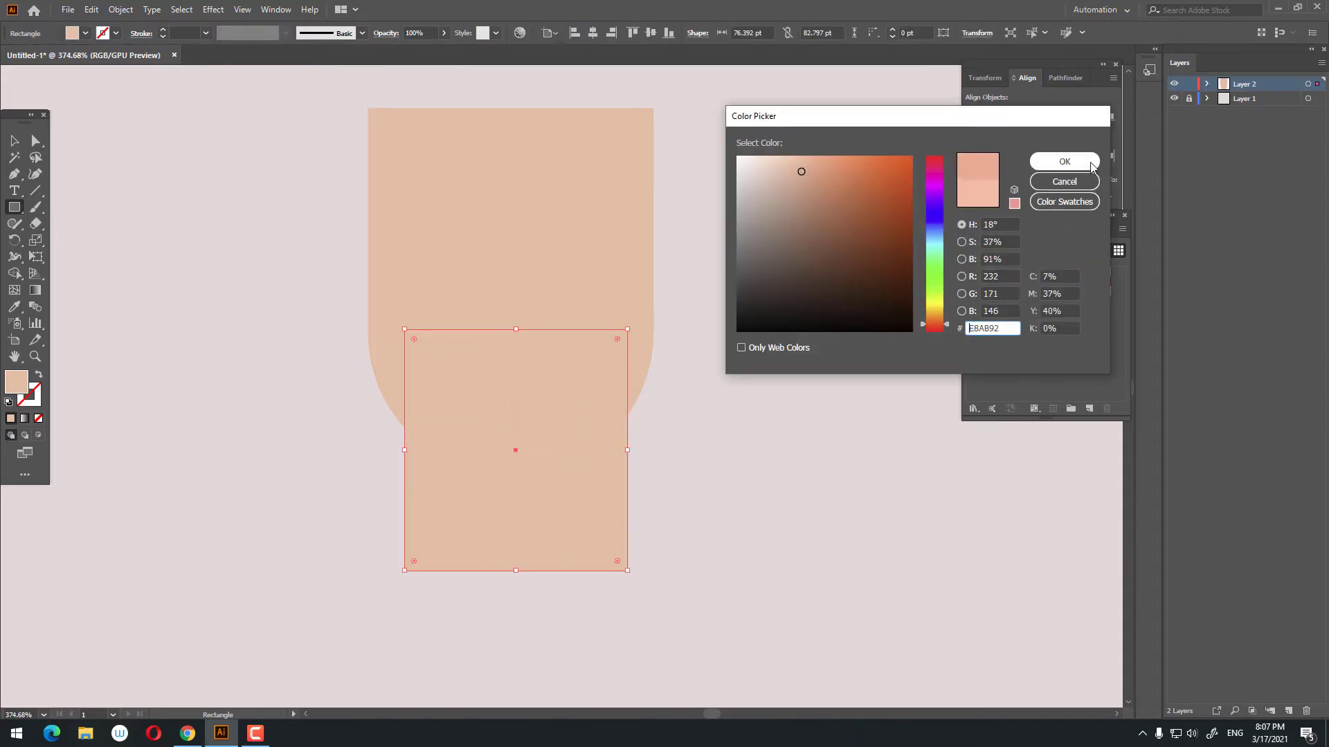
pyautogui.click(1090, 164)
# Send the neck rectangle to the back, behind the face shape.
pyautogui.rightClick(542, 458)
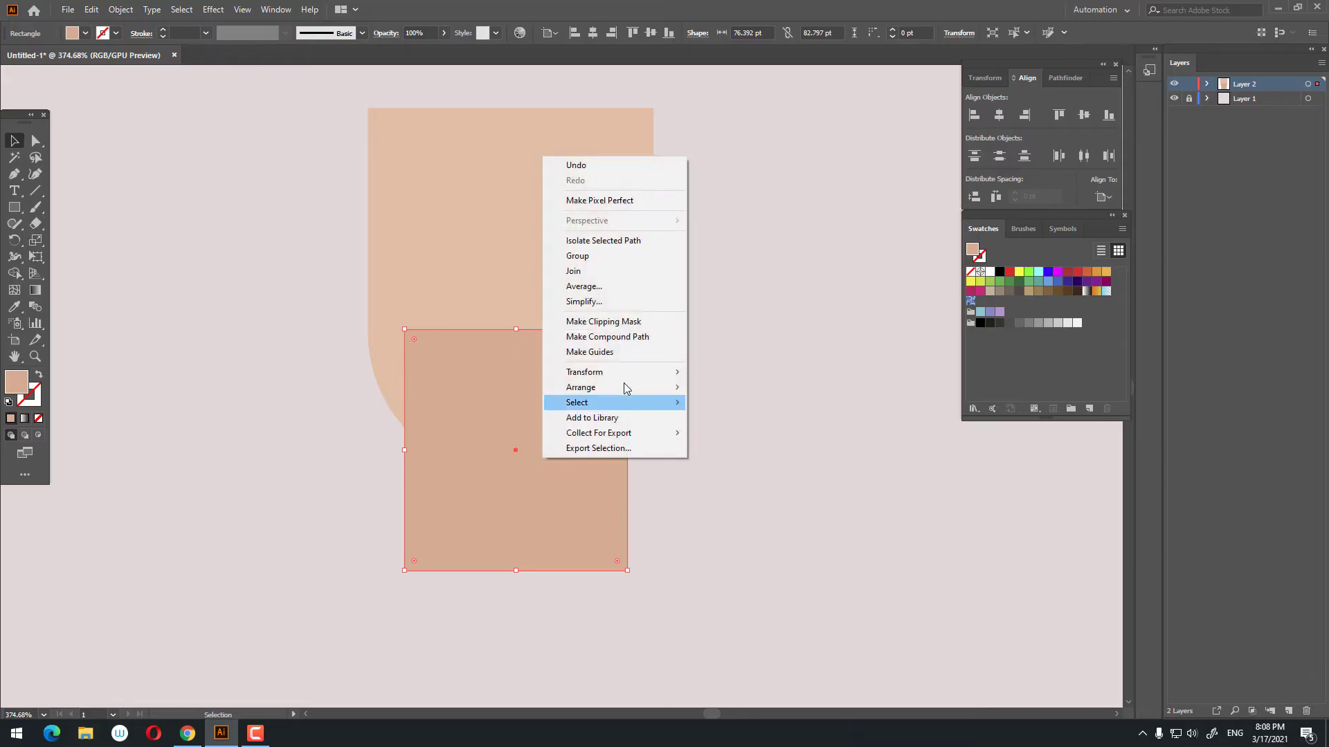
pyautogui.moveTo(623, 382)
pyautogui.click(750, 433)
pyautogui.click(768, 523)
pyautogui.press('z')
pyautogui.moveTo(719, 495); pyautogui.dragTo(587, 497)
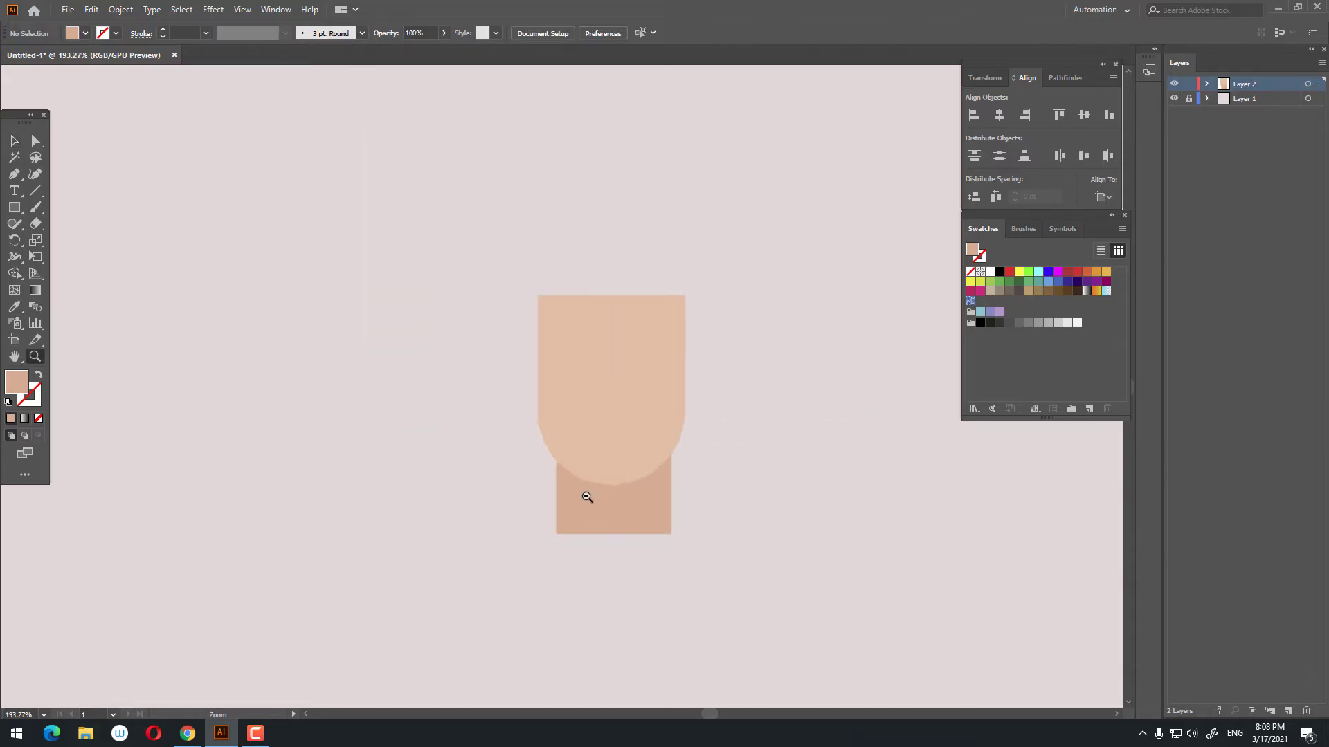
# Select the face and neck together and align their centers horizontally.
pyautogui.moveTo(813, 572); pyautogui.dragTo(814, 572)
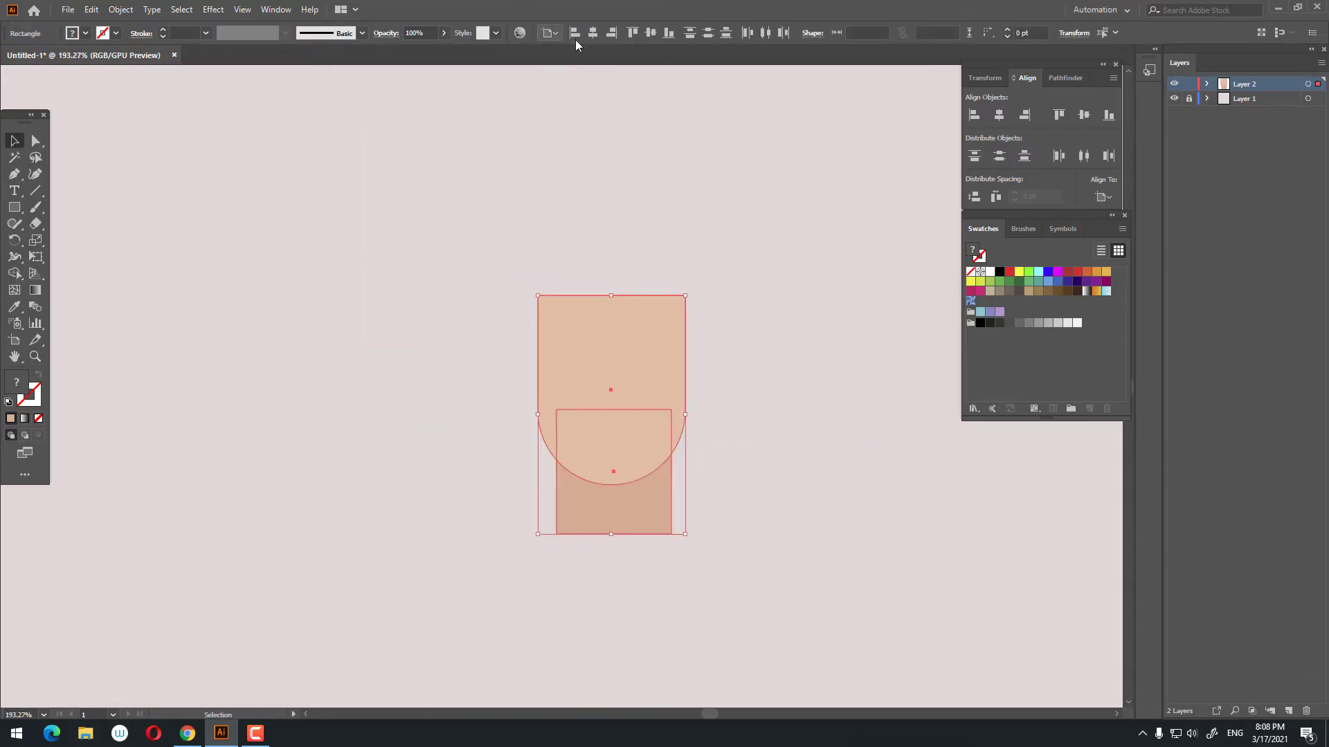
pyautogui.click(771, 382)
pyautogui.press('z')
pyautogui.moveTo(729, 467); pyautogui.dragTo(739, 541)
pyautogui.moveTo(665, 567)
pyautogui.mouseDown()
pyautogui.moveTo(646, 588)
pyautogui.moveTo(669, 588)
pyautogui.mouseUp()
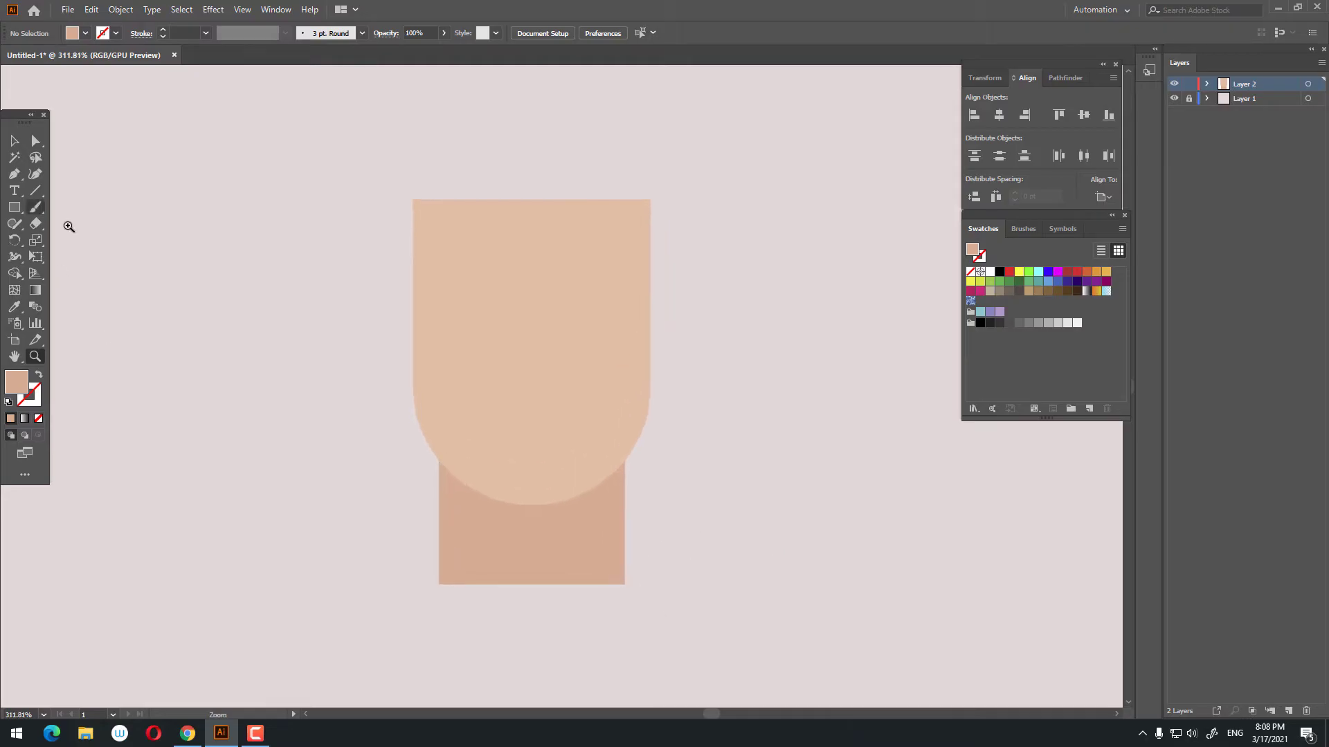
# Draw a collar rectangle about 97.76 × 35.35 pt over the bottom of the neck and fill it with orange (#F49A5D).
pyautogui.moveTo(330, 428); pyautogui.dragTo(274, 342)
pyautogui.moveTo(18, 211); pyautogui.dragTo(83, 206)
pyautogui.moveTo(357, 467); pyautogui.dragTo(593, 552)
pyautogui.doubleClick(18, 381)
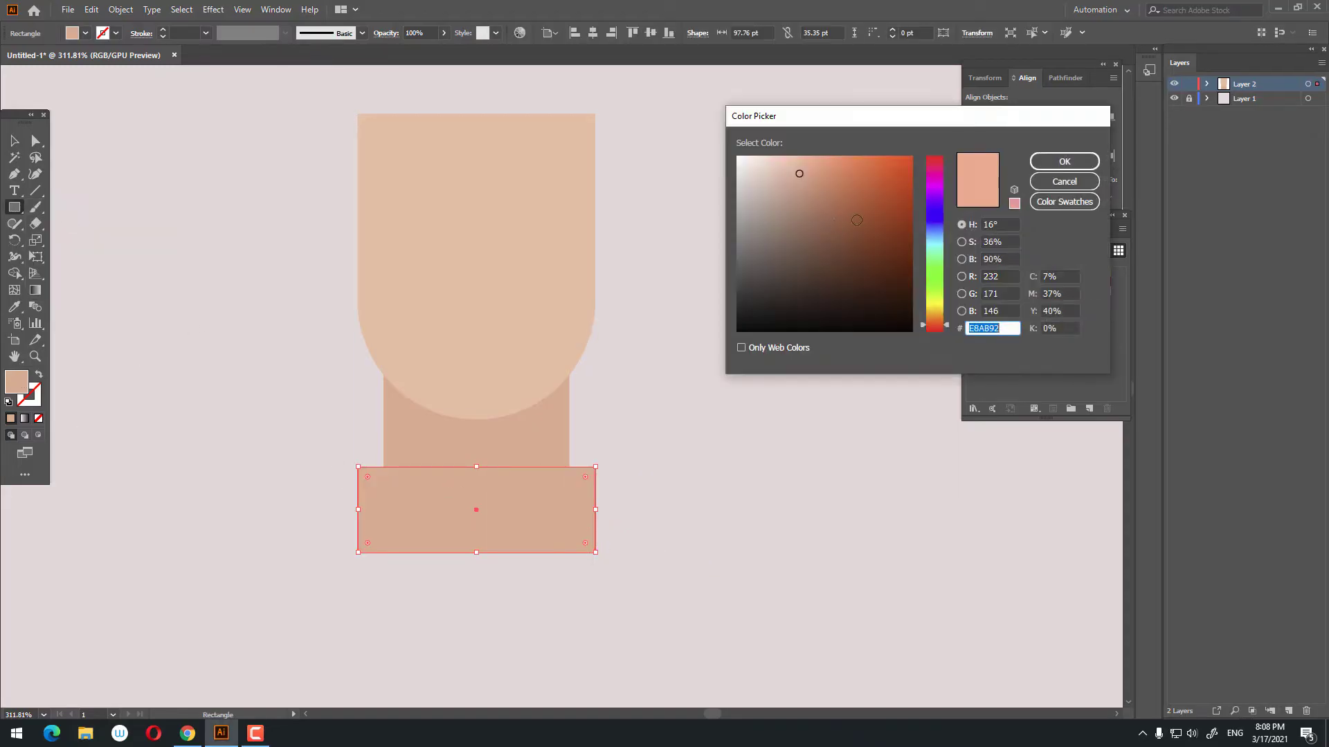
pyautogui.moveTo(931, 213); pyautogui.dragTo(938, 327)
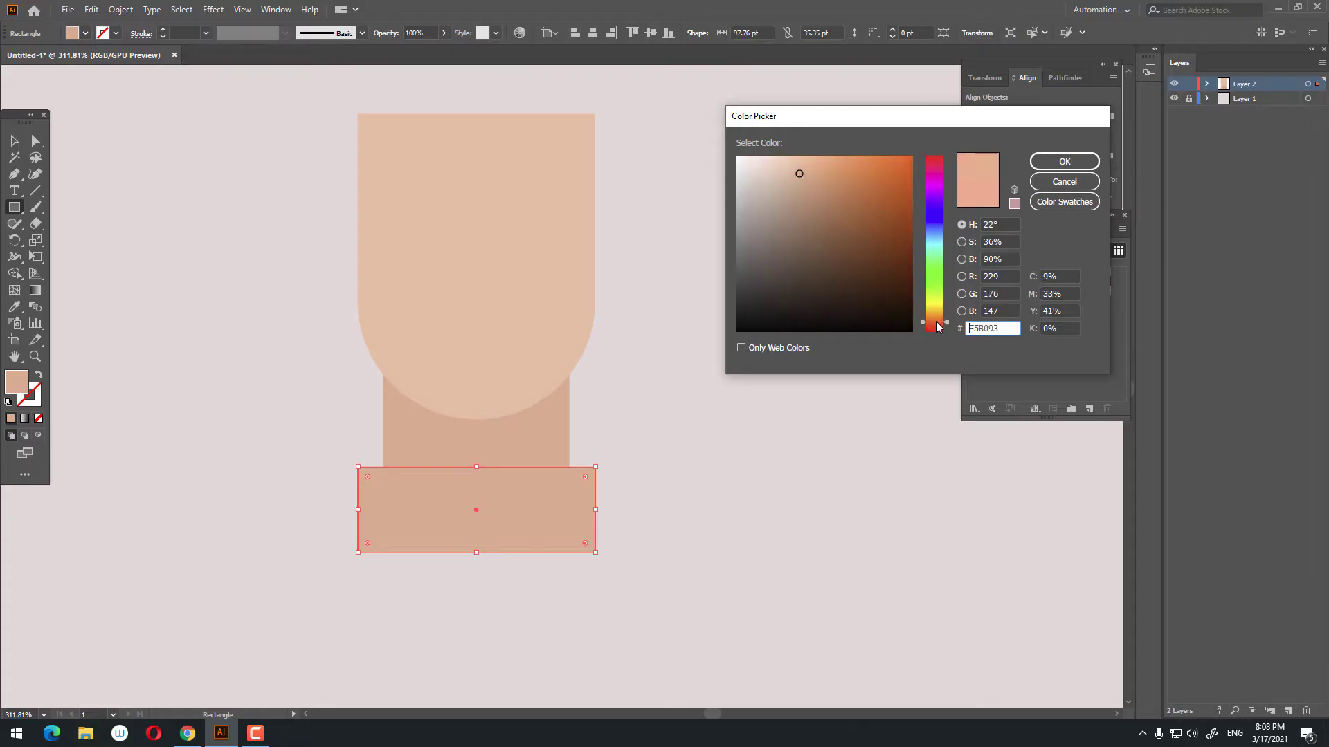
pyautogui.click(1048, 163)
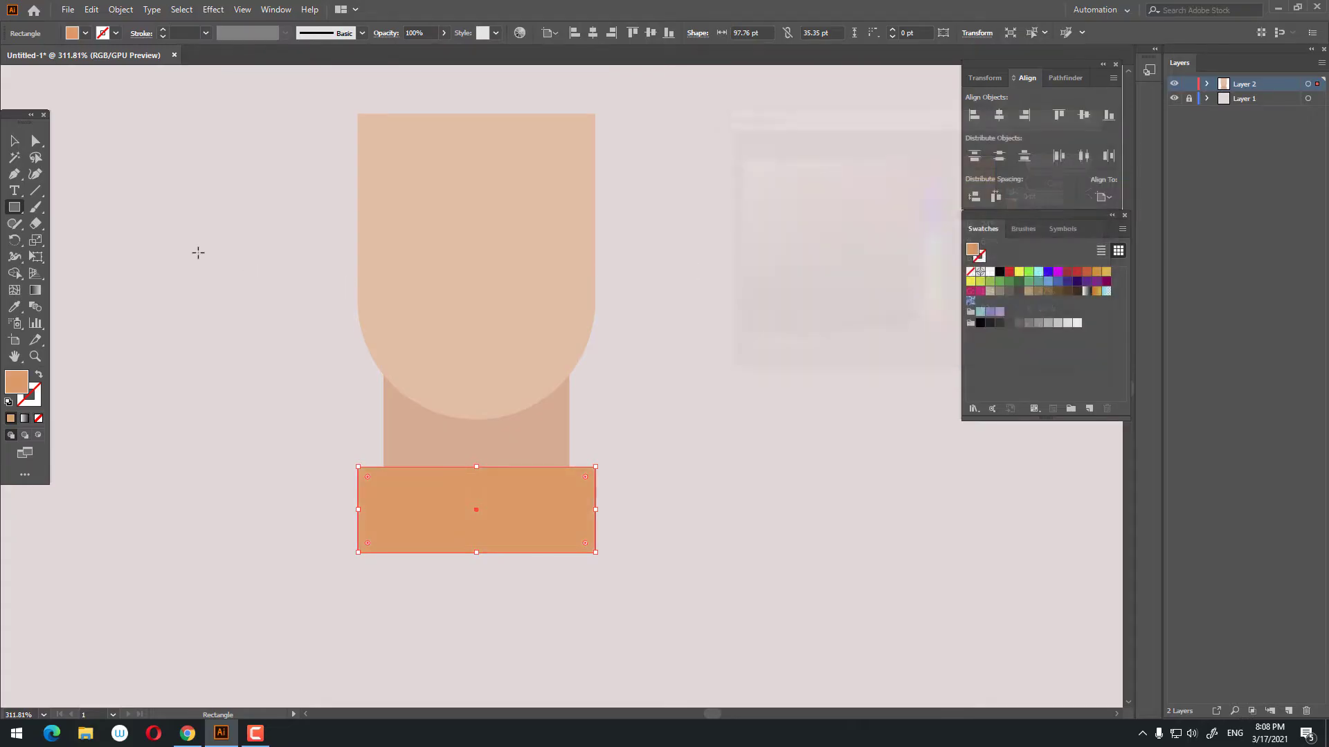
# Round all four corners of the orange collar rectangle to a 4.44 pt radius and convert it to a plain path with Pathfinder.
pyautogui.click(34, 146)
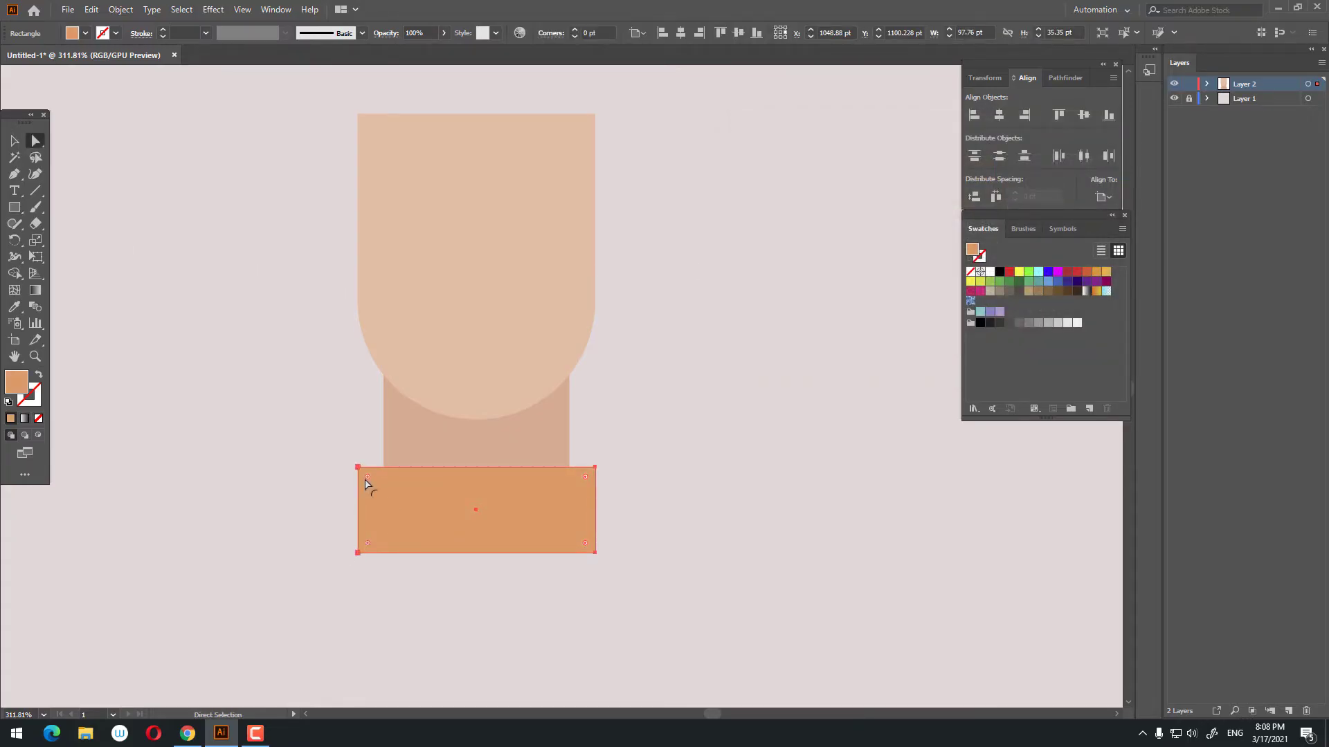
pyautogui.click(14, 141)
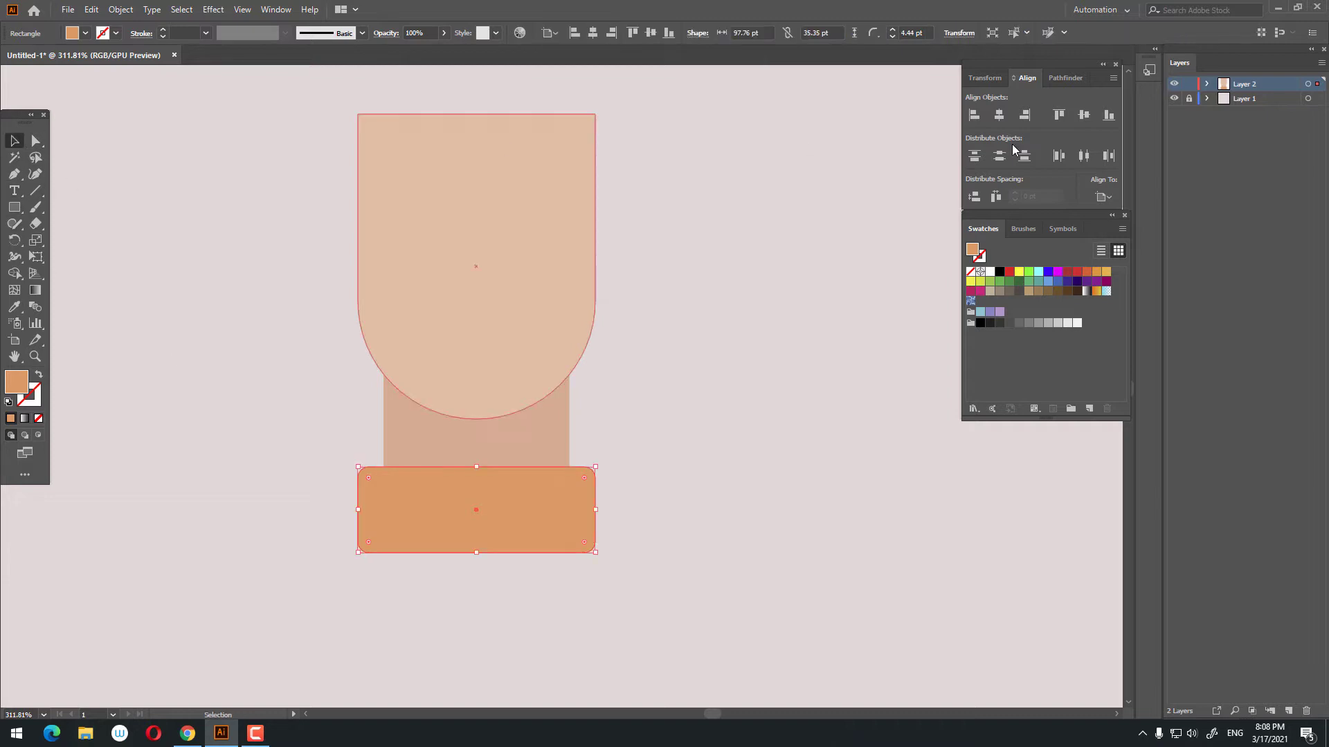
pyautogui.click(1065, 77)
pyautogui.click(871, 315)
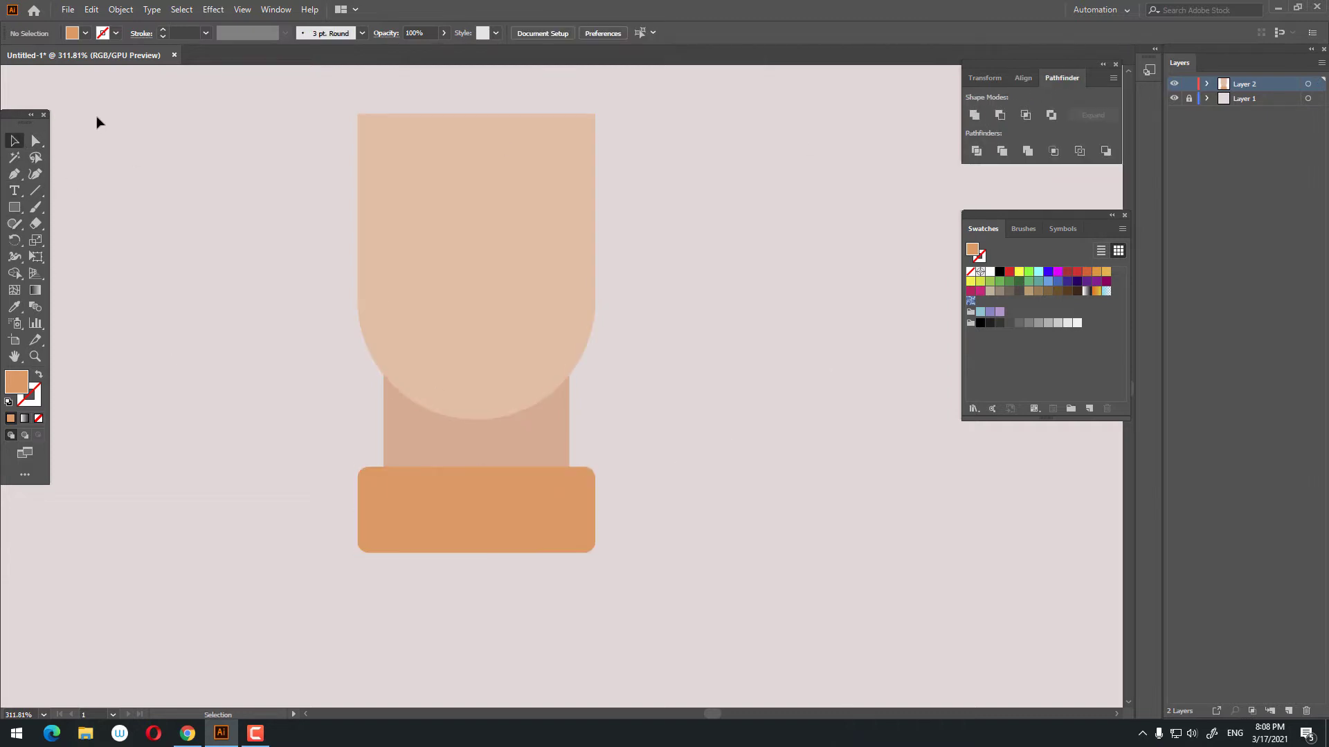
pyautogui.hotkey('ctrl', 'a')
pyautogui.click(658, 438)
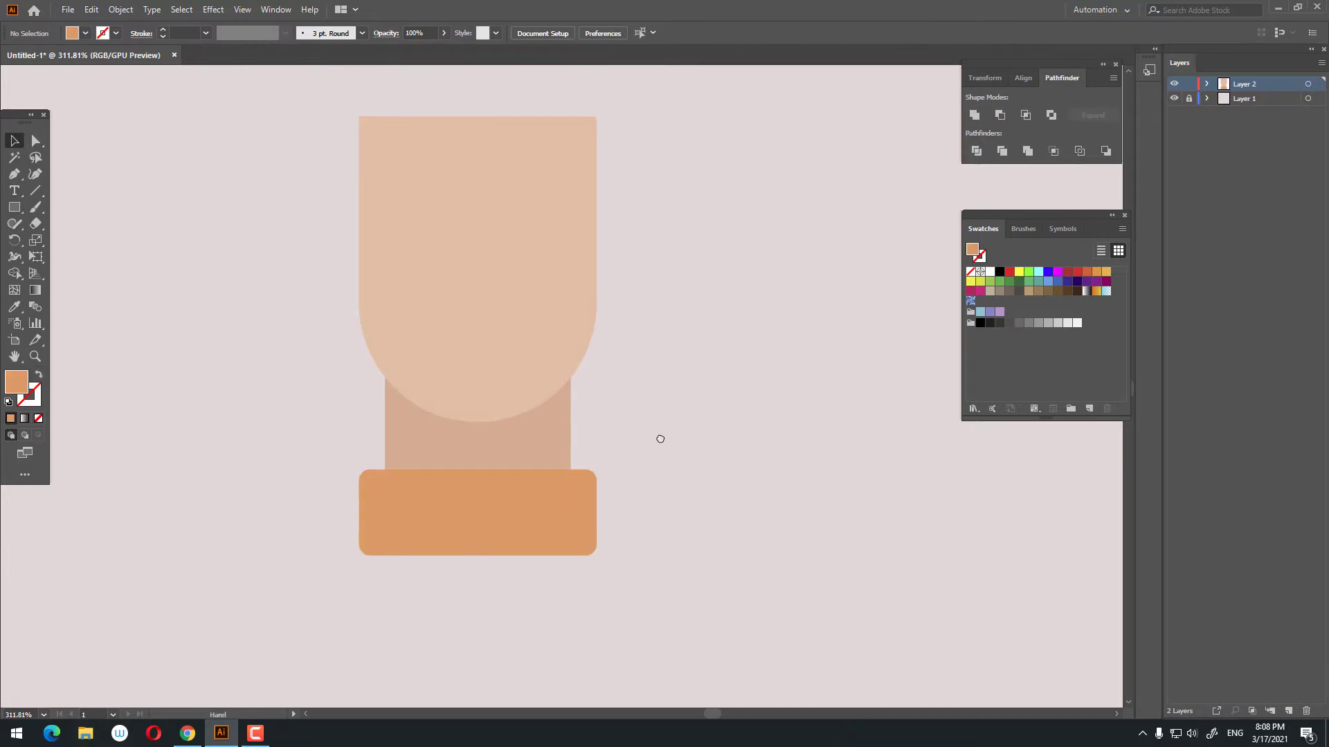
# Draw a rectangle about 111.13 × 30.52 pt across the lower half of the collar and fill it with a darker orange.
pyautogui.scroll(-1, 654, 447)
pyautogui.press('z')
pyautogui.moveTo(633, 486); pyautogui.dragTo(562, 542)
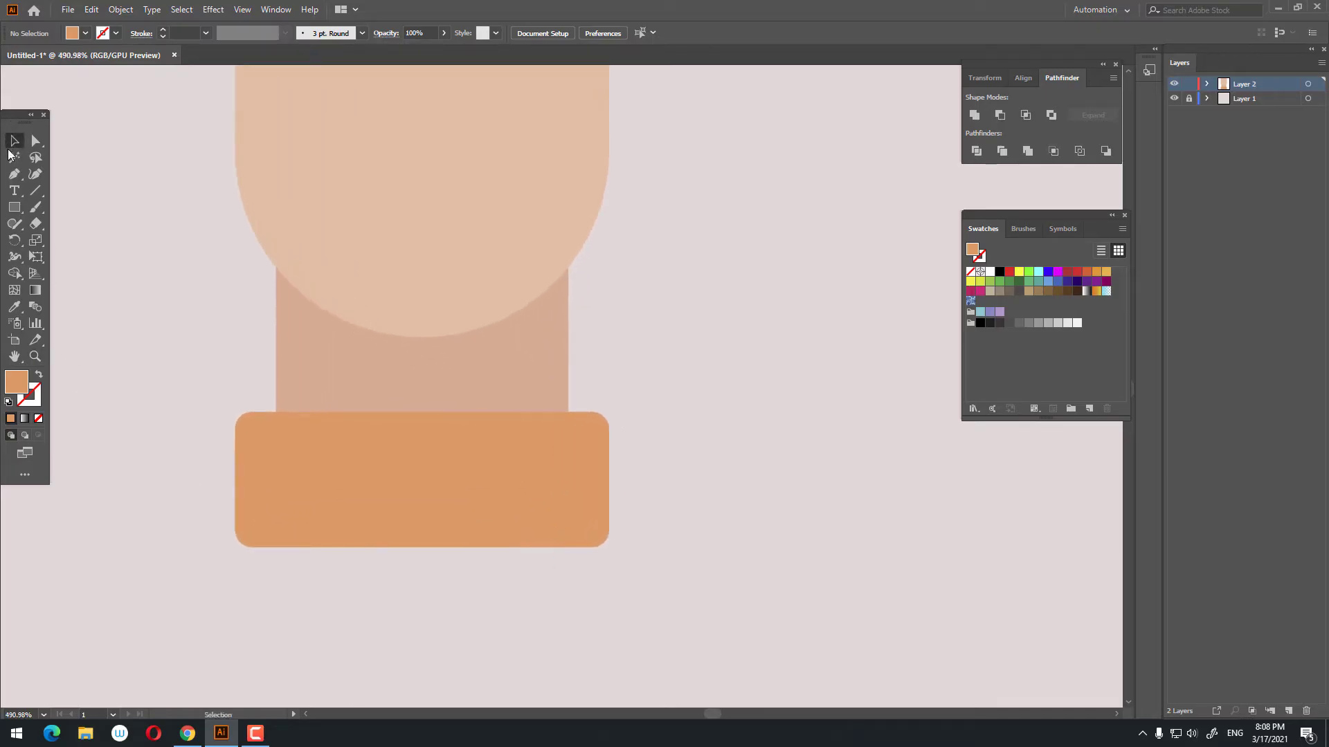
pyautogui.click(408, 521)
pyautogui.press('z')
pyautogui.moveTo(283, 491); pyautogui.dragTo(303, 492)
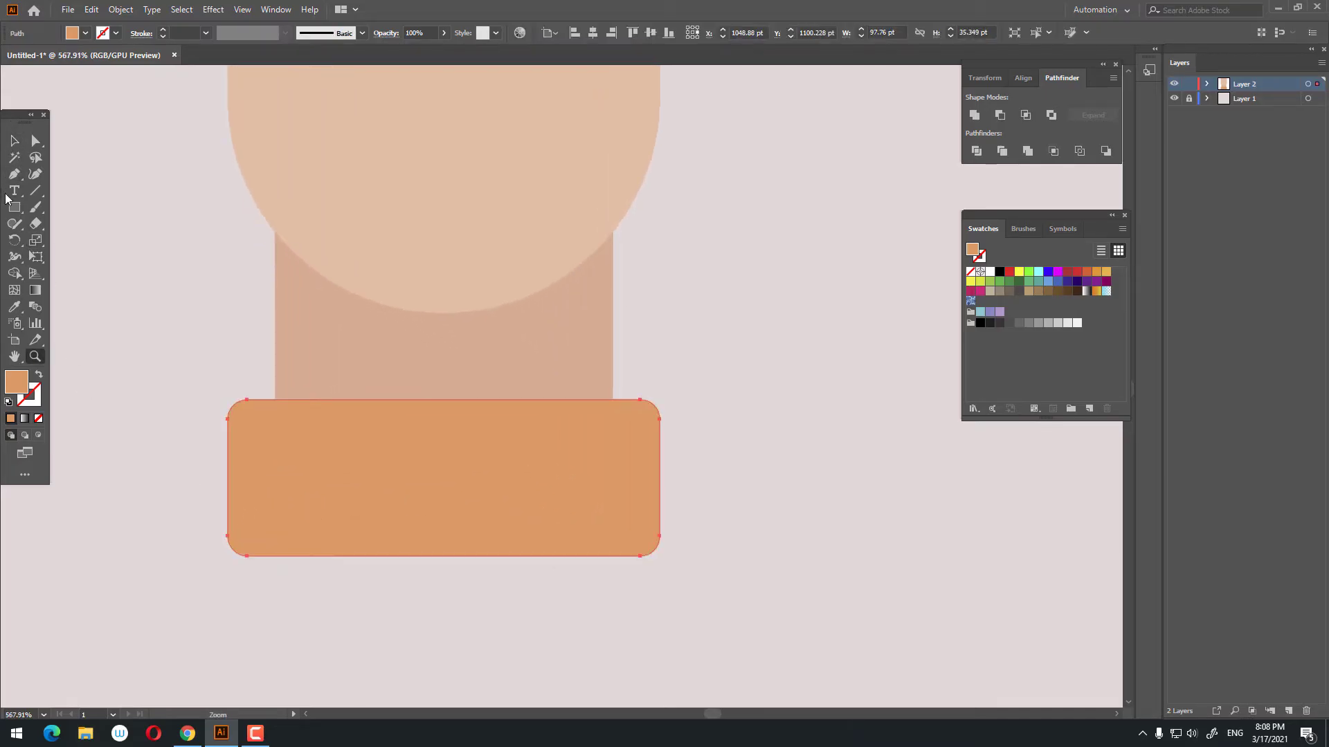
pyautogui.moveTo(197, 492)
pyautogui.mouseDown()
pyautogui.moveTo(712, 629)
pyautogui.moveTo(690, 626)
pyautogui.mouseUp()
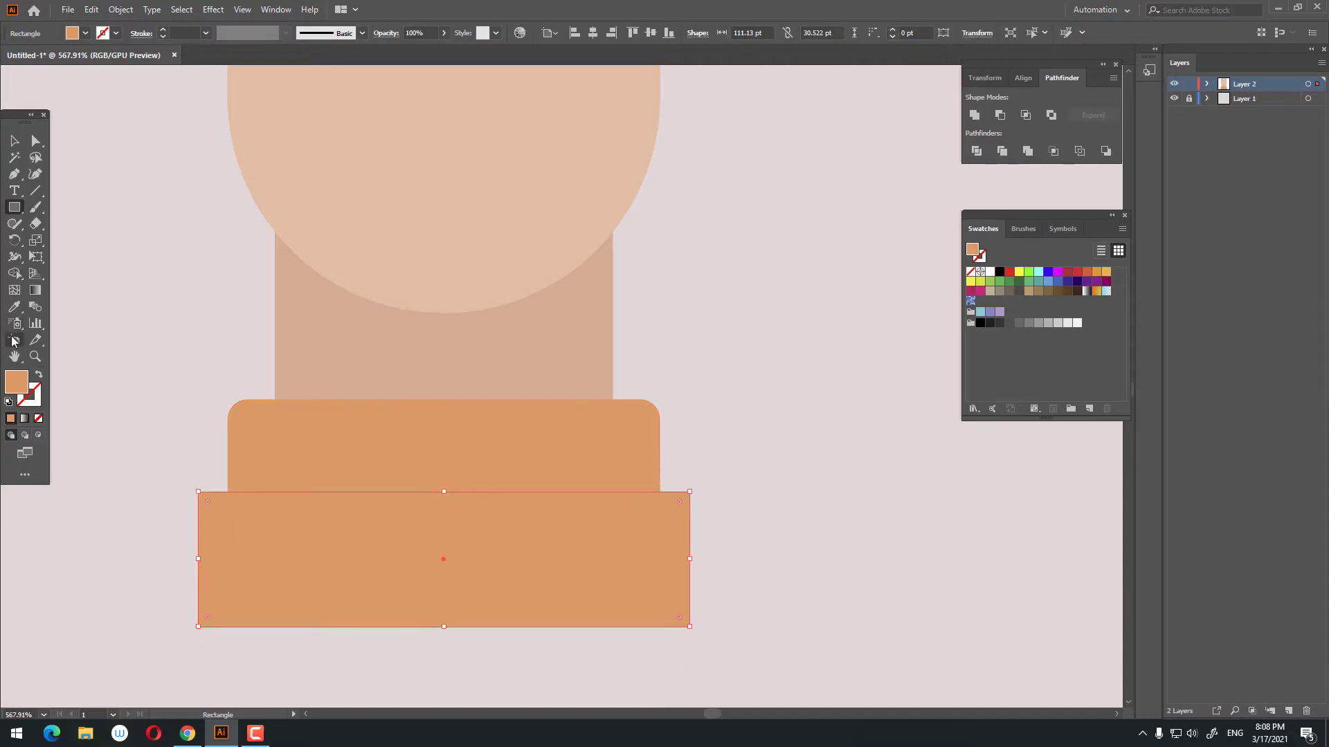
pyautogui.doubleClick(15, 382)
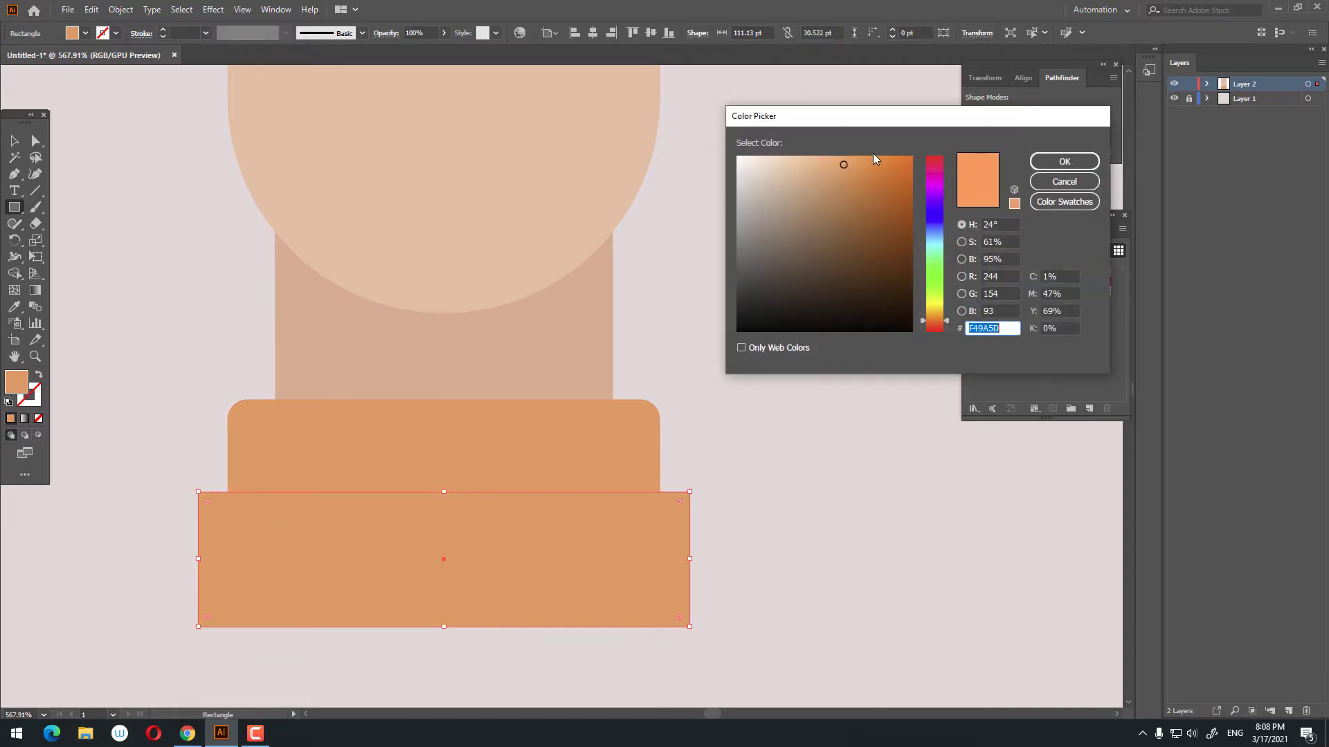
pyautogui.click(1062, 160)
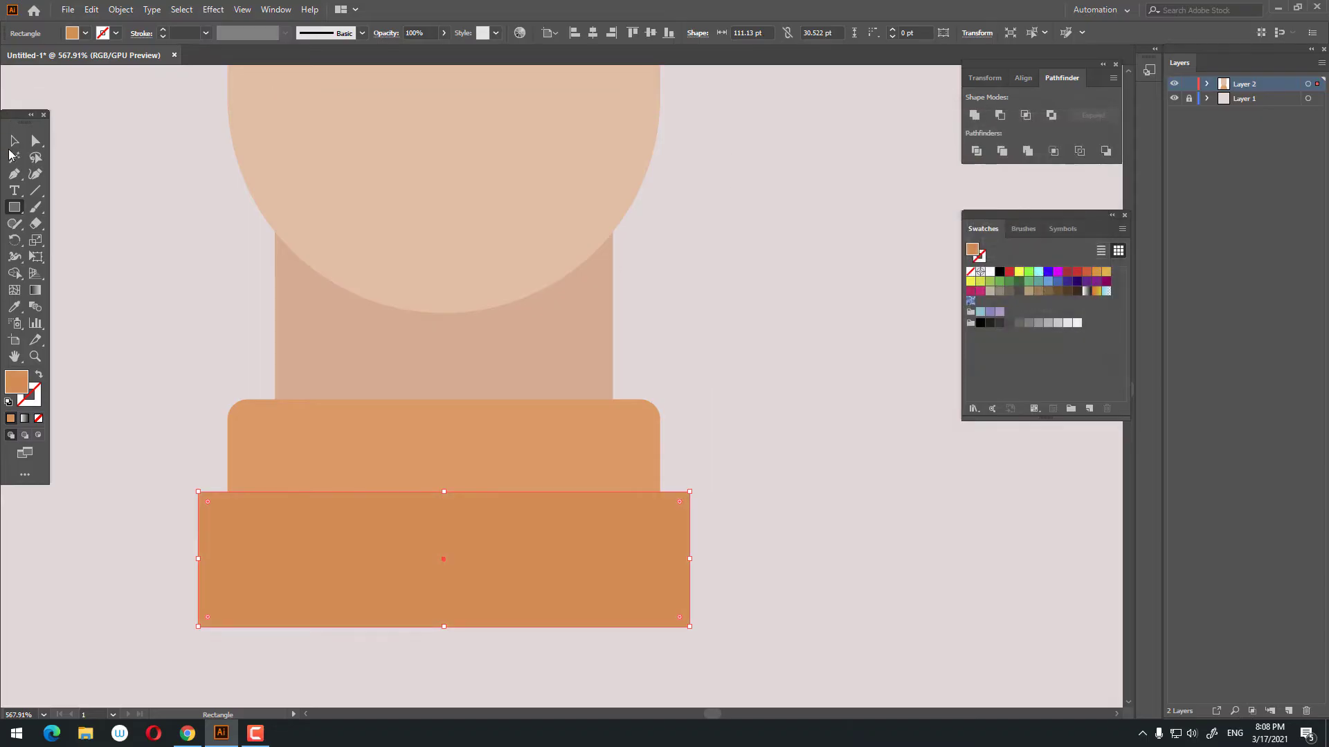
# Select all the shapes and align their centers horizontally.
pyautogui.hotkey('ctrl', 'a')
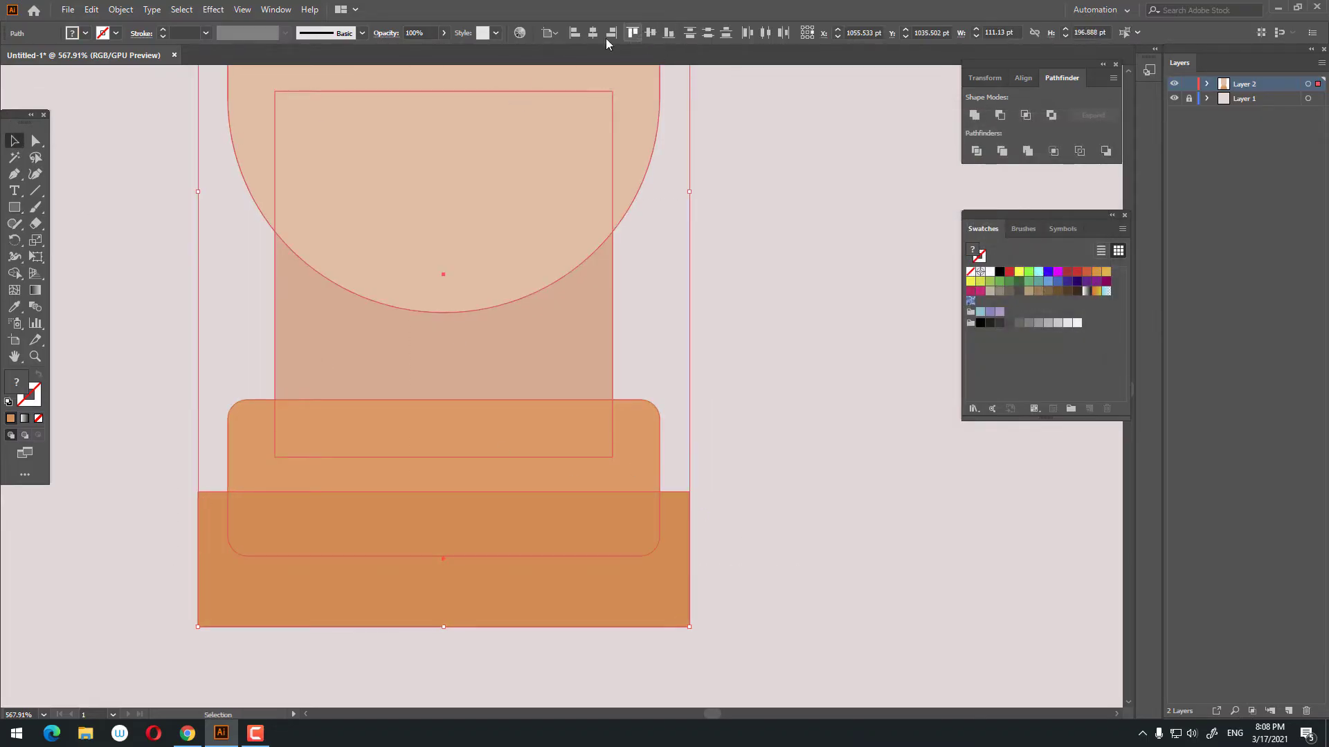
pyautogui.click(836, 393)
pyautogui.press('z')
pyautogui.moveTo(816, 392); pyautogui.dragTo(762, 460)
# Draw a vertical stripe about 6.33 × 26.45 pt near the collar's left end and place a copy one stripe-width gap to its right.
pyautogui.moveTo(530, 515); pyautogui.dragTo(581, 545)
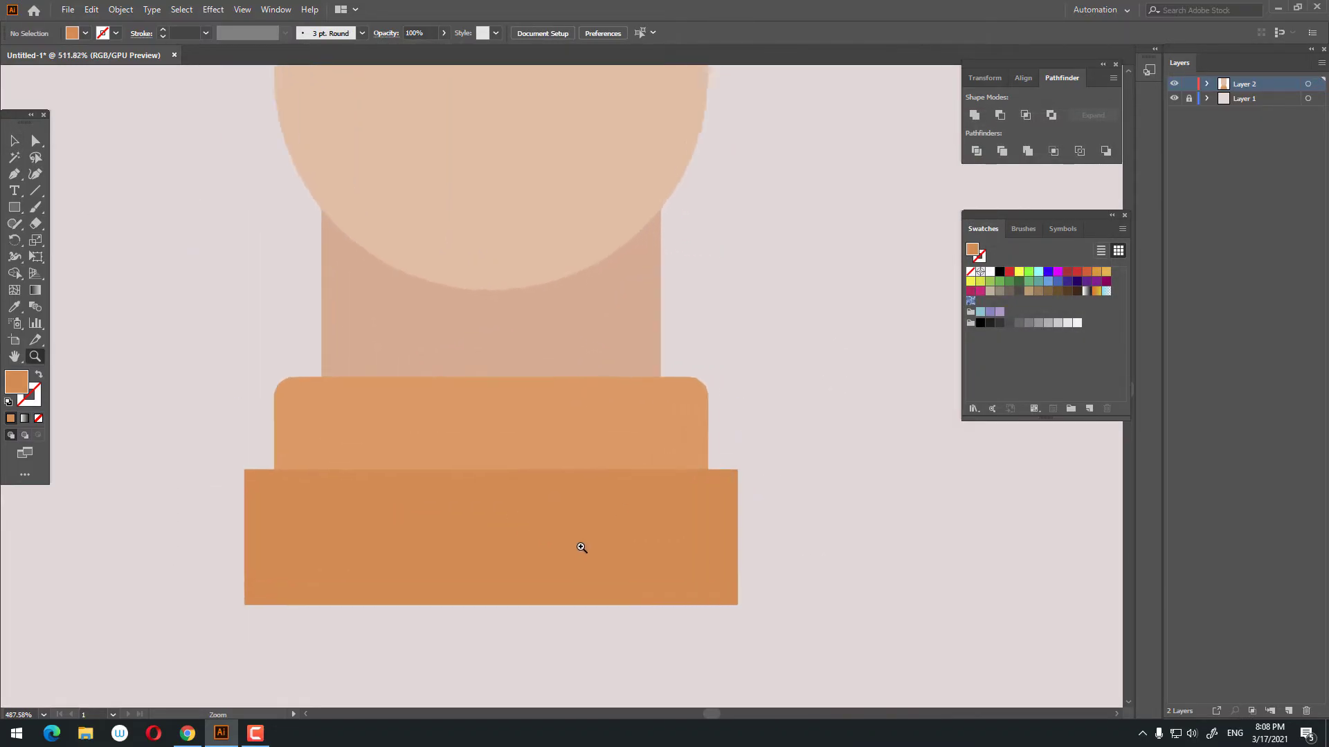
pyautogui.moveTo(277, 361); pyautogui.dragTo(309, 492)
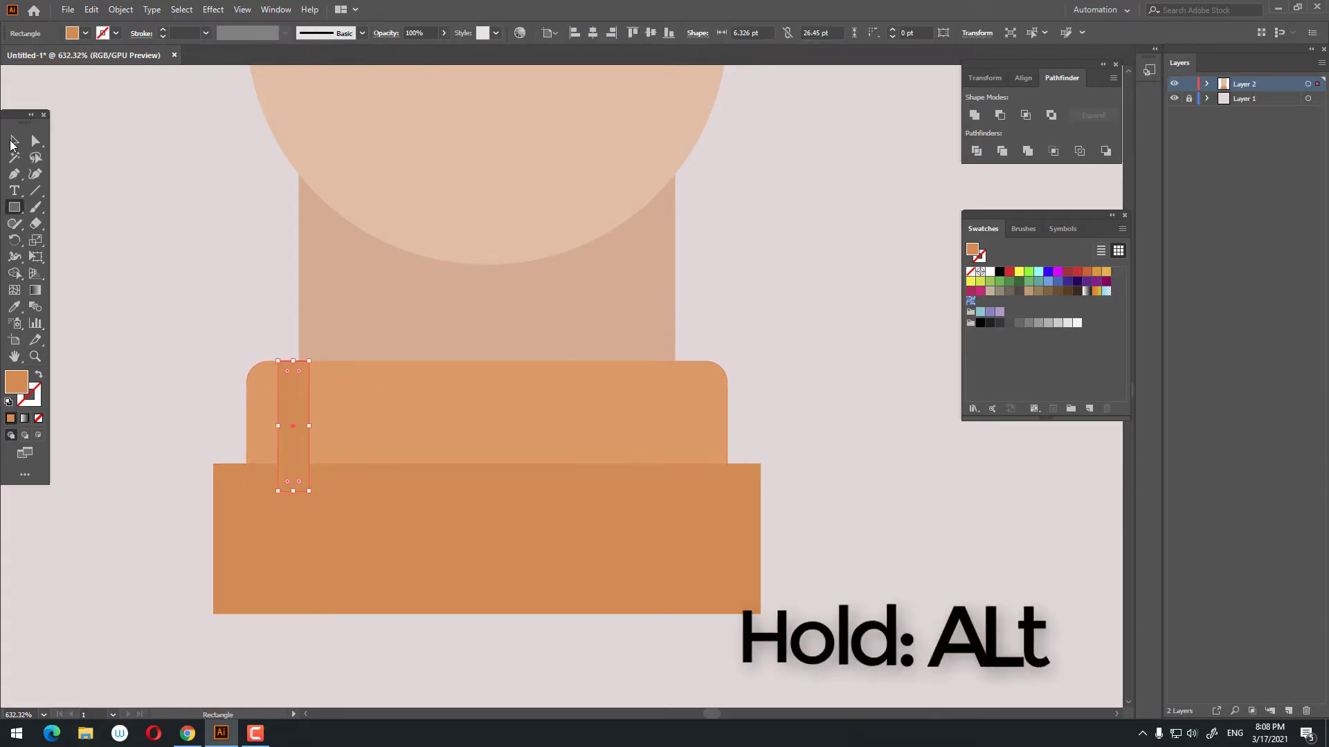
pyautogui.press('v')
pyautogui.moveTo(299, 433); pyautogui.dragTo(362, 437)
# Repeat the stripe duplication five times to space seven stripes evenly across the collar.
pyautogui.hotkey('ctrl', 'd')
pyautogui.hotkey('ctrl', 'd')
pyautogui.hotkey('ctrl', 'd')
pyautogui.hotkey('ctrl', 'd')
pyautogui.hotkey('ctrl', 'd')
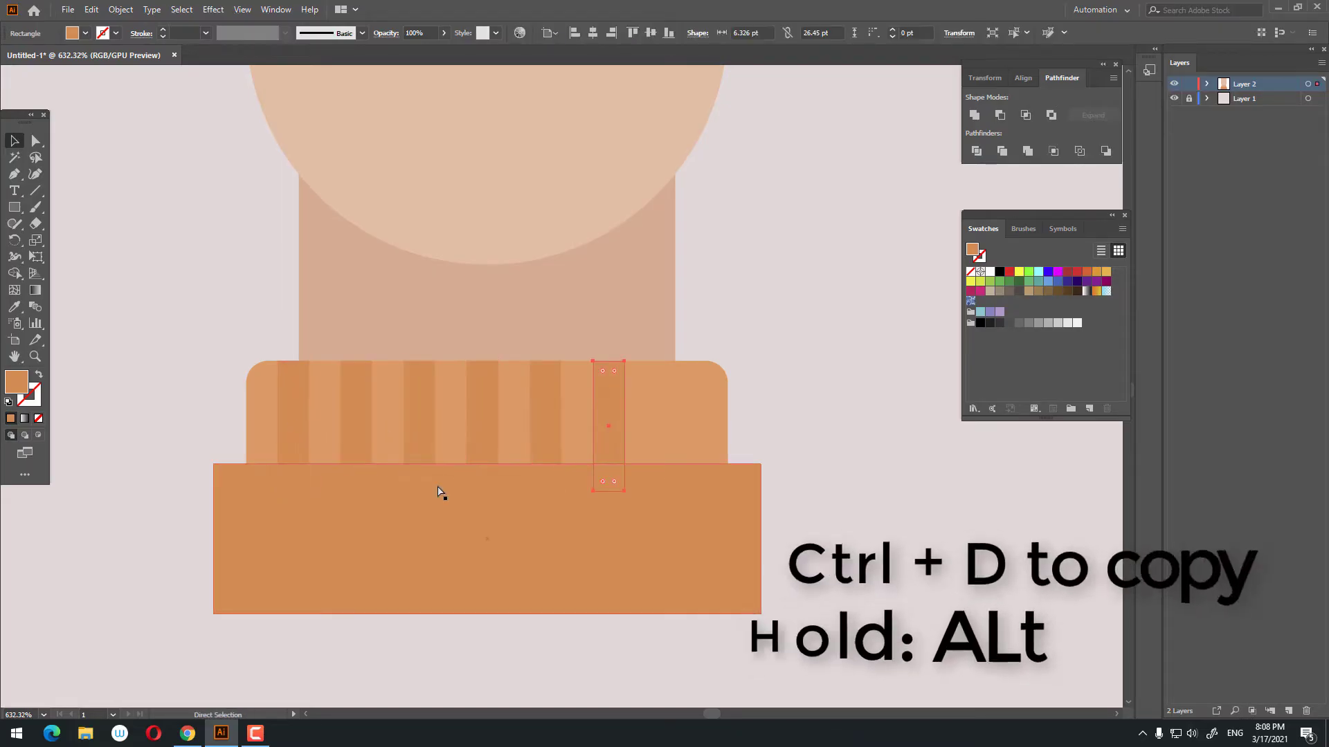
# Select all seven collar stripes and group them.
pyautogui.moveTo(650, 423); pyautogui.dragTo(297, 445)
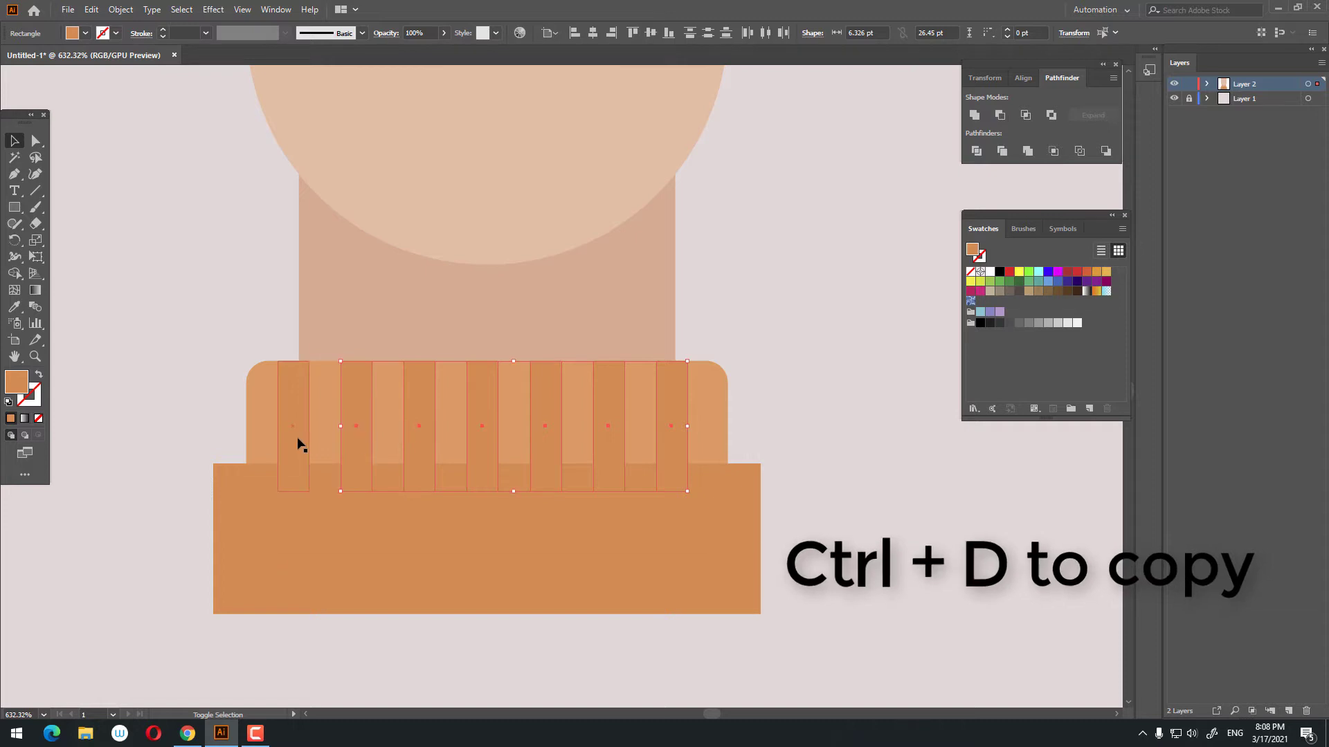
pyautogui.rightClick(360, 431)
pyautogui.click(418, 524)
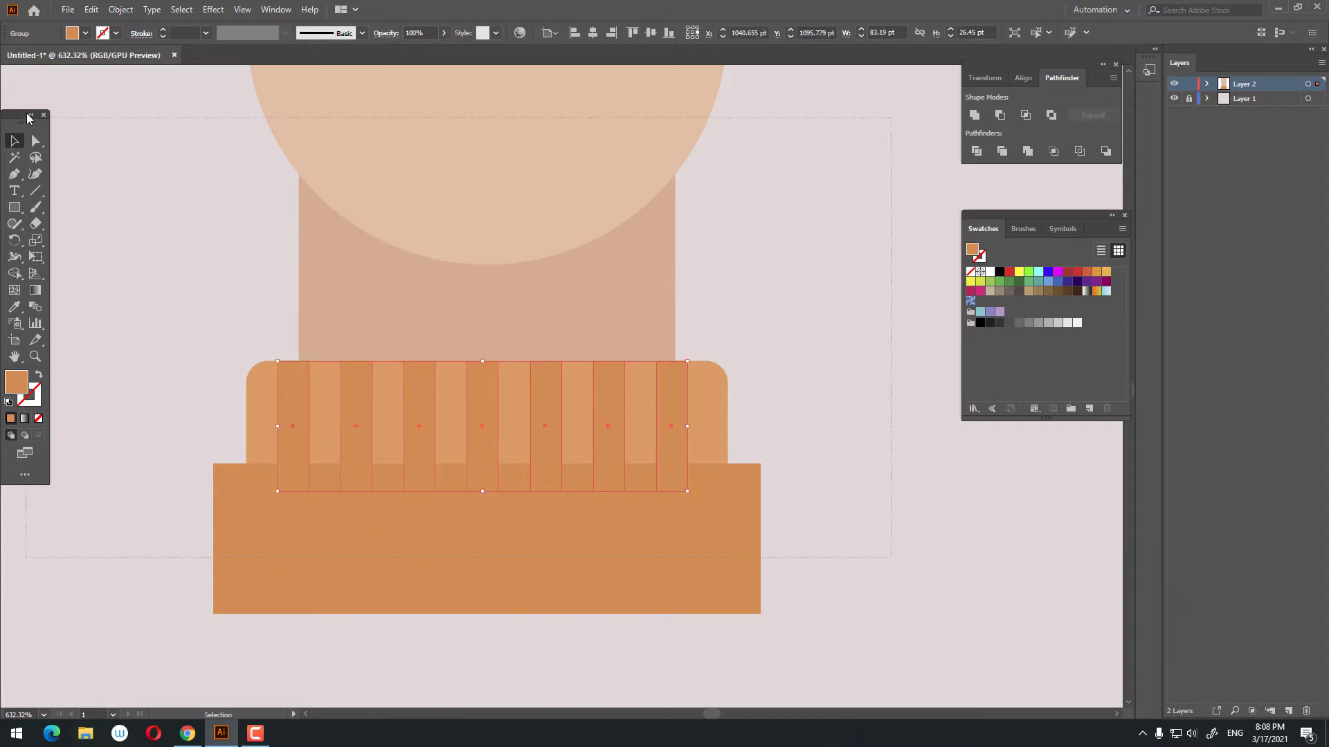
# Align all the shapes on their horizontal centers so the grouped stripes sit centered on the collar.
pyautogui.hotkey('ctrl', 'a')
pyautogui.click(592, 36)
pyautogui.click(814, 517)
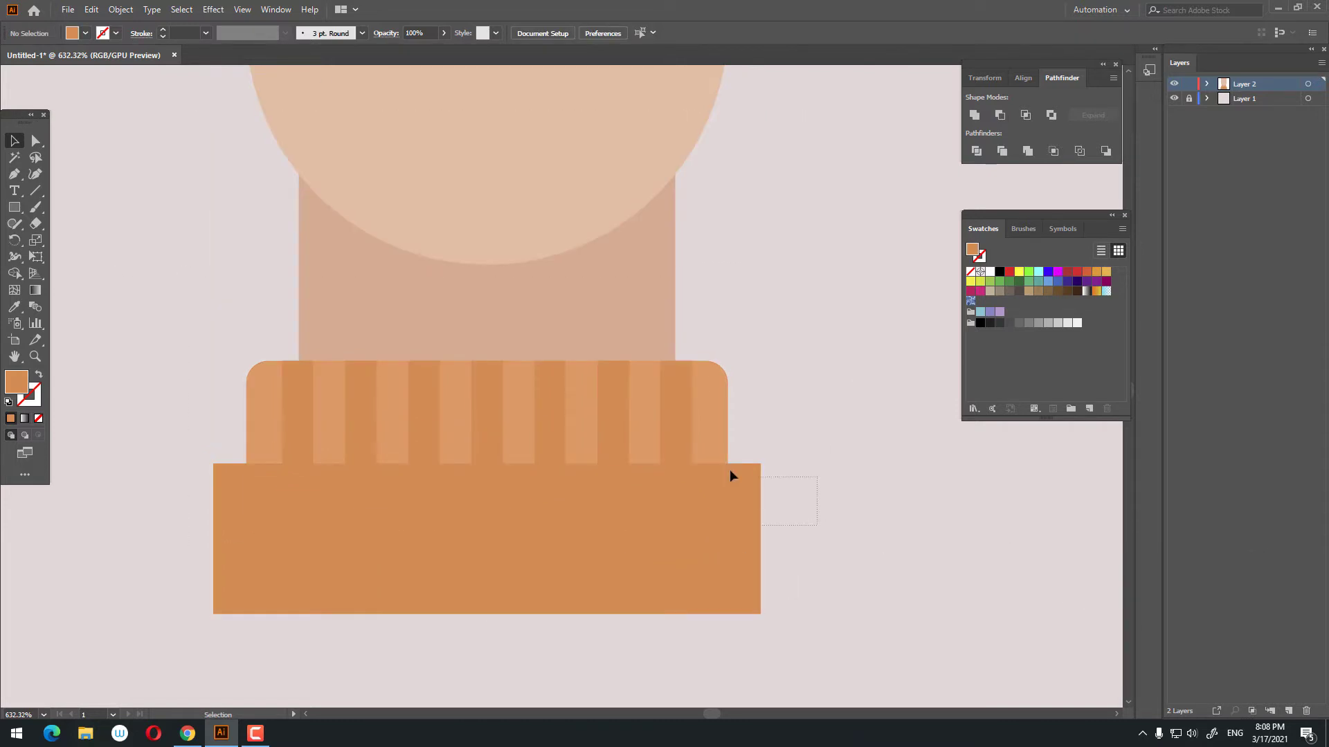
pyautogui.moveTo(730, 470); pyautogui.dragTo(717, 443)
pyautogui.click(869, 483)
pyautogui.moveTo(830, 477); pyautogui.dragTo(595, 432)
pyautogui.moveTo(593, 427); pyautogui.dragTo(401, 452)
pyautogui.moveTo(460, 478); pyautogui.dragTo(479, 566)
pyautogui.moveTo(408, 368); pyautogui.dragTo(479, 424)
pyautogui.moveTo(477, 429); pyautogui.dragTo(494, 491)
pyautogui.moveTo(491, 512); pyautogui.dragTo(409, 423)
# Copy the neck rectangle, paste the duplicate in front of it, and fill the duplicate with a darker reddish brown.
pyautogui.click(485, 454)
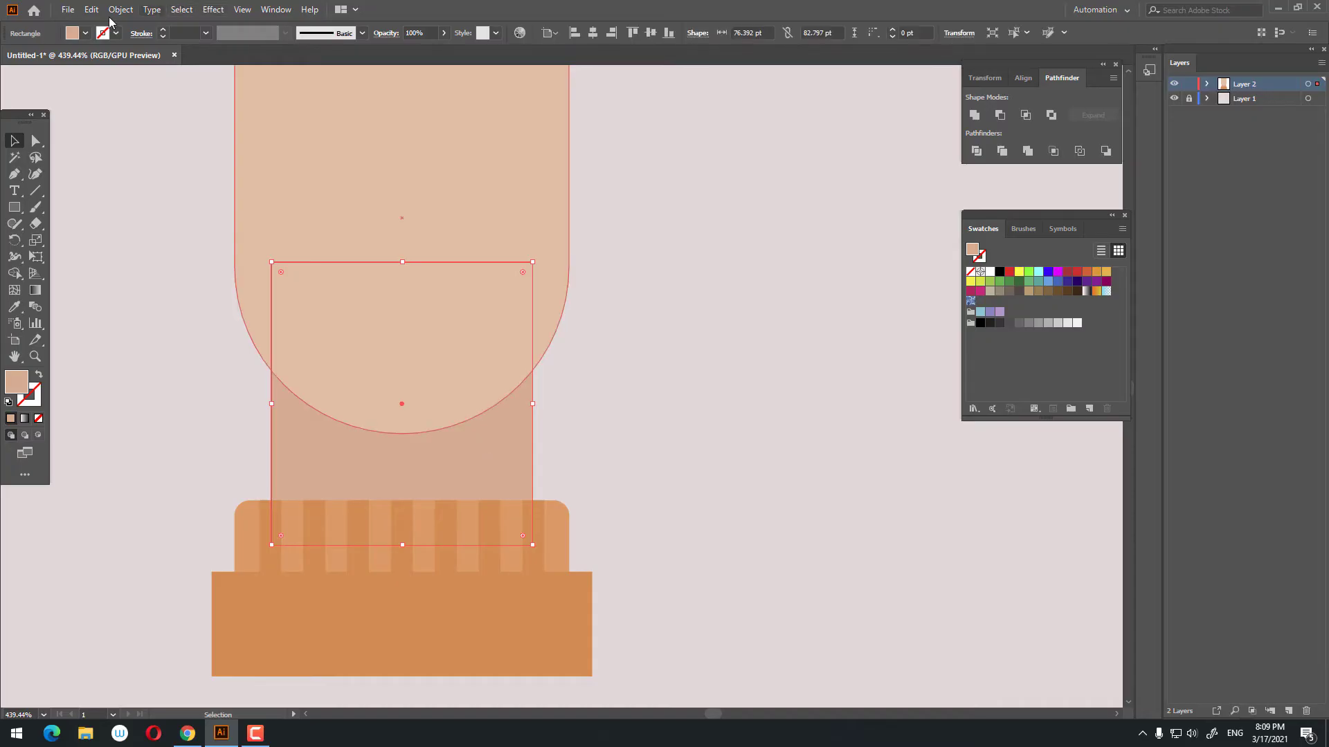
pyautogui.click(91, 9)
pyautogui.click(128, 76)
pyautogui.click(90, 9)
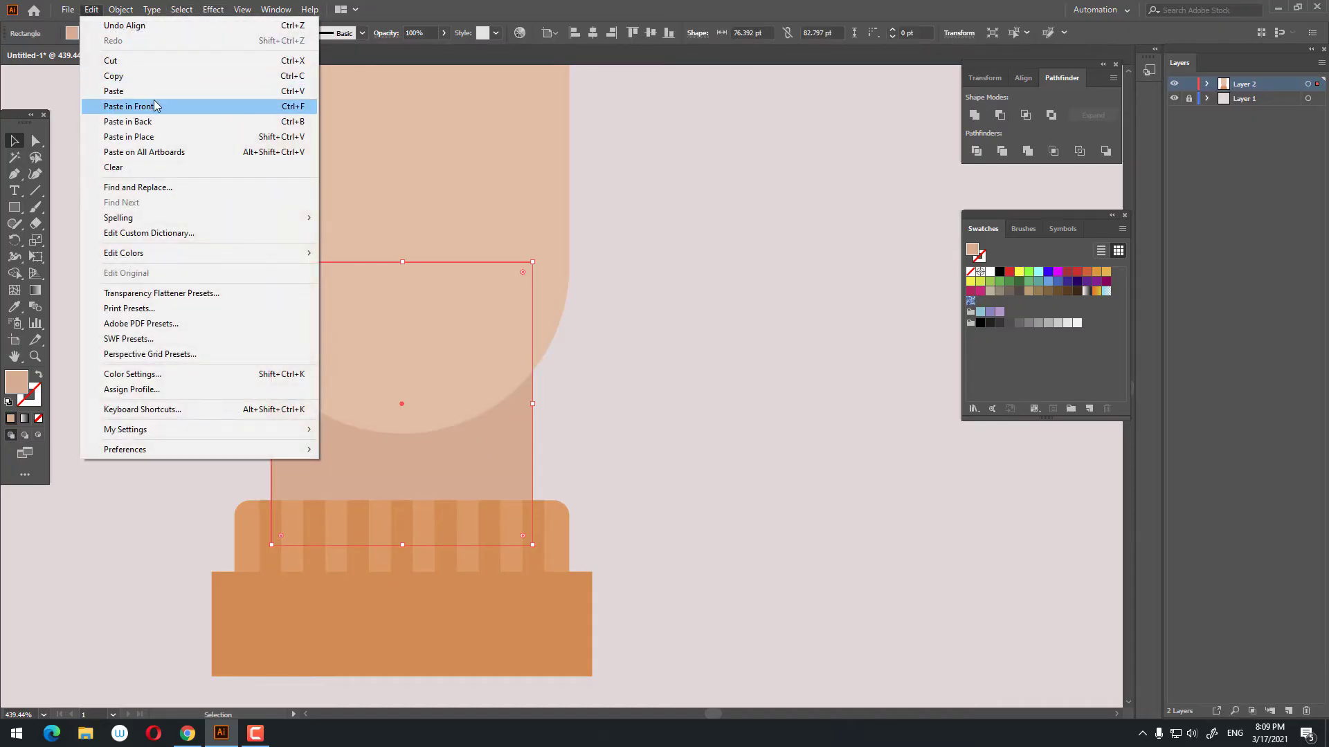
pyautogui.click(132, 106)
pyautogui.doubleClick(8, 391)
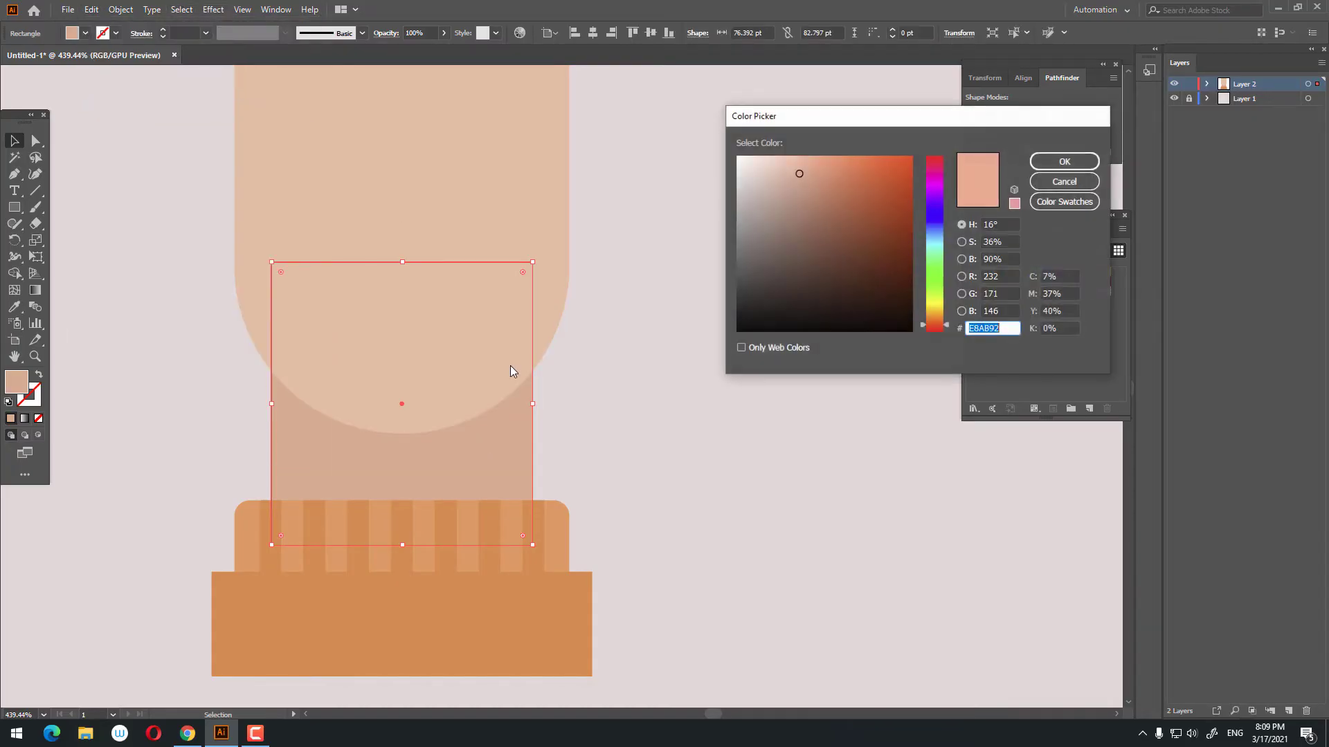
pyautogui.click(819, 182)
pyautogui.click(1057, 161)
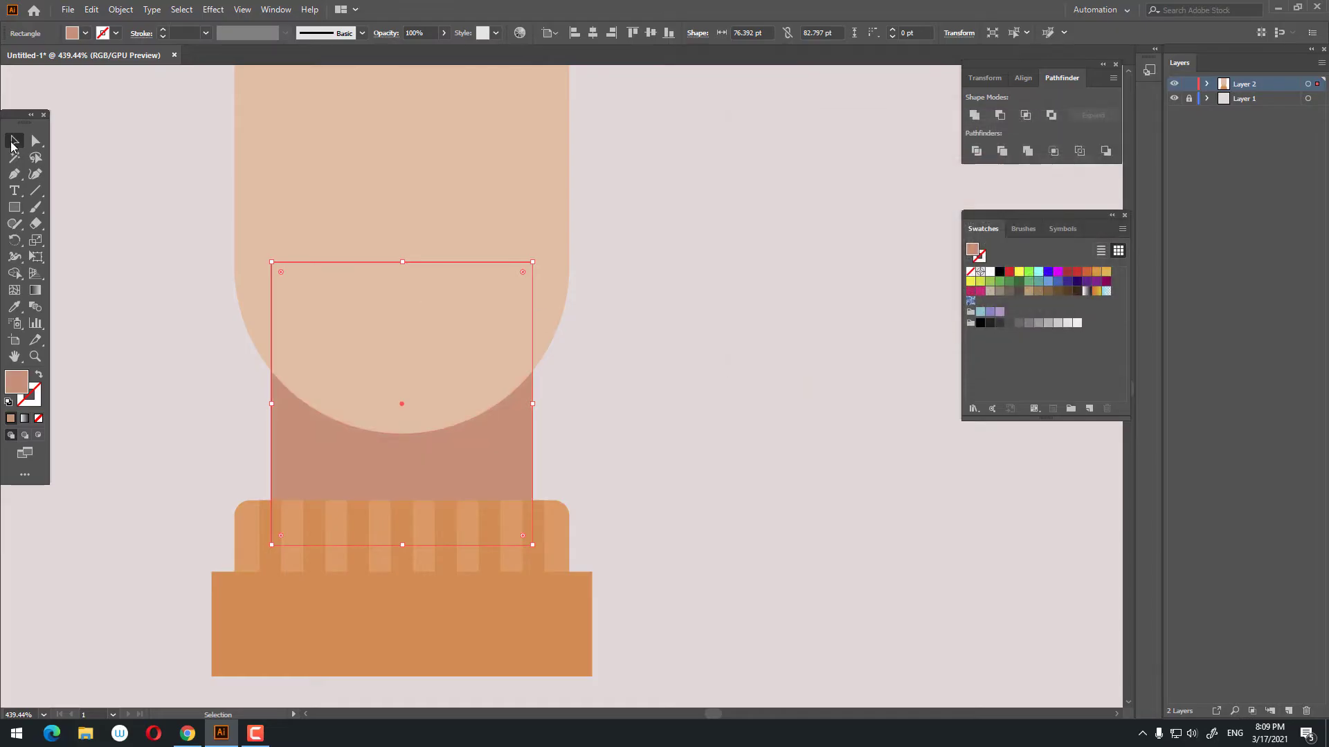
# Shorten the dark neck shape to about 58.87 pt high and fully round its two lower corners into a chin shadow.
pyautogui.moveTo(404, 545); pyautogui.dragTo(415, 463)
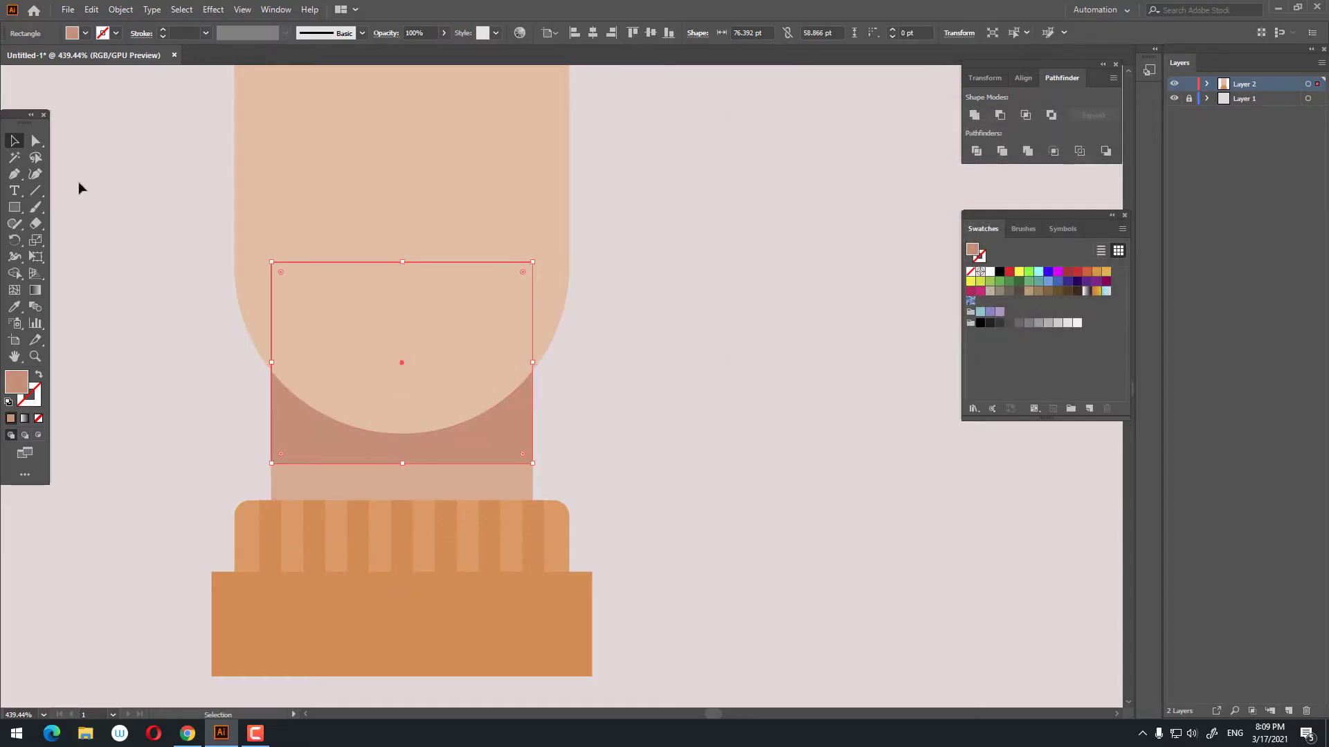
pyautogui.click(36, 141)
pyautogui.click(270, 464)
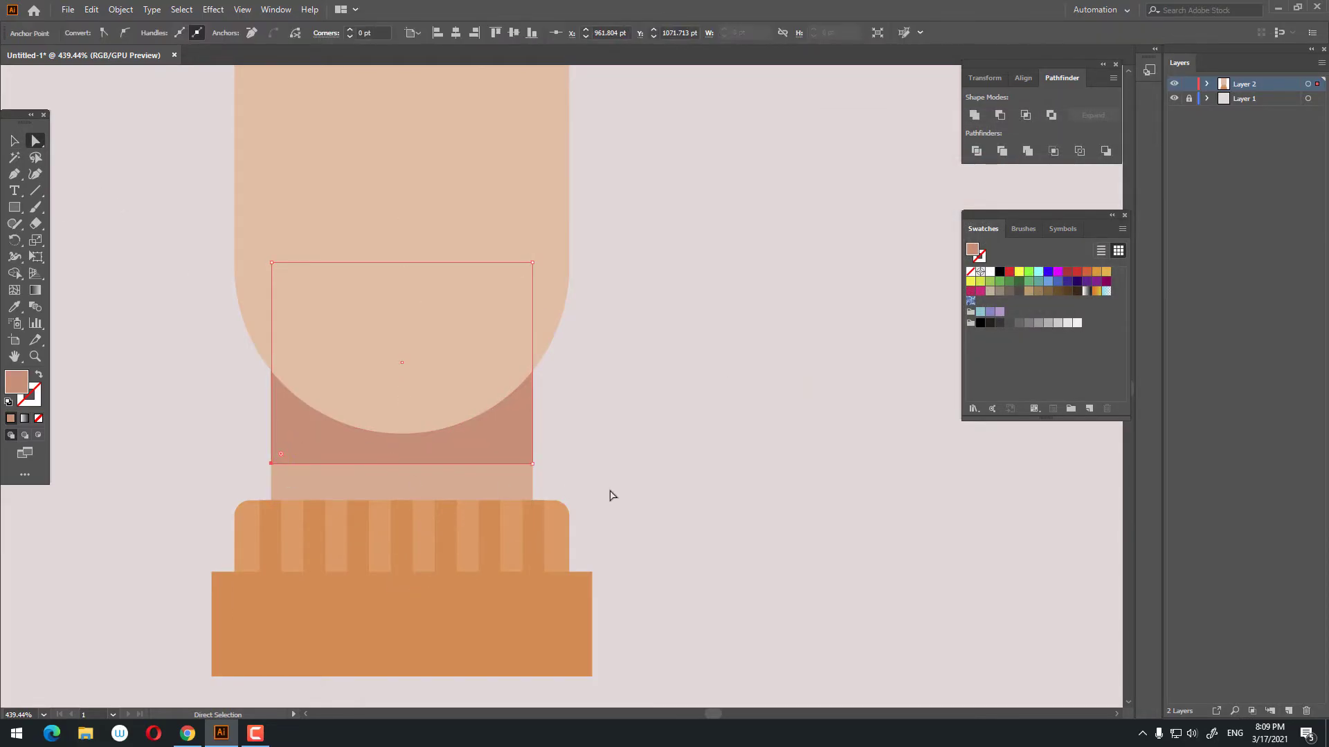
pyautogui.keyDown('shift'); pyautogui.click(533, 464); pyautogui.keyUp('shift')
pyautogui.moveTo(528, 455); pyautogui.dragTo(530, 249)
pyautogui.moveTo(448, 449); pyautogui.dragTo(446, 482)
pyautogui.moveTo(487, 405); pyautogui.dragTo(458, 423)
pyautogui.moveTo(458, 422); pyautogui.dragTo(420, 513)
pyautogui.moveTo(326, 428); pyautogui.dragTo(374, 427)
pyautogui.moveTo(374, 428); pyautogui.dragTo(358, 490)
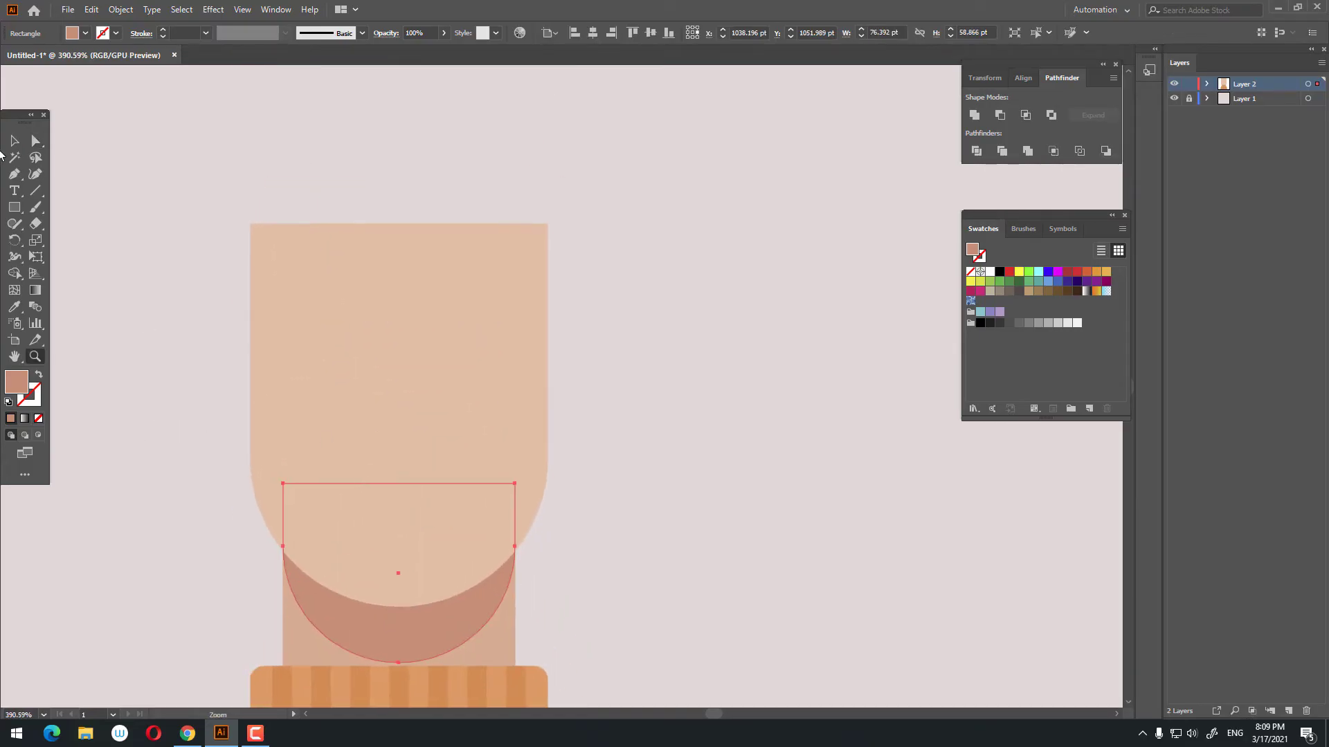
pyautogui.click(11, 145)
pyautogui.click(791, 480)
# Draw a circle about 154.75 pt in diameter over the upper face and fill it with the lightest gray swatch.
pyautogui.moveTo(422, 304); pyautogui.dragTo(456, 367)
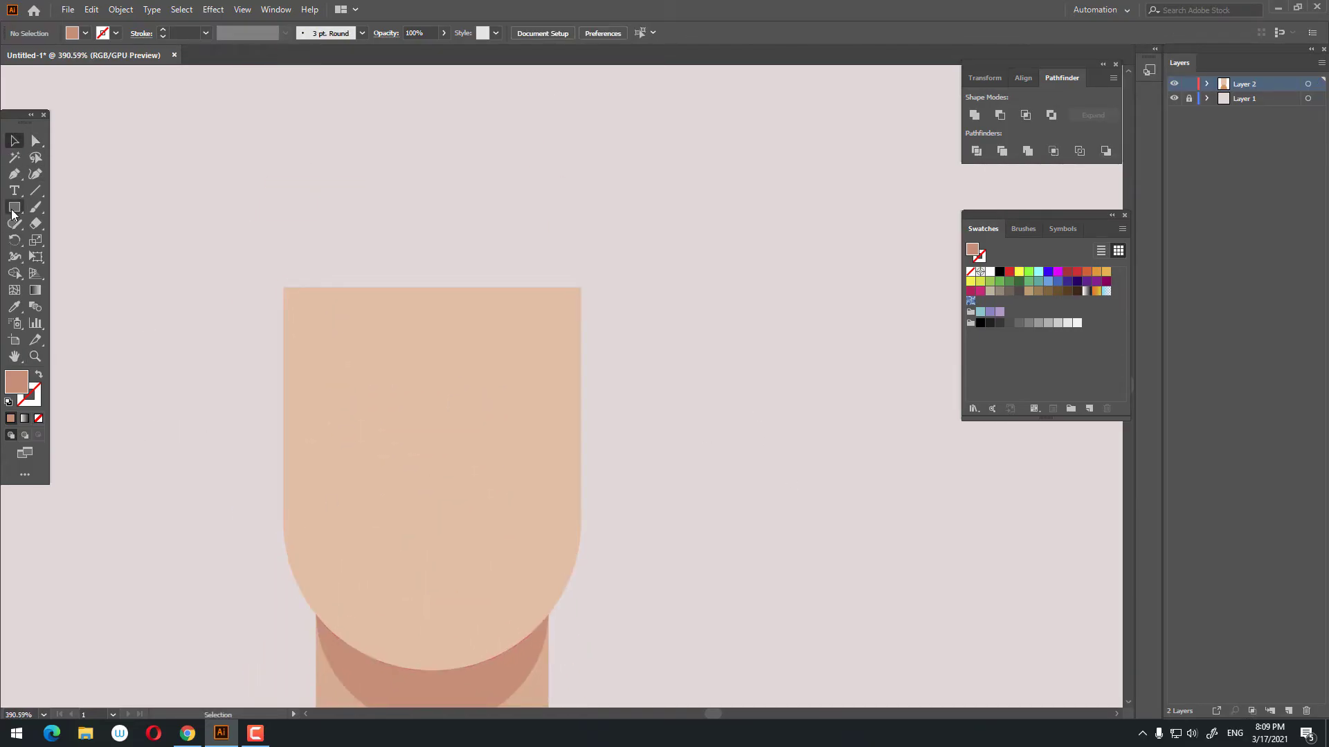
pyautogui.moveTo(16, 207); pyautogui.dragTo(56, 240)
pyautogui.moveTo(203, 163); pyautogui.dragTo(667, 328)
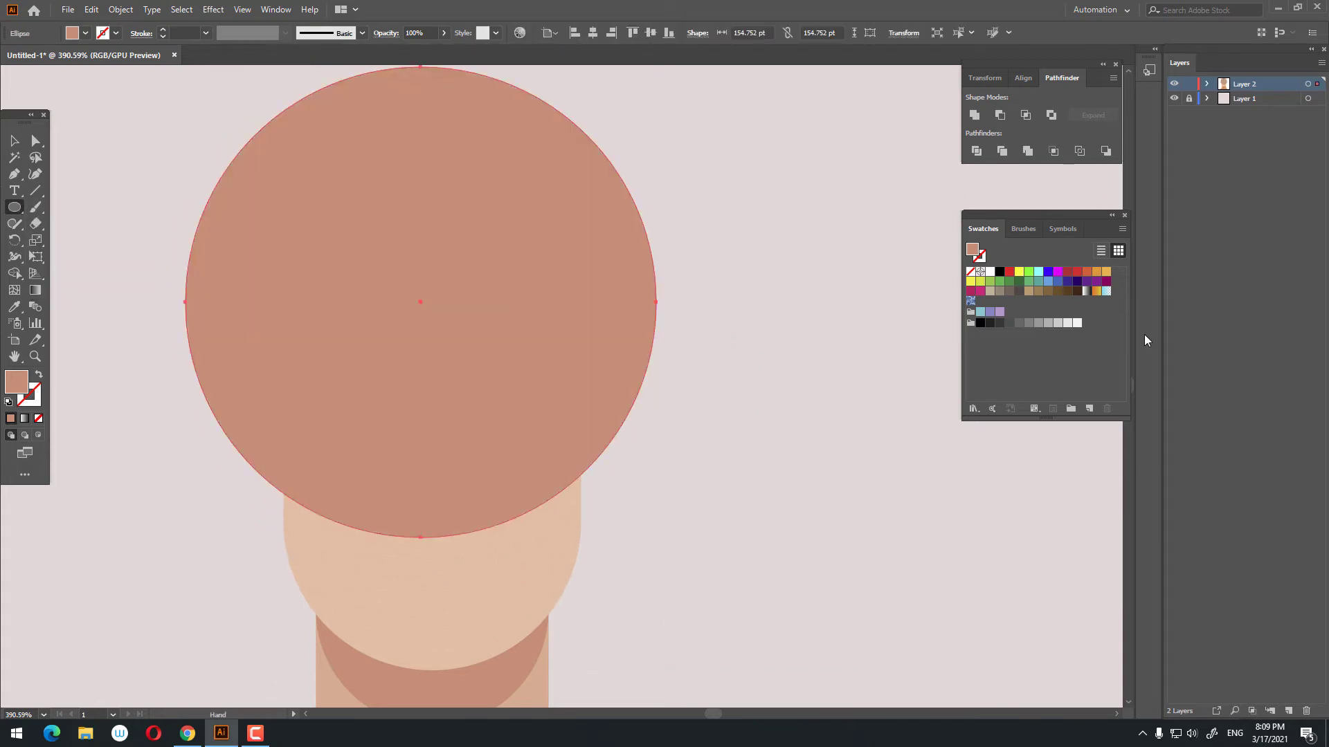
pyautogui.click(1077, 323)
# Send the light gray hair circle to the back, behind the face.
pyautogui.click(14, 142)
pyautogui.rightClick(437, 224)
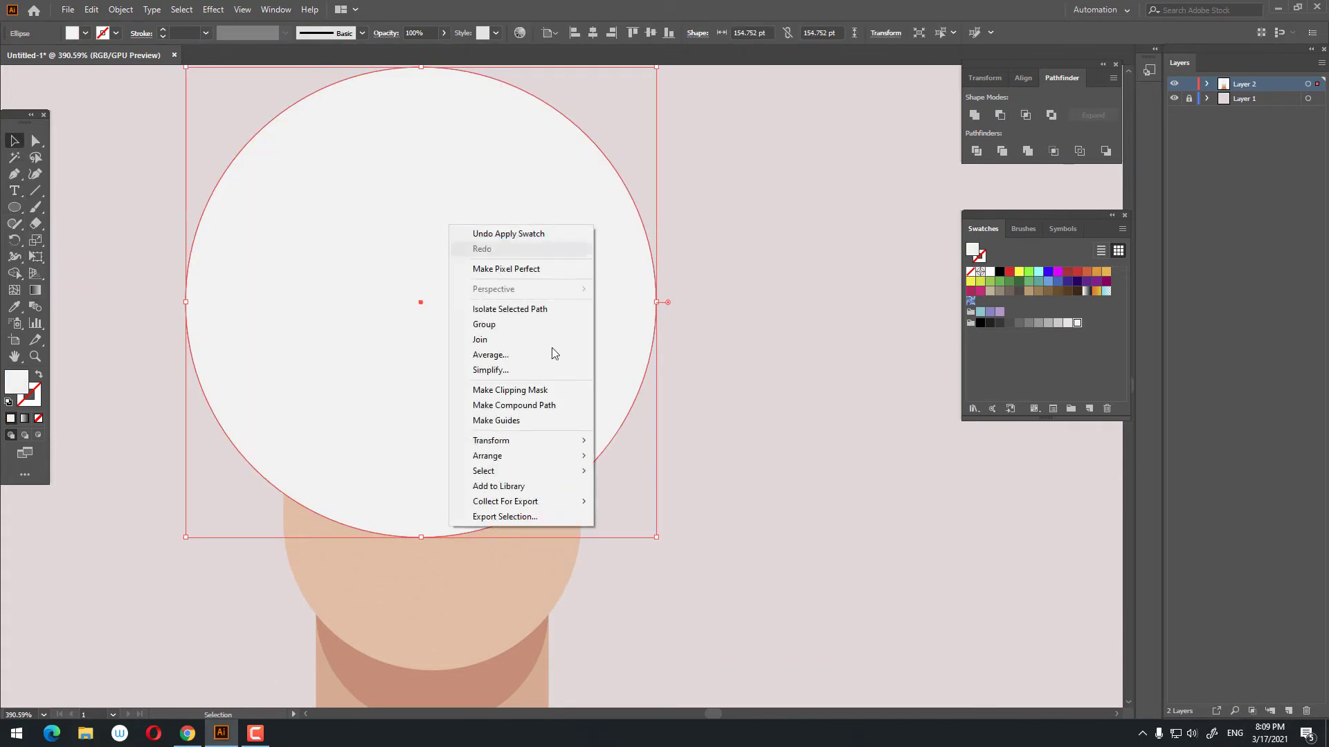
pyautogui.moveTo(564, 454)
pyautogui.click(713, 499)
pyautogui.click(669, 459)
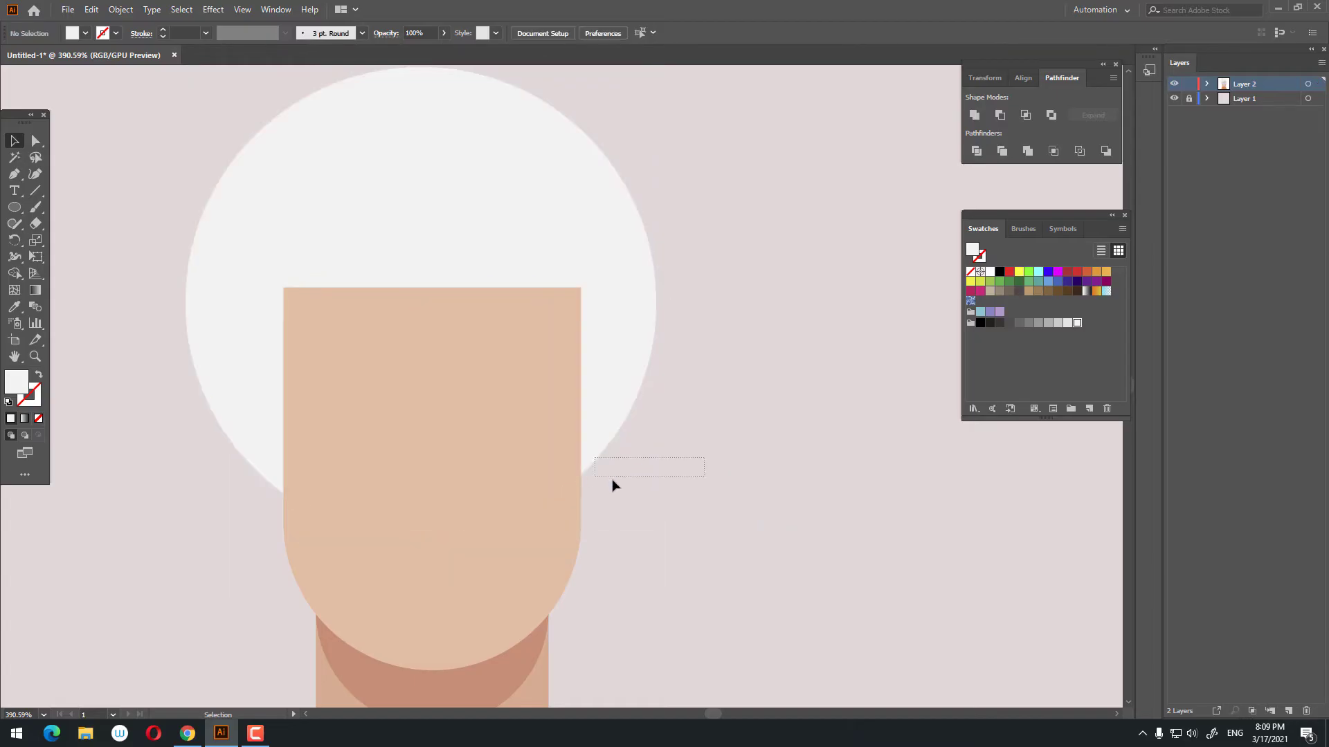
# Select the whole portrait and align the hair circle with the head and body on their horizontal centers.
pyautogui.press('z')
pyautogui.moveTo(705, 467); pyautogui.dragTo(552, 353)
pyautogui.click(17, 143)
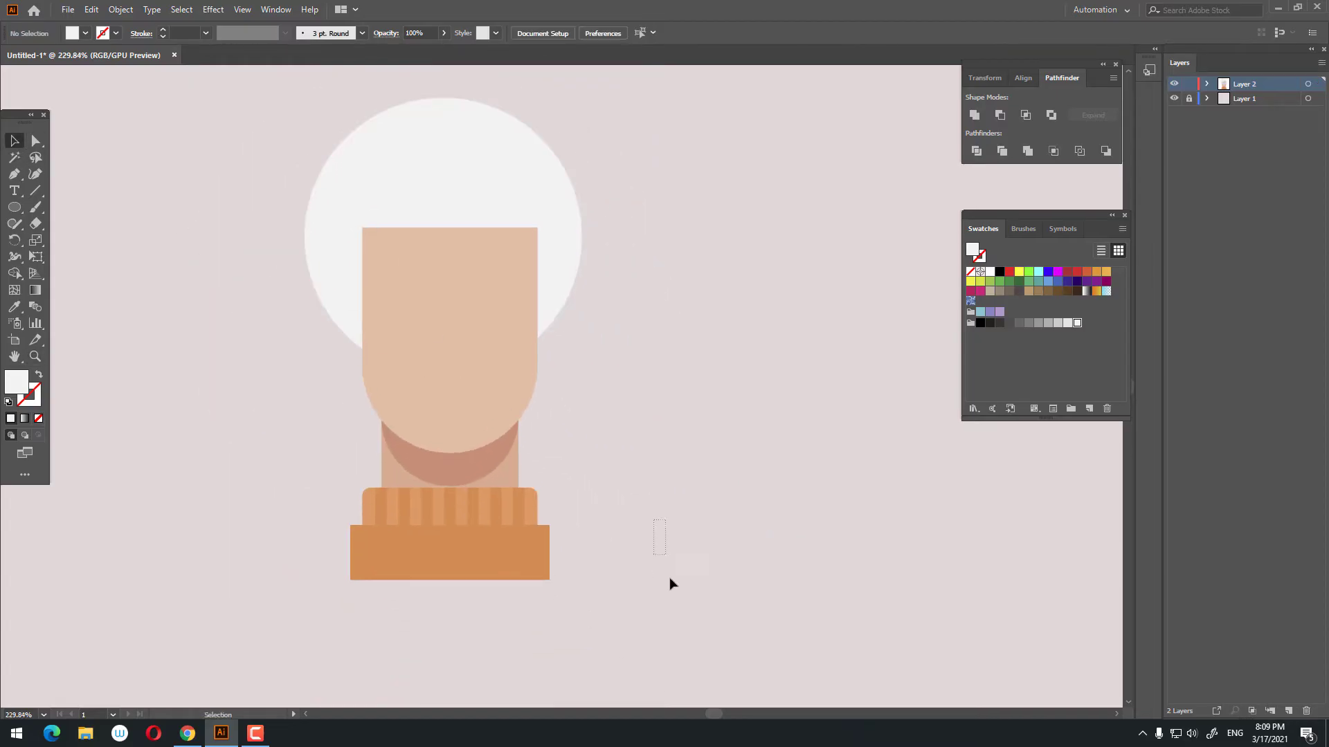
pyautogui.moveTo(669, 582); pyautogui.dragTo(449, 46)
pyautogui.click(592, 33)
pyautogui.click(742, 383)
# Scale the hair circle evenly to about 111.13 pt and shift it toward the left side of the head.
pyautogui.click(587, 261)
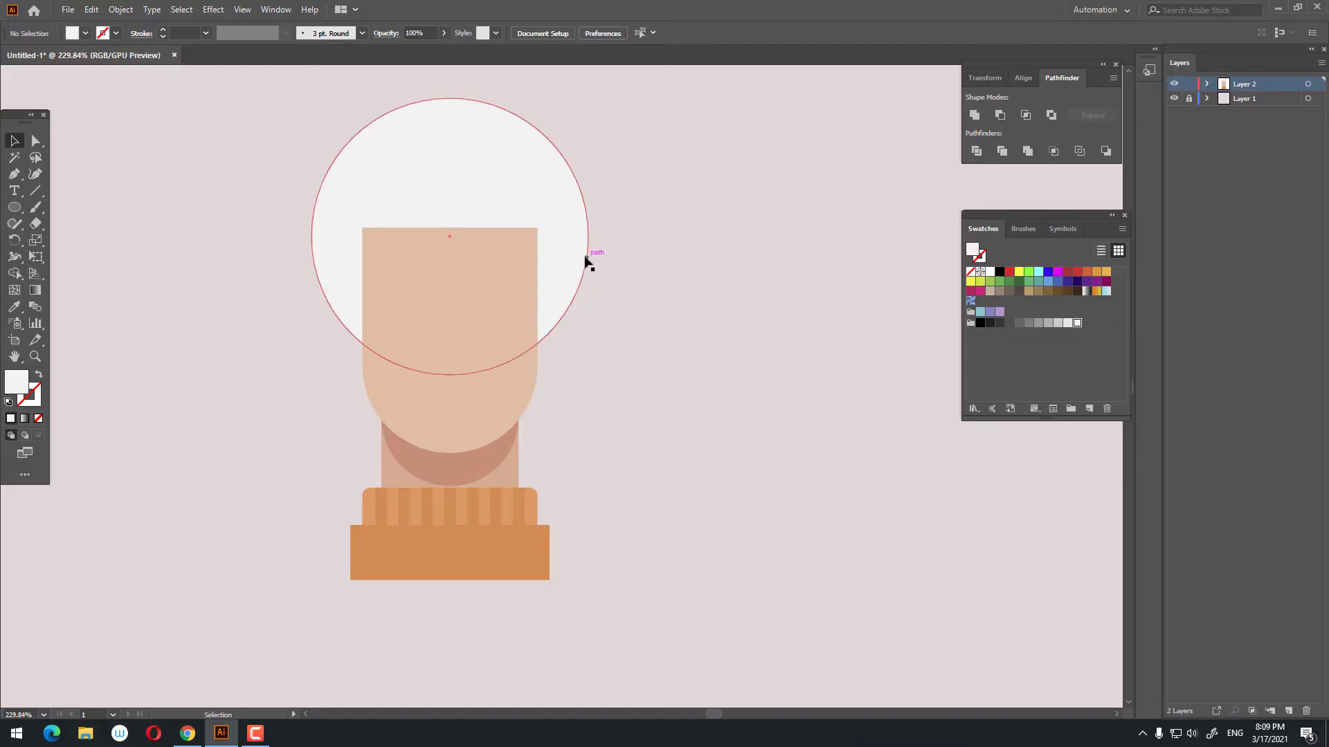
pyautogui.moveTo(590, 378); pyautogui.dragTo(550, 338)
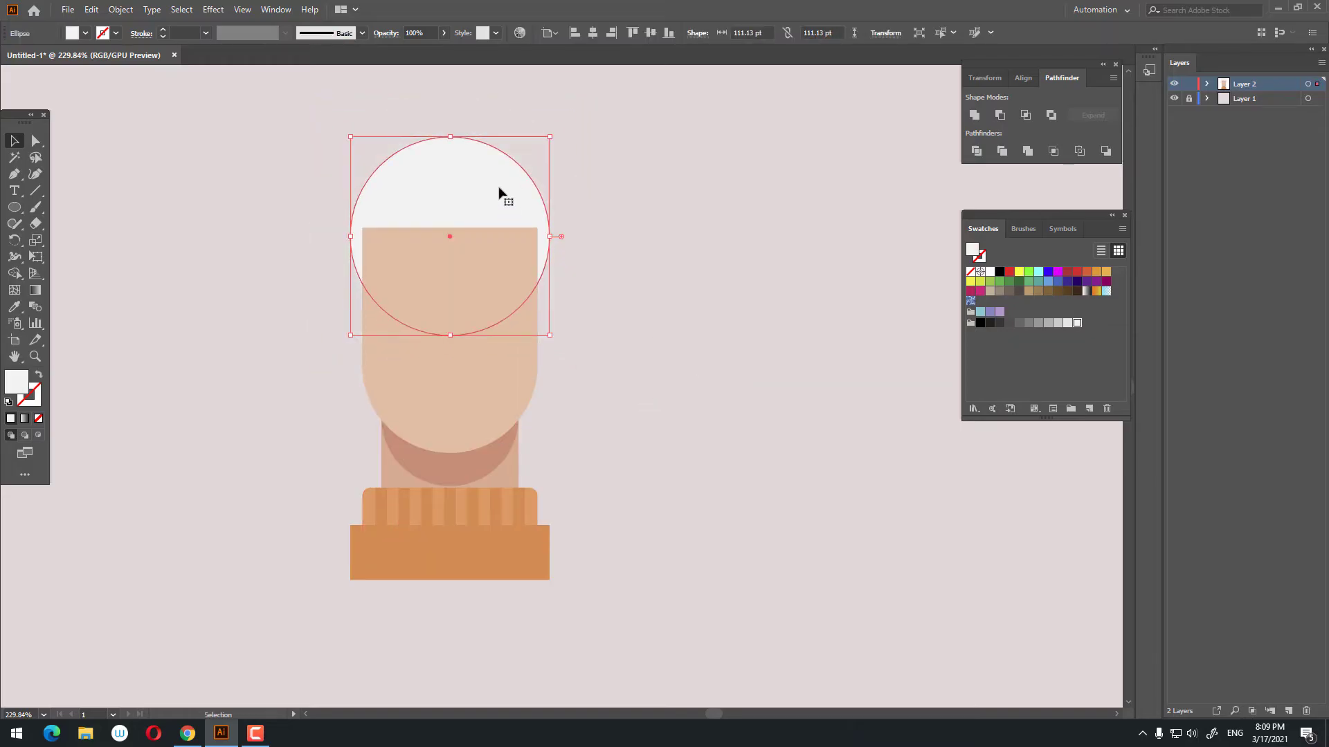
pyautogui.keyDown('shift'); pyautogui.click(500, 190); pyautogui.keyUp('shift')
pyautogui.moveTo(484, 210); pyautogui.dragTo(447, 216)
# Duplicate the hair circle and place the copy up and to the right, overlapping the original behind the face.
pyautogui.press('z')
pyautogui.moveTo(446, 153); pyautogui.dragTo(480, 193)
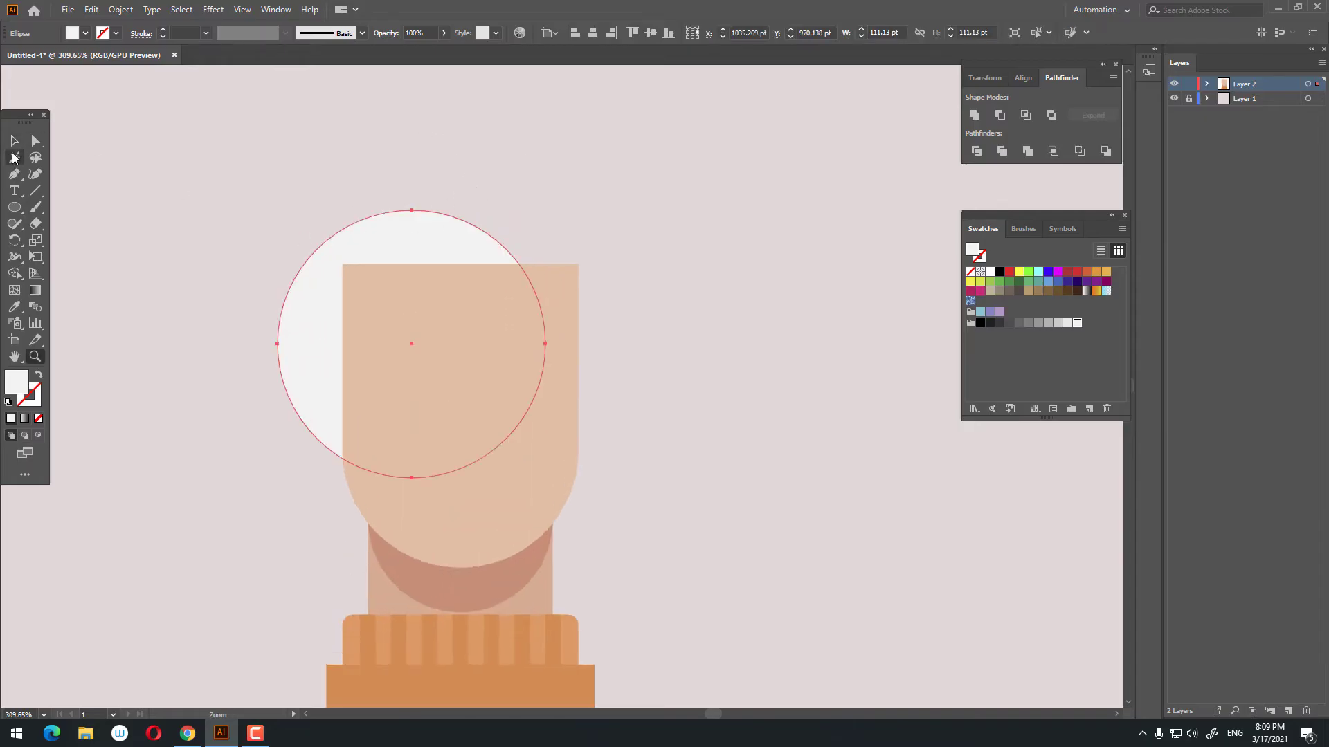
pyautogui.click(14, 141)
pyautogui.moveTo(407, 243); pyautogui.dragTo(530, 191)
pyautogui.click(597, 275)
pyautogui.press('z')
pyautogui.moveTo(885, 417); pyautogui.dragTo(730, 488)
pyautogui.moveTo(730, 488); pyautogui.dragTo(726, 465)
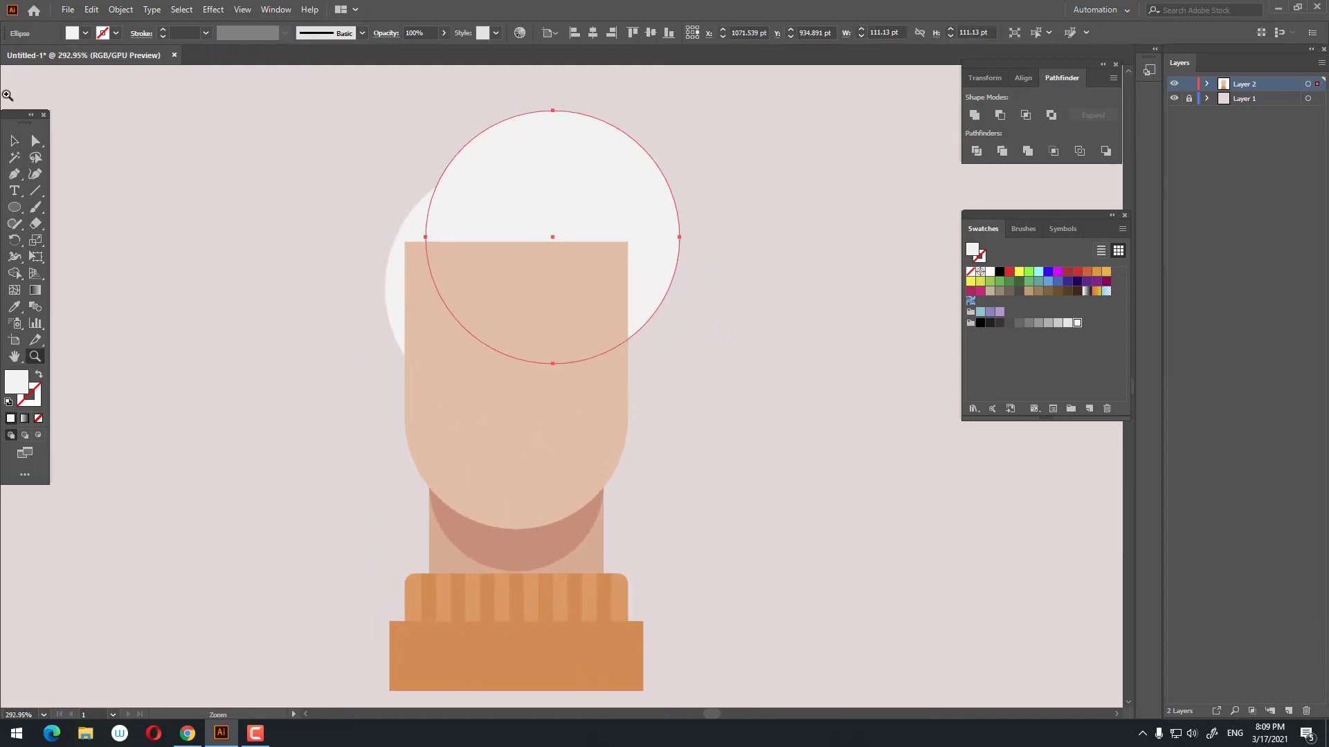
# Round the two upper corners of the face shape.
pyautogui.click(405, 243)
pyautogui.click(627, 243)
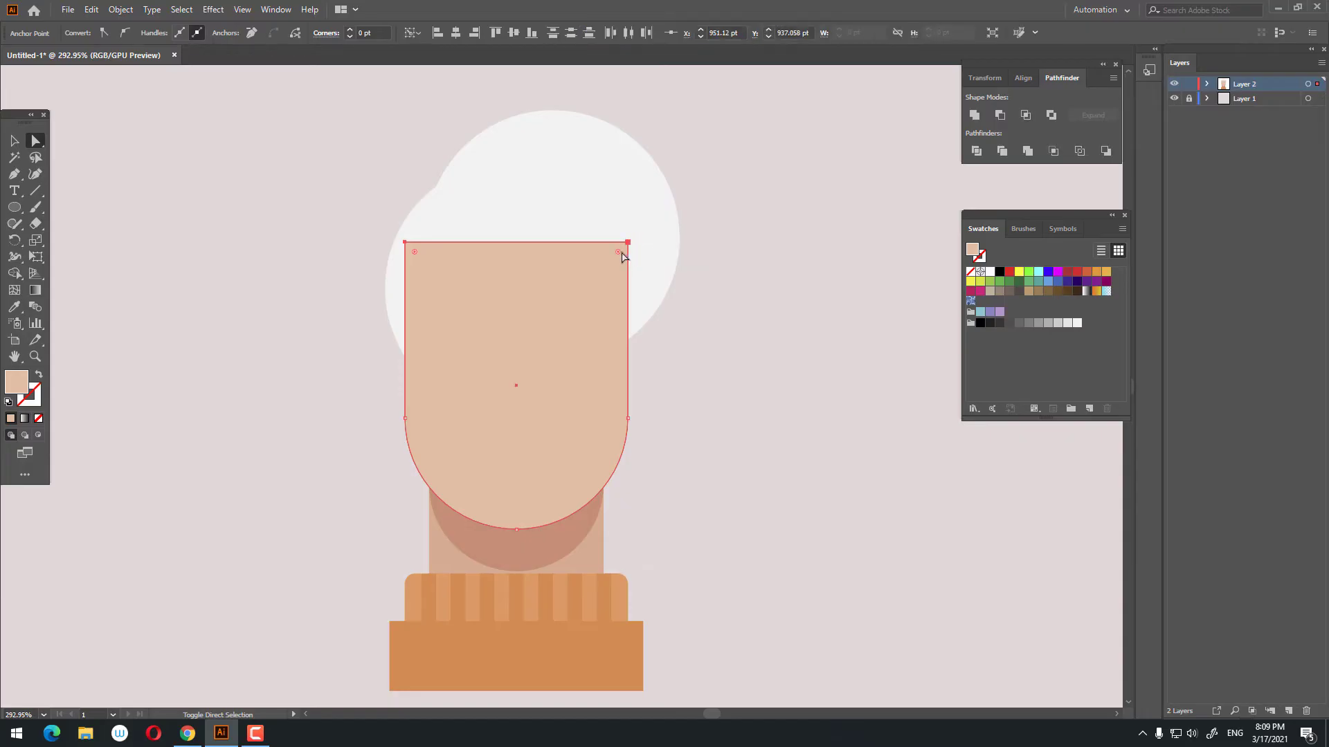
pyautogui.moveTo(622, 252); pyautogui.dragTo(643, 317)
pyautogui.click(810, 414)
pyautogui.press('z')
pyautogui.scroll(-1, 817, 415)
pyautogui.moveTo(695, 432); pyautogui.dragTo(582, 440)
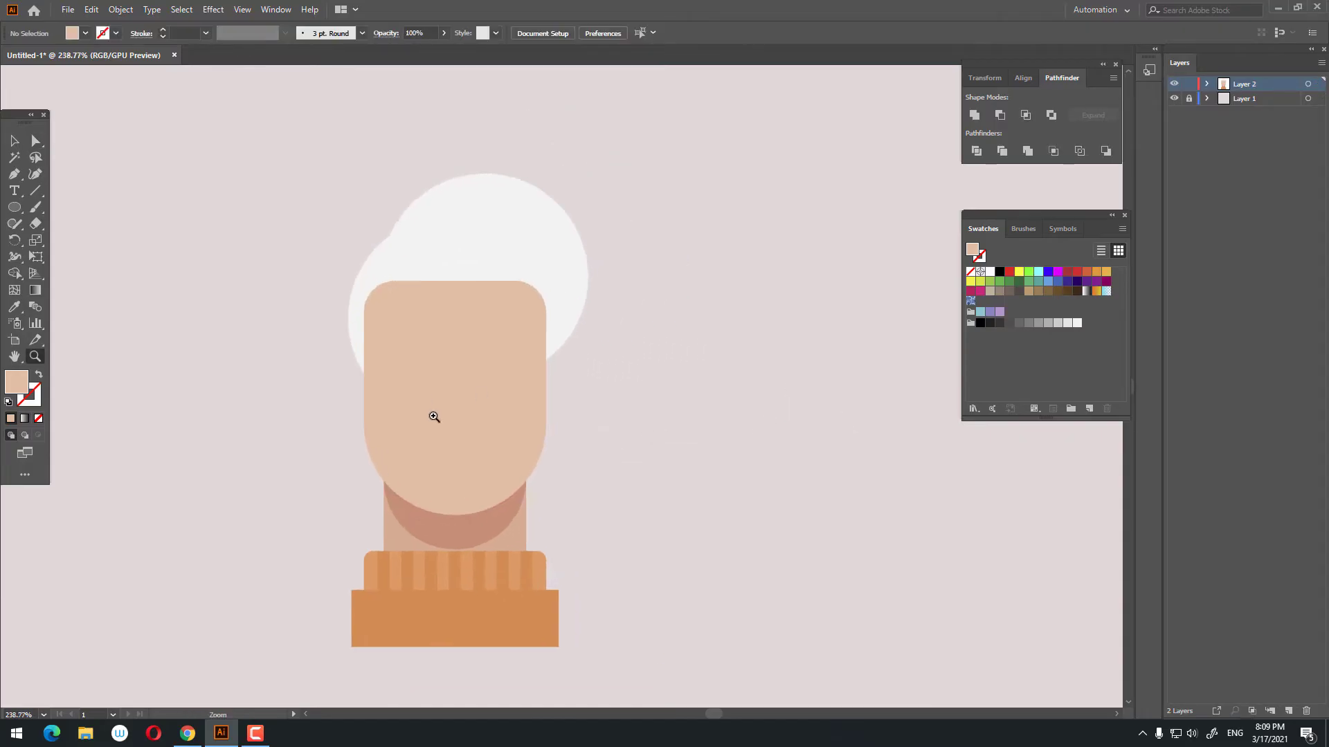
# Move the lower-left hair circle slightly farther out from the face.
pyautogui.scroll(1, 434, 414)
pyautogui.moveTo(364, 247); pyautogui.dragTo(352, 245)
pyautogui.click(830, 333)
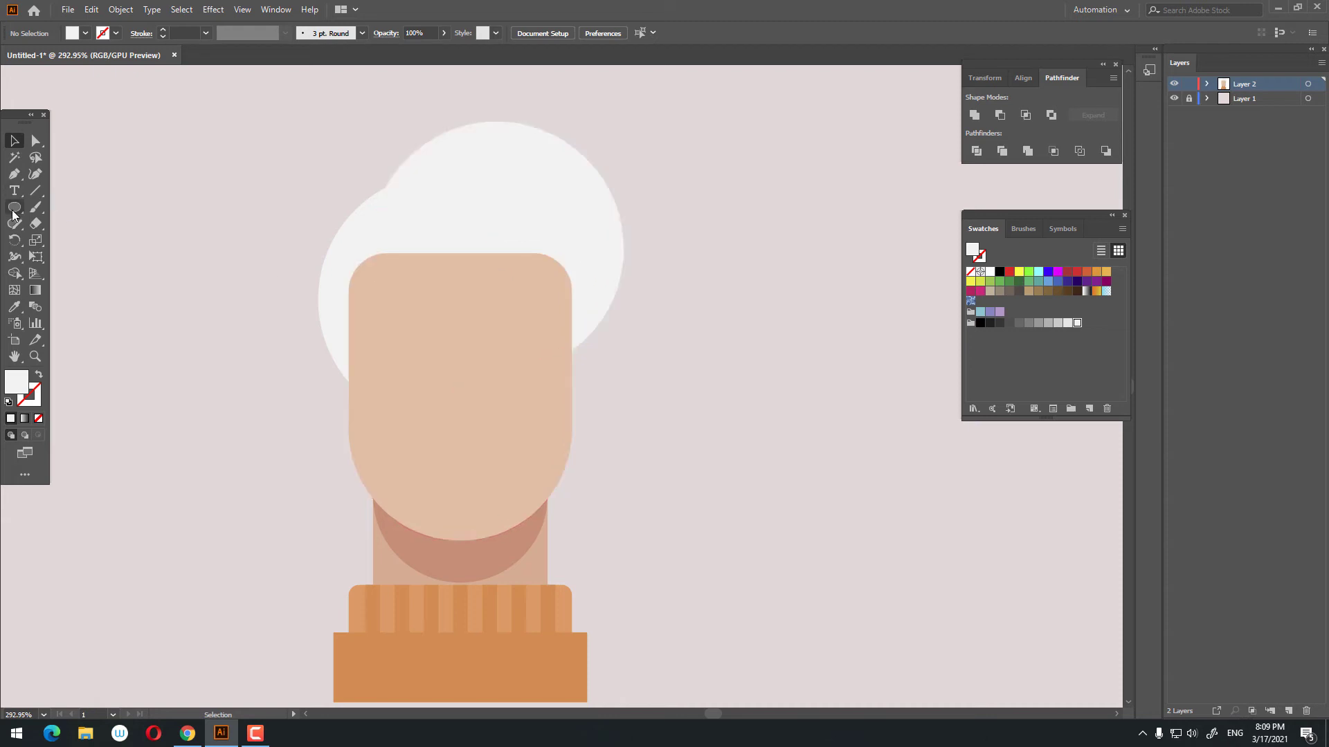
# Draw a light gray fringe rectangle about 84.15 × 59.17 pt over the forehead and heavily round its lower-left corner.
pyautogui.moveTo(13, 215); pyautogui.dragTo(63, 205)
pyautogui.moveTo(380, 231); pyautogui.dragTo(571, 365)
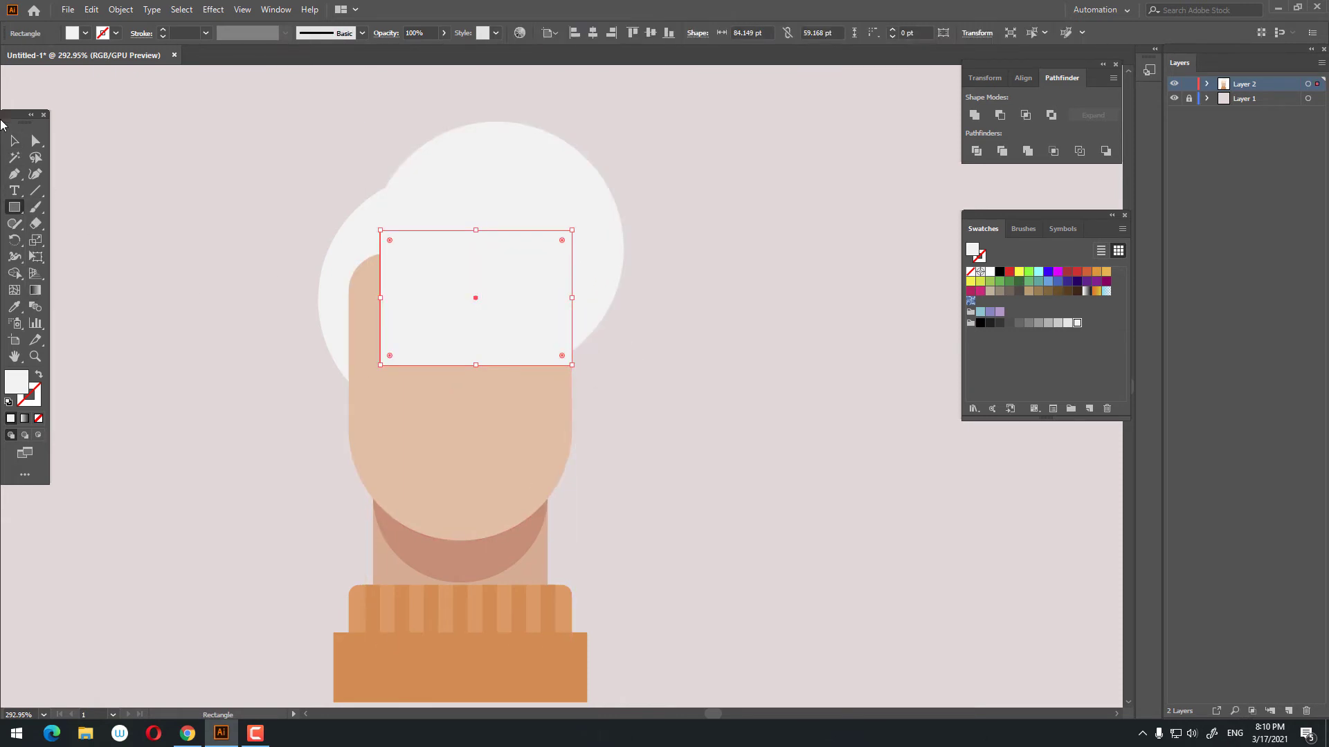
pyautogui.click(33, 144)
pyautogui.click(379, 369)
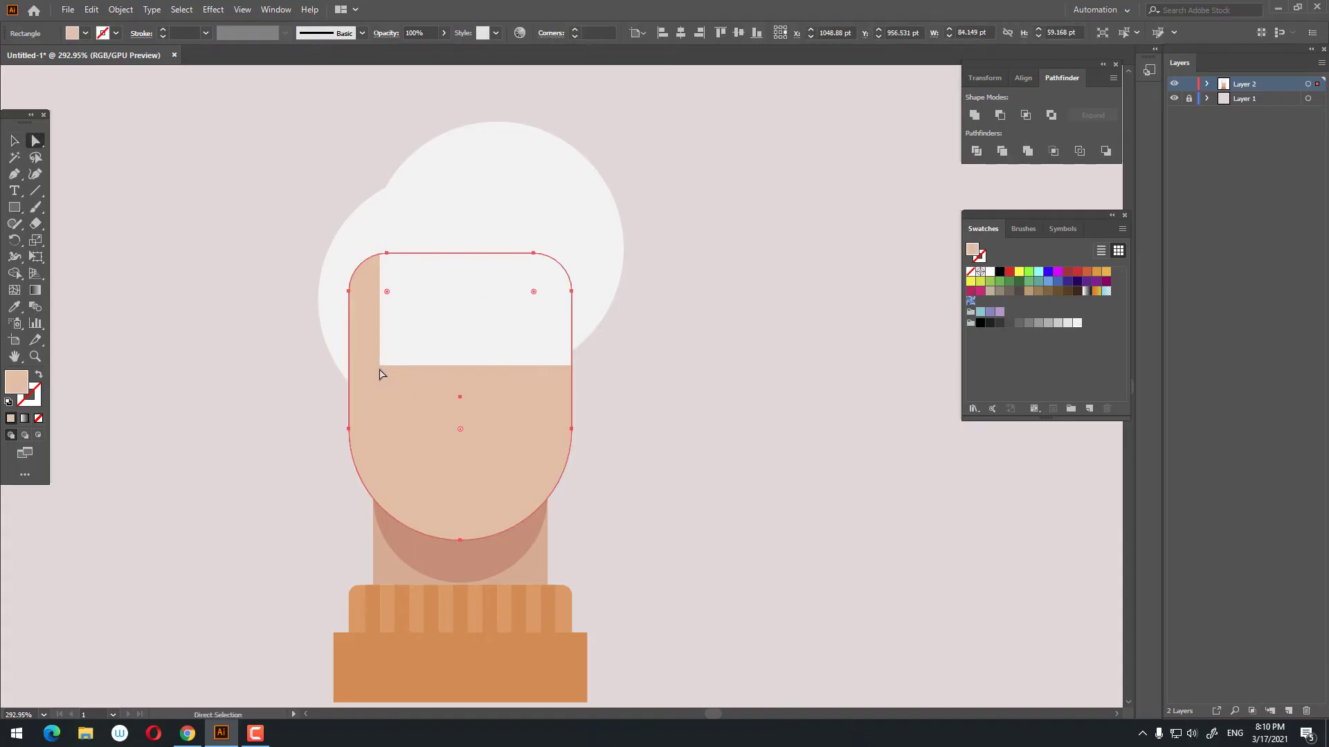
pyautogui.click(379, 365)
pyautogui.moveTo(390, 355); pyautogui.dragTo(466, 280)
# Move the fringe shape up and slightly right so it merges with the hair circles and covers the face's upper-right corner.
pyautogui.press('z')
pyautogui.moveTo(574, 271); pyautogui.dragTo(618, 350)
pyautogui.click(21, 147)
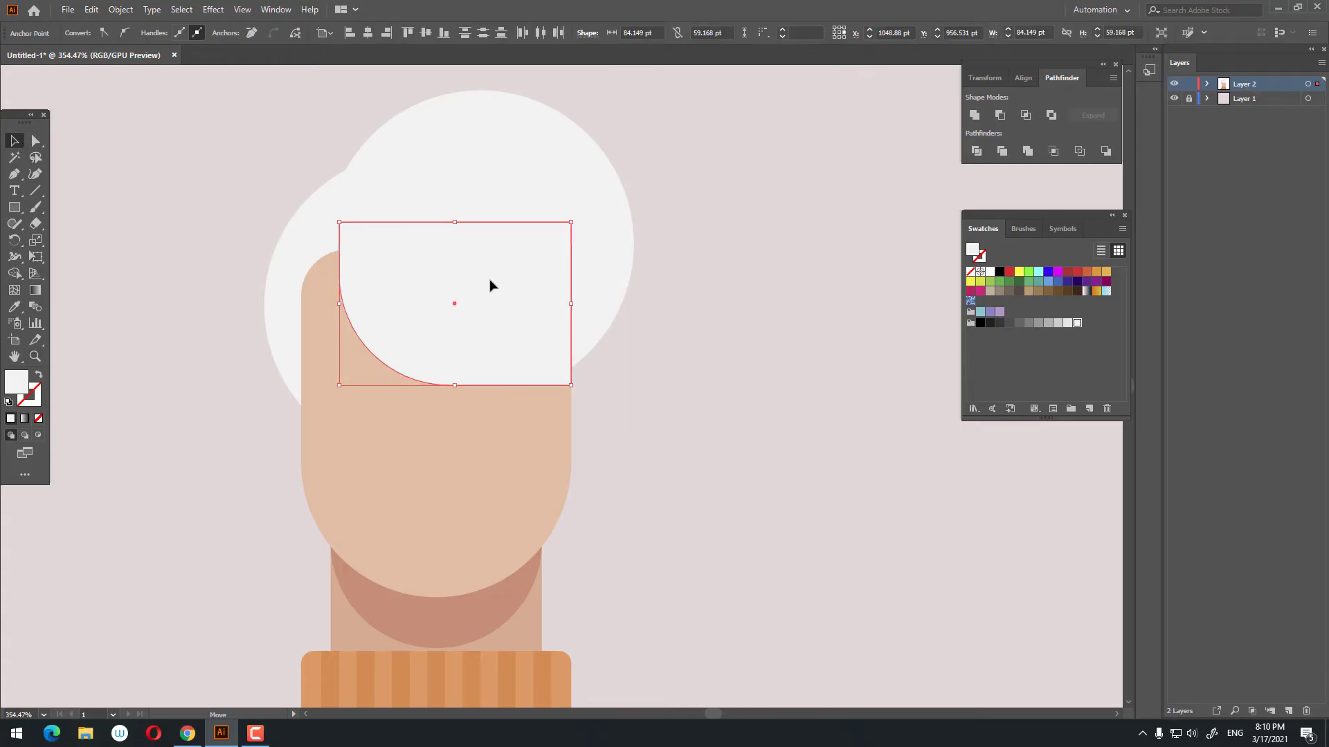
pyautogui.moveTo(491, 283); pyautogui.dragTo(495, 270)
pyautogui.click(693, 415)
pyautogui.press('z')
pyautogui.moveTo(695, 421); pyautogui.dragTo(555, 500)
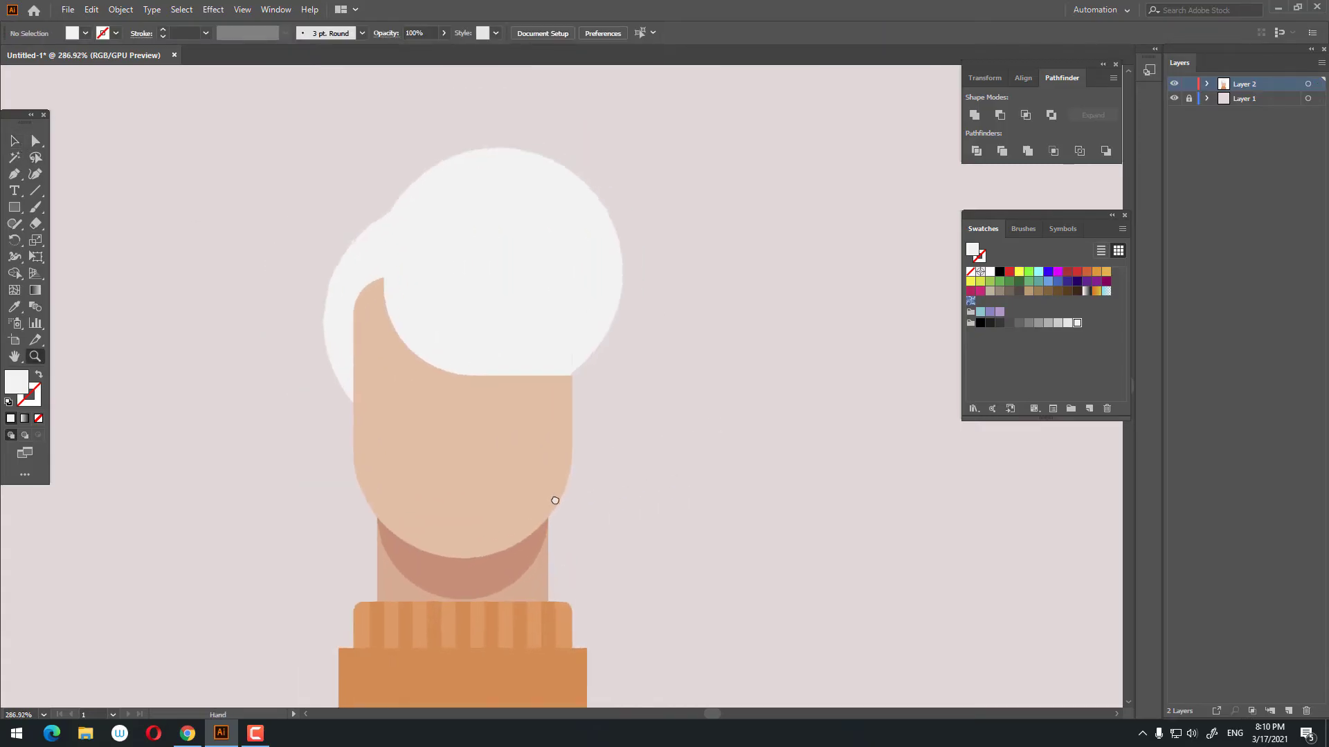
pyautogui.click(12, 143)
pyautogui.moveTo(532, 339); pyautogui.dragTo(544, 324)
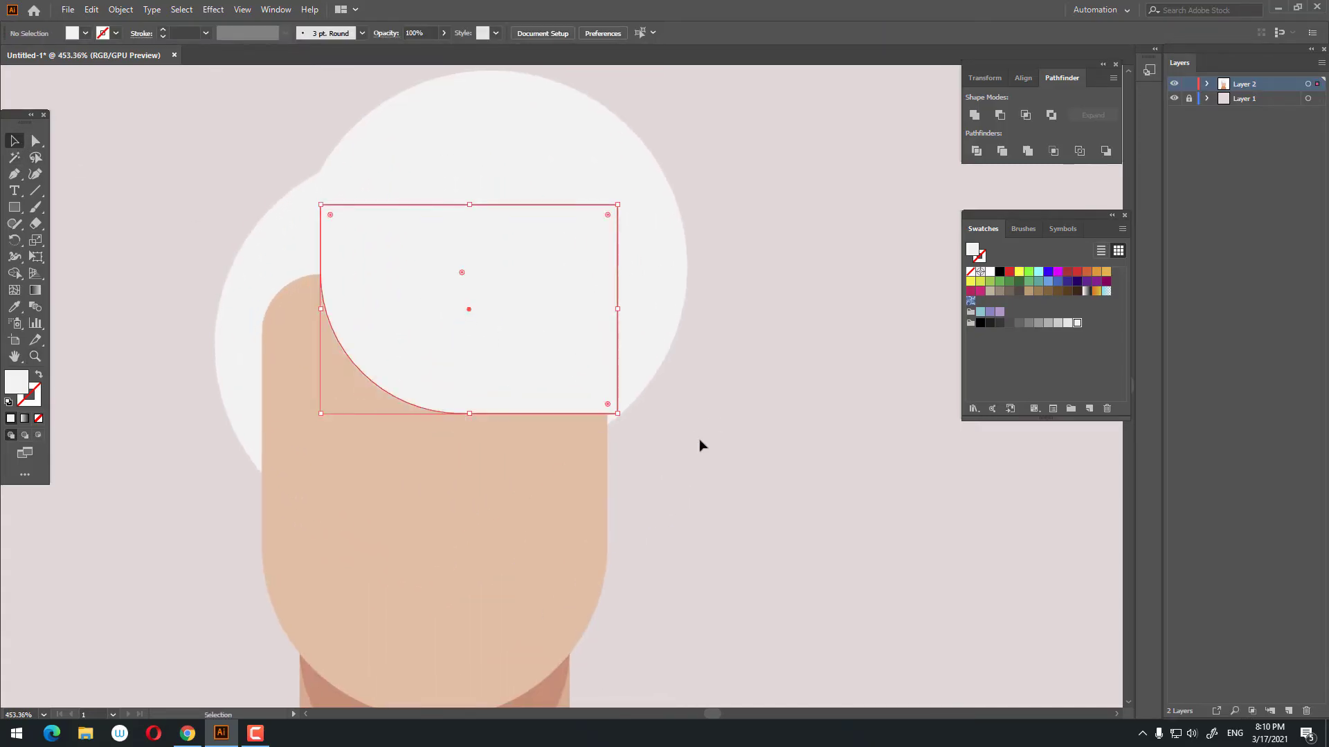
pyautogui.click(701, 442)
pyautogui.press('z')
pyautogui.moveTo(705, 446); pyautogui.dragTo(540, 426)
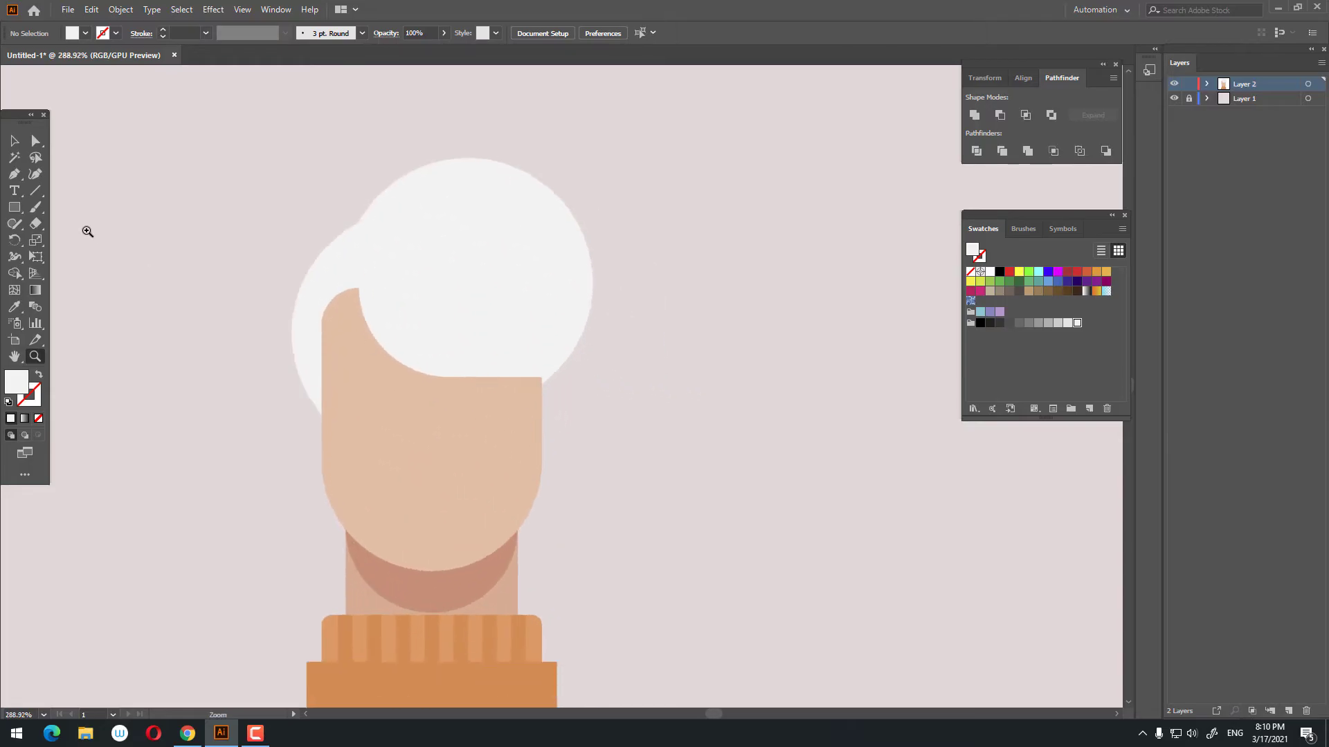
# Try a slightly darker gray swatch on both hair circles and undo the color change.
pyautogui.moveTo(393, 313); pyautogui.dragTo(417, 265)
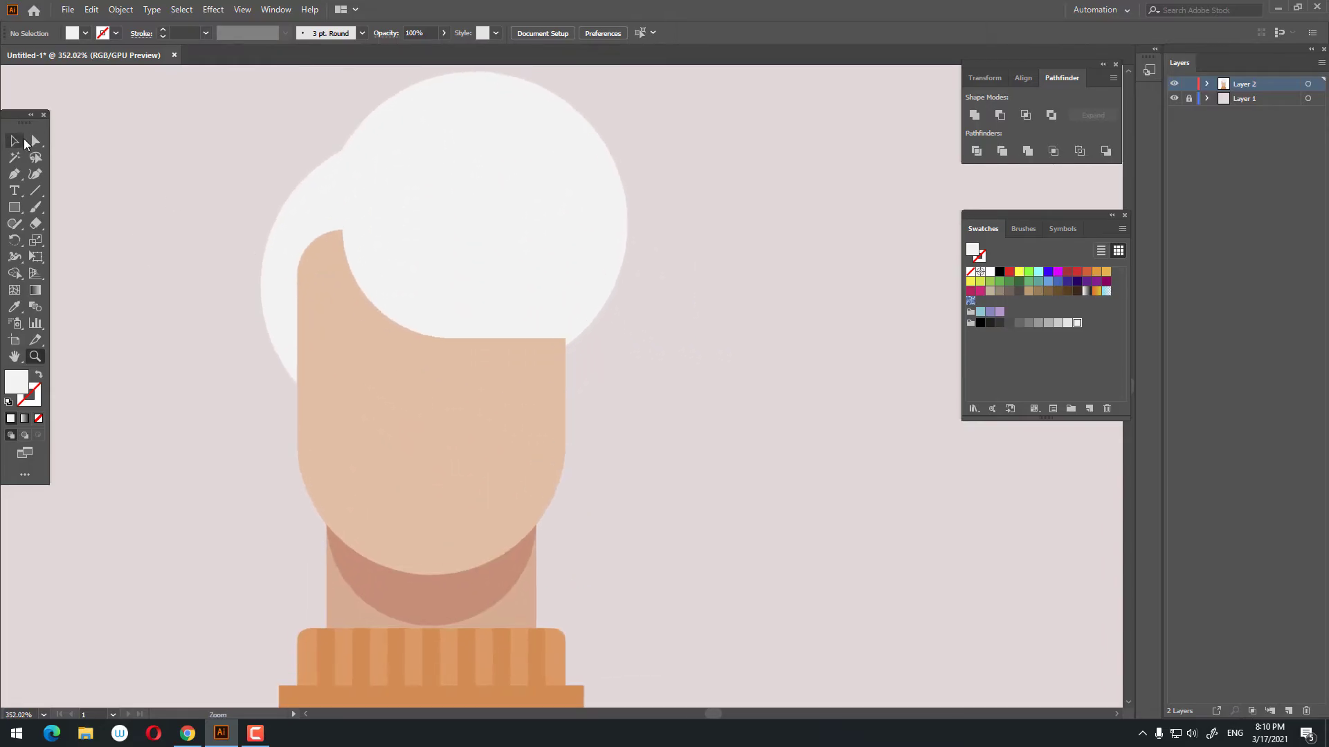
pyautogui.click(284, 254)
pyautogui.keyDown('shift'); pyautogui.click(614, 202); pyautogui.keyUp('shift')
pyautogui.click(1069, 323)
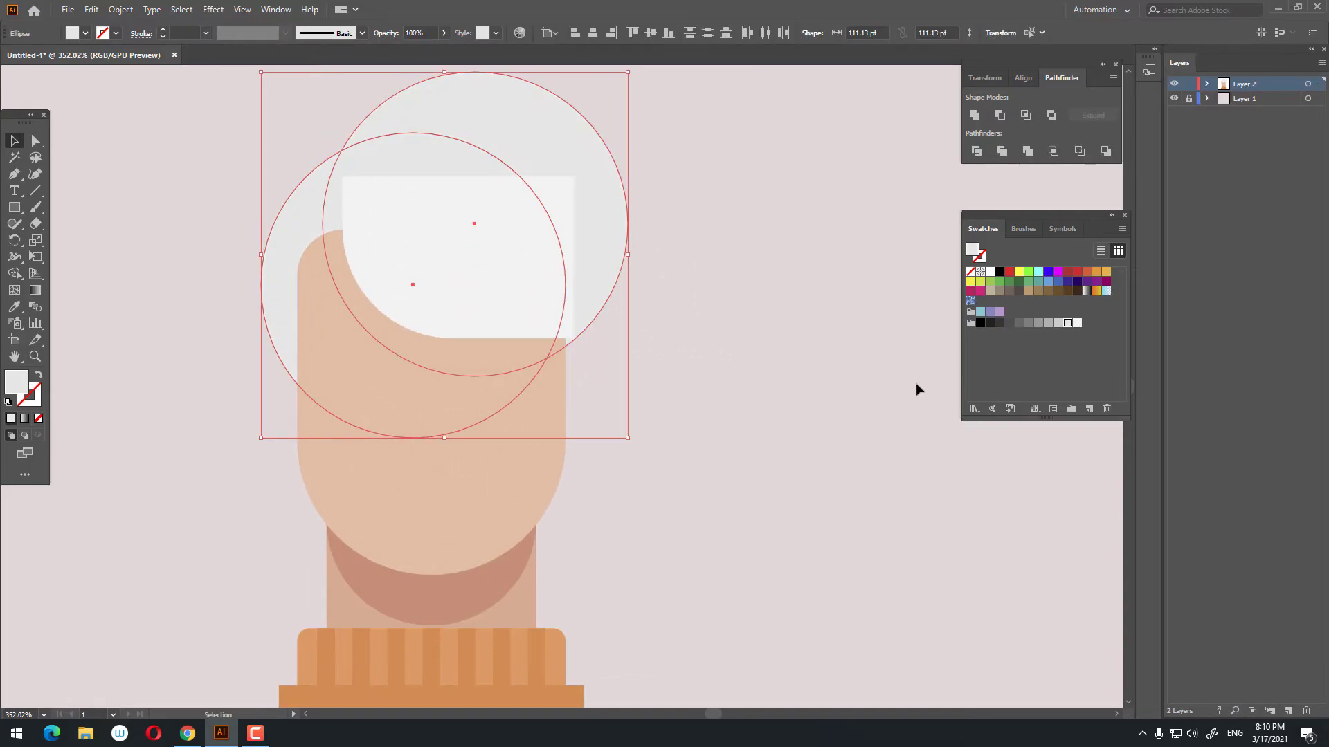
pyautogui.click(878, 384)
pyautogui.press('z')
pyautogui.moveTo(785, 377); pyautogui.dragTo(796, 408)
pyautogui.hotkey('ctrl', 'z')
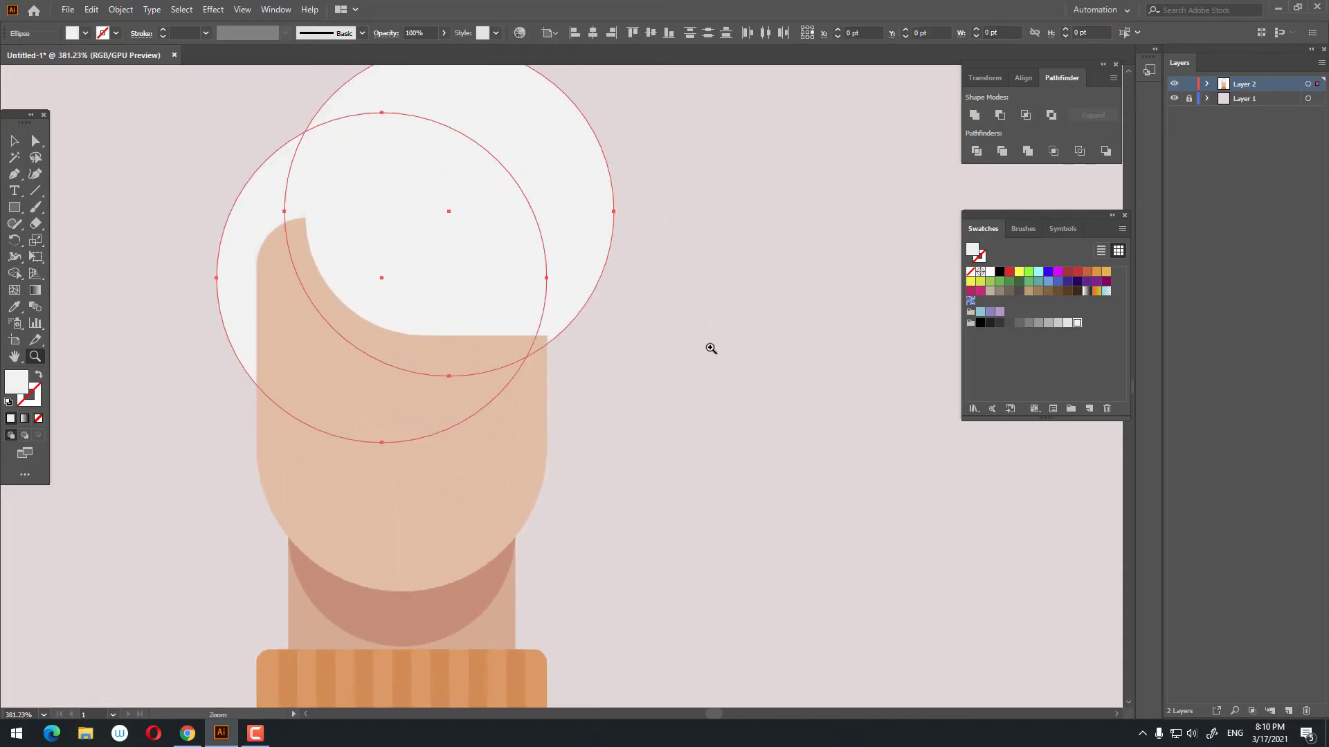
# Draw an eyebrow rectangle about 24.49 × 4.53 pt on the left half of the face and fill it with near-black.
pyautogui.moveTo(706, 352); pyautogui.dragTo(516, 322)
pyautogui.moveTo(311, 326); pyautogui.dragTo(410, 326)
pyautogui.click(13, 141)
pyautogui.click(62, 241)
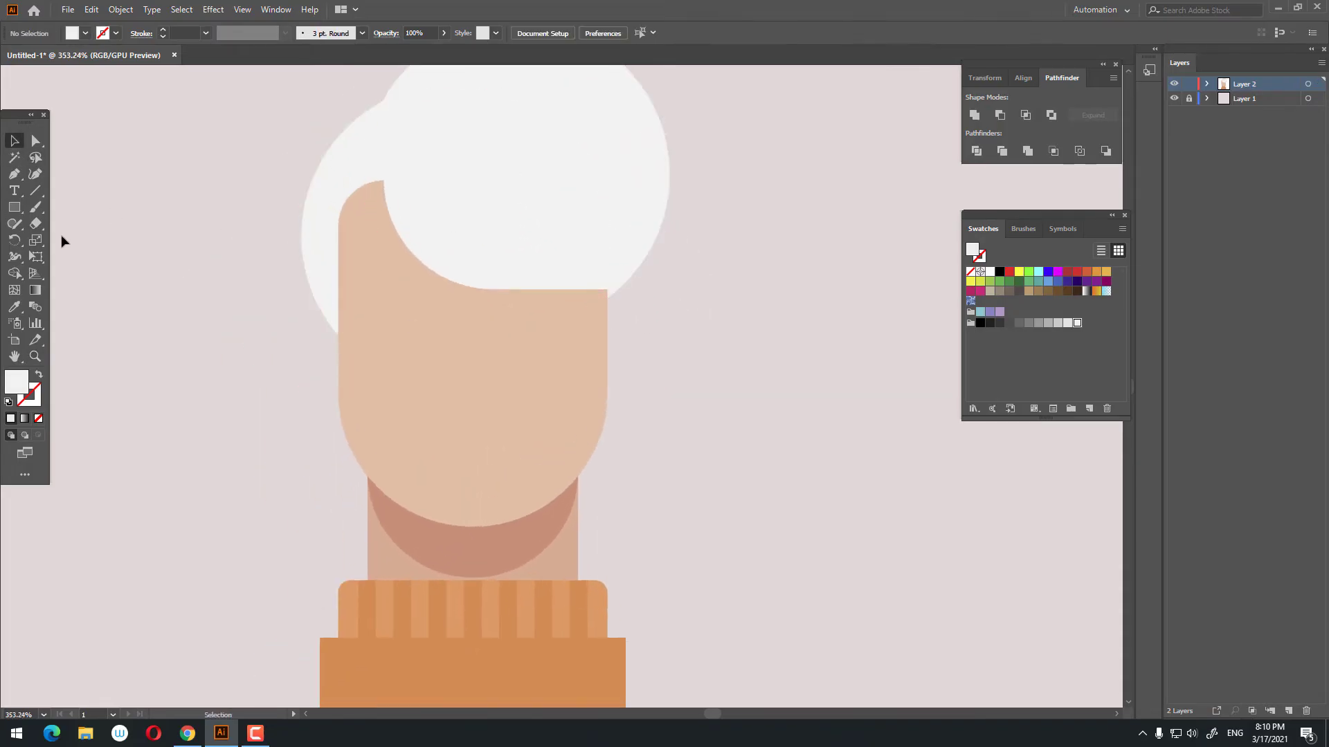
pyautogui.moveTo(461, 333); pyautogui.dragTo(462, 333)
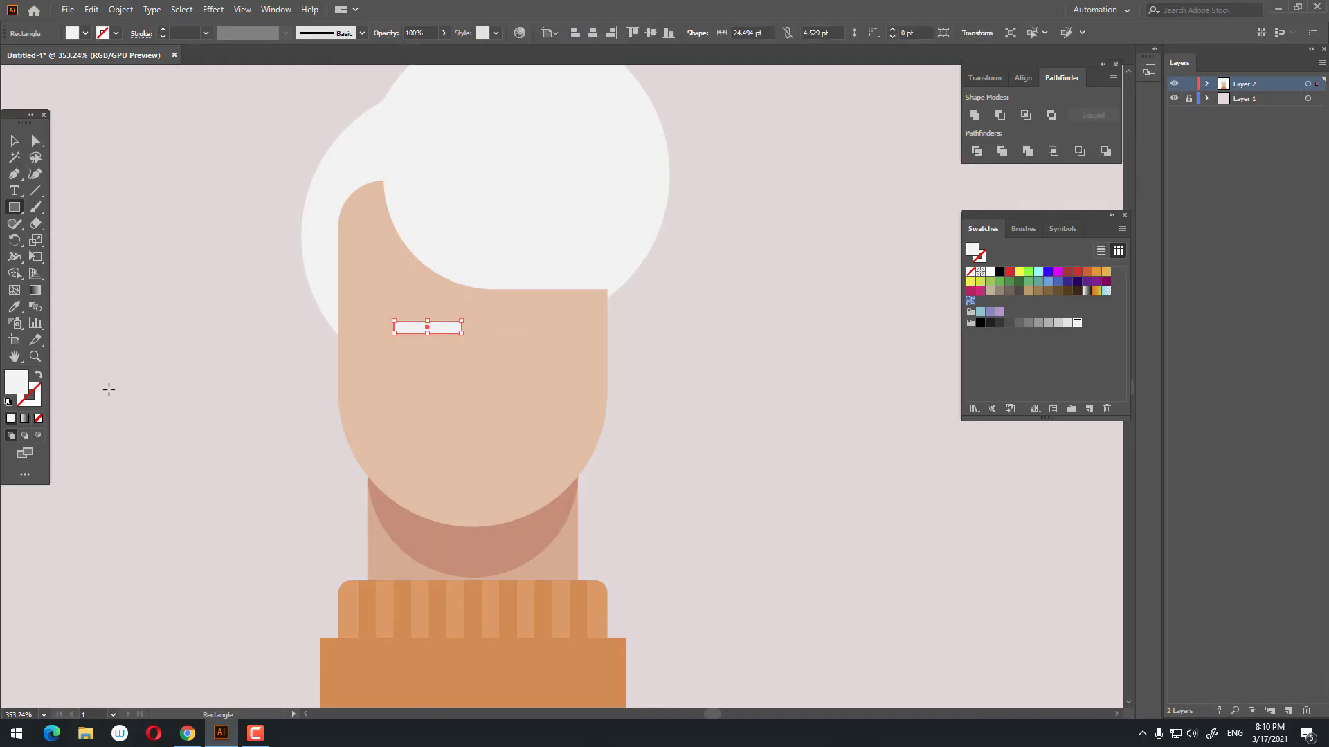
pyautogui.click(990, 323)
# Shorten the eyebrow rectangle to about 18.02 pt wide, keeping its left end in place.
pyautogui.press('z')
pyautogui.moveTo(701, 338); pyautogui.dragTo(747, 415)
pyautogui.click(15, 142)
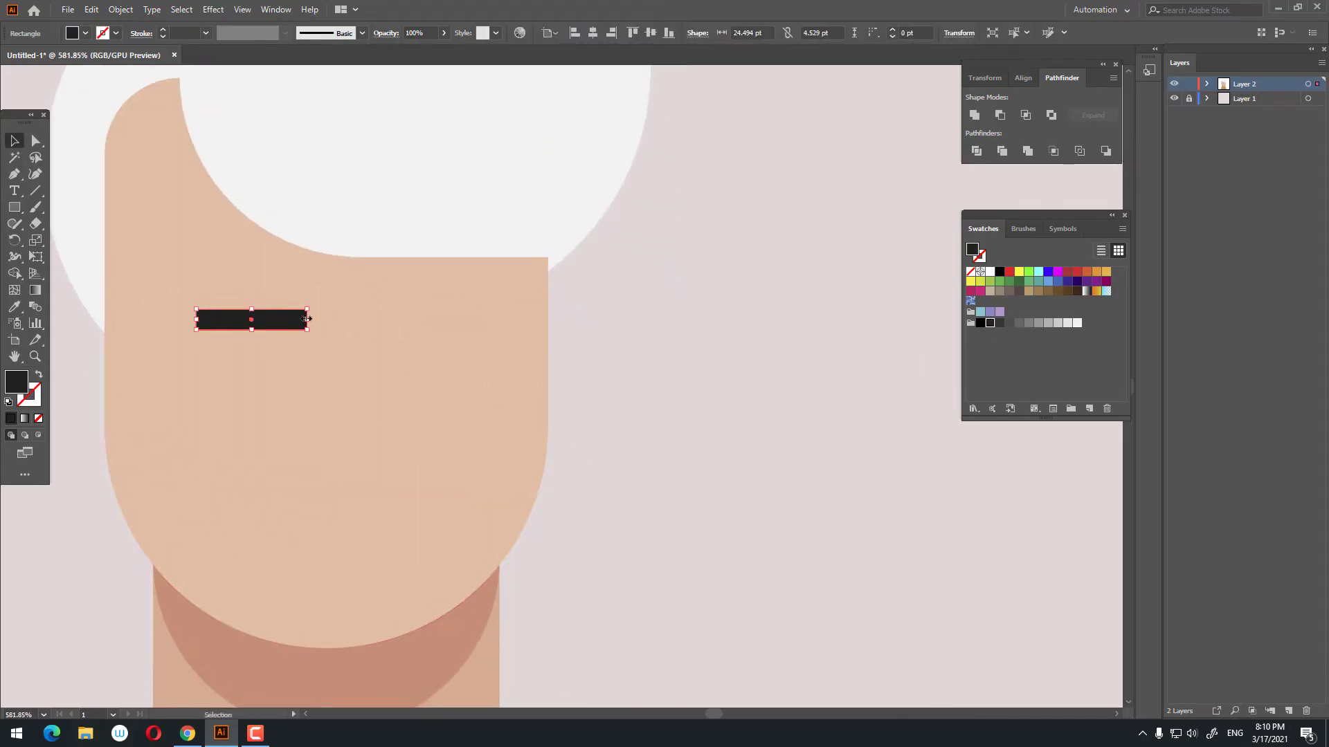
pyautogui.moveTo(305, 333); pyautogui.dragTo(279, 334)
pyautogui.hotkey('ctrl', 'shift', 'a')
pyautogui.click(213, 327)
# Draw a near-black circular eye about 7.06 pt in diameter centered just below the eyebrow.
pyautogui.press('z')
pyautogui.moveTo(155, 365); pyautogui.dragTo(295, 417)
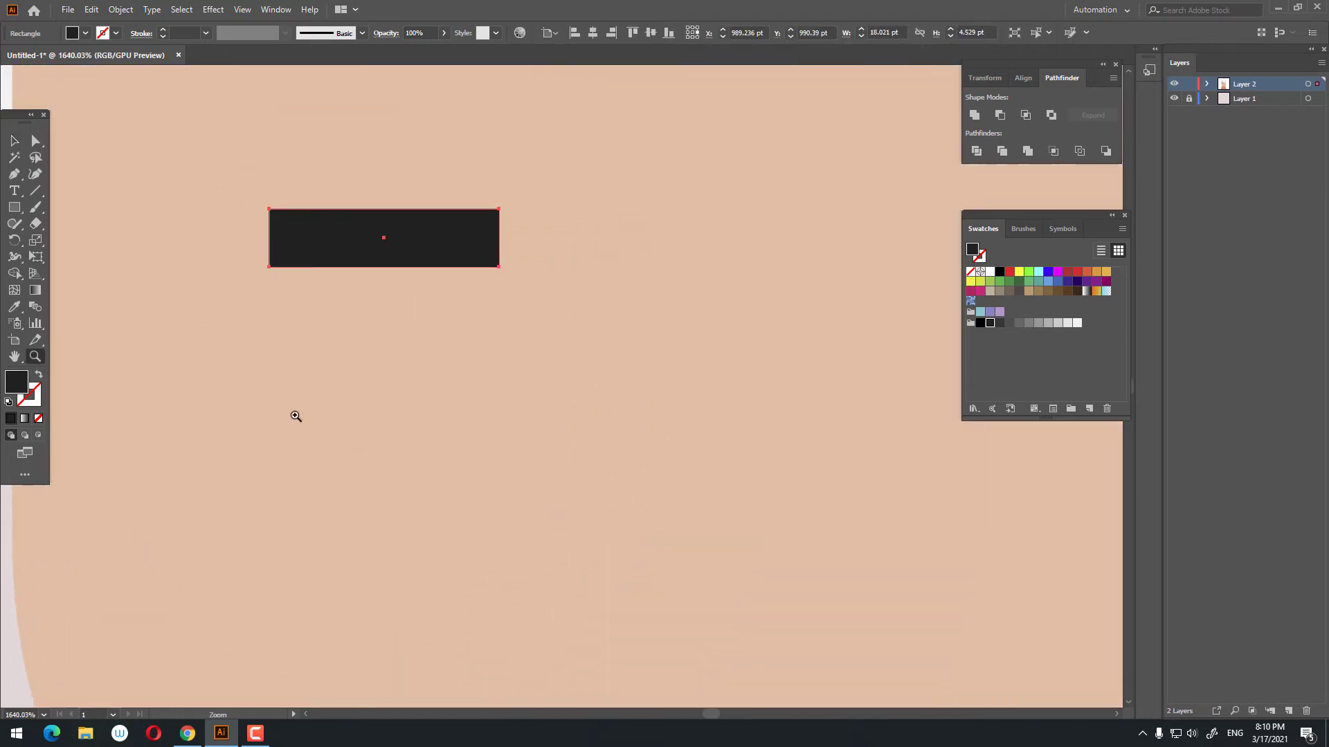
pyautogui.moveTo(14, 207); pyautogui.dragTo(76, 239)
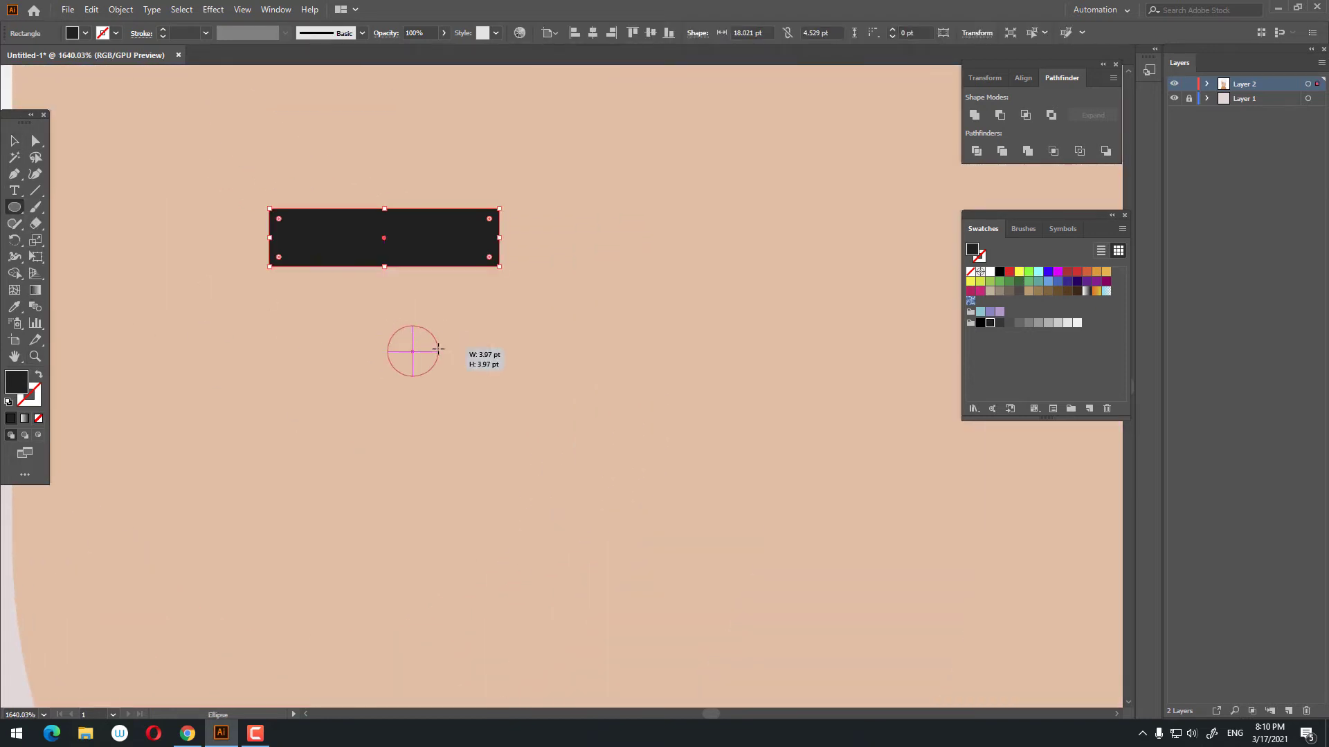
pyautogui.moveTo(401, 319)
pyautogui.mouseDown()
pyautogui.moveTo(444, 336)
pyautogui.moveTo(391, 342)
pyautogui.mouseUp()
pyautogui.press('z')
pyautogui.moveTo(522, 276); pyautogui.dragTo(188, 399)
pyautogui.click(530, 371)
pyautogui.click(21, 147)
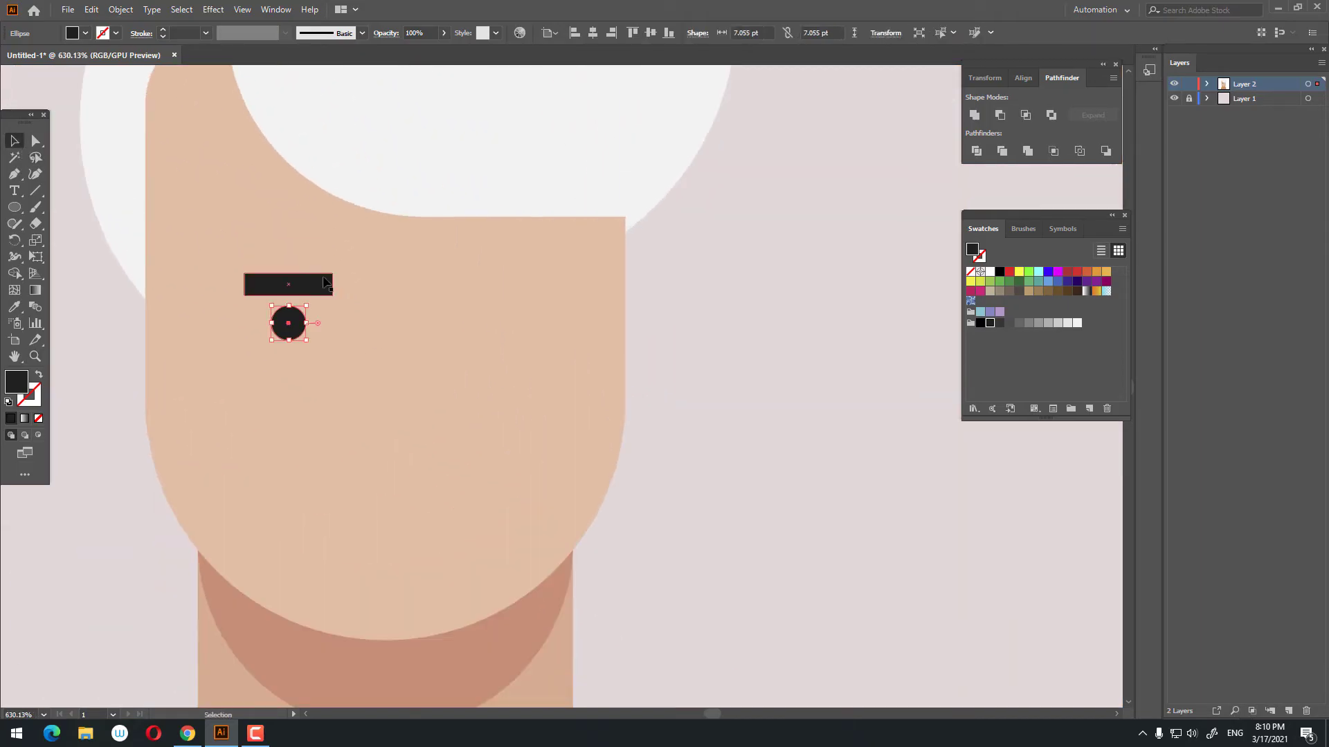
# Fill the eyebrow rectangle with the hair's light gray and raise its top edge to make it about 9.74 pt tall.
pyautogui.click(307, 281)
pyautogui.click(18, 306)
pyautogui.click(315, 161)
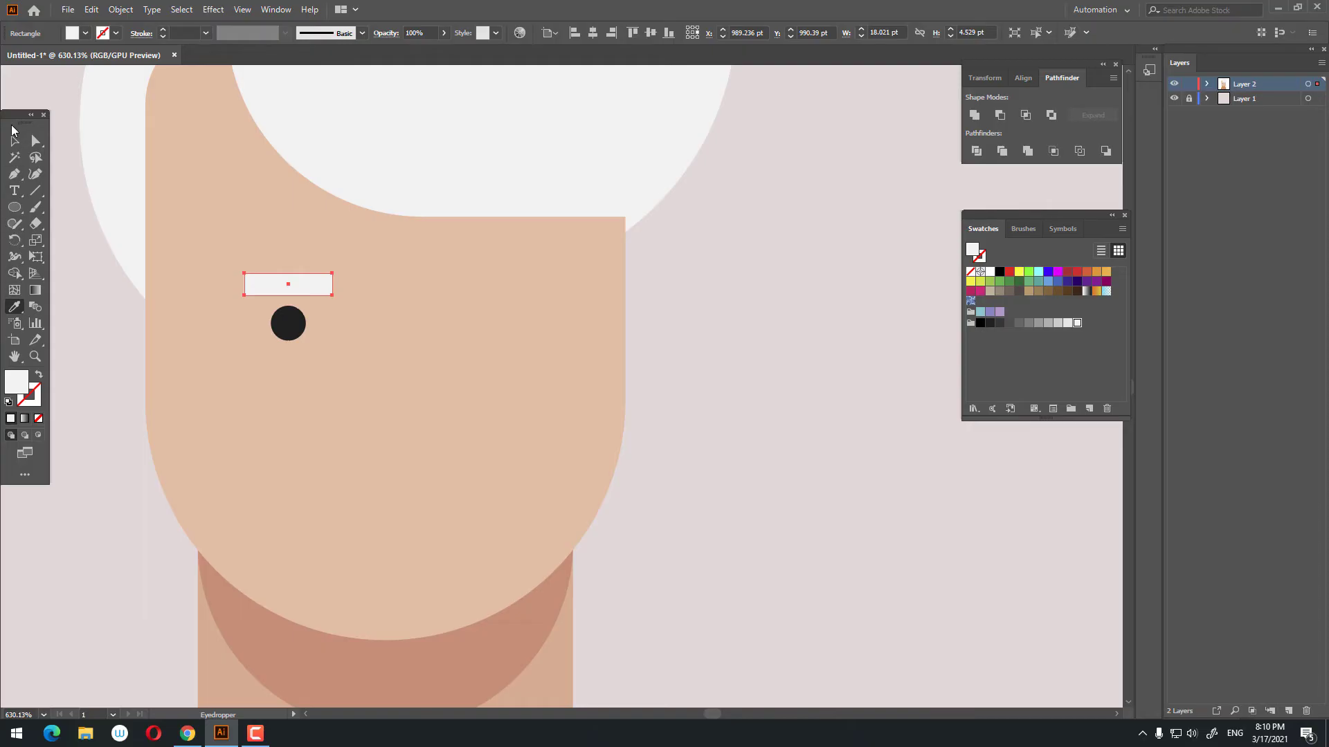
pyautogui.click(14, 139)
pyautogui.moveTo(290, 260); pyautogui.dragTo(290, 247)
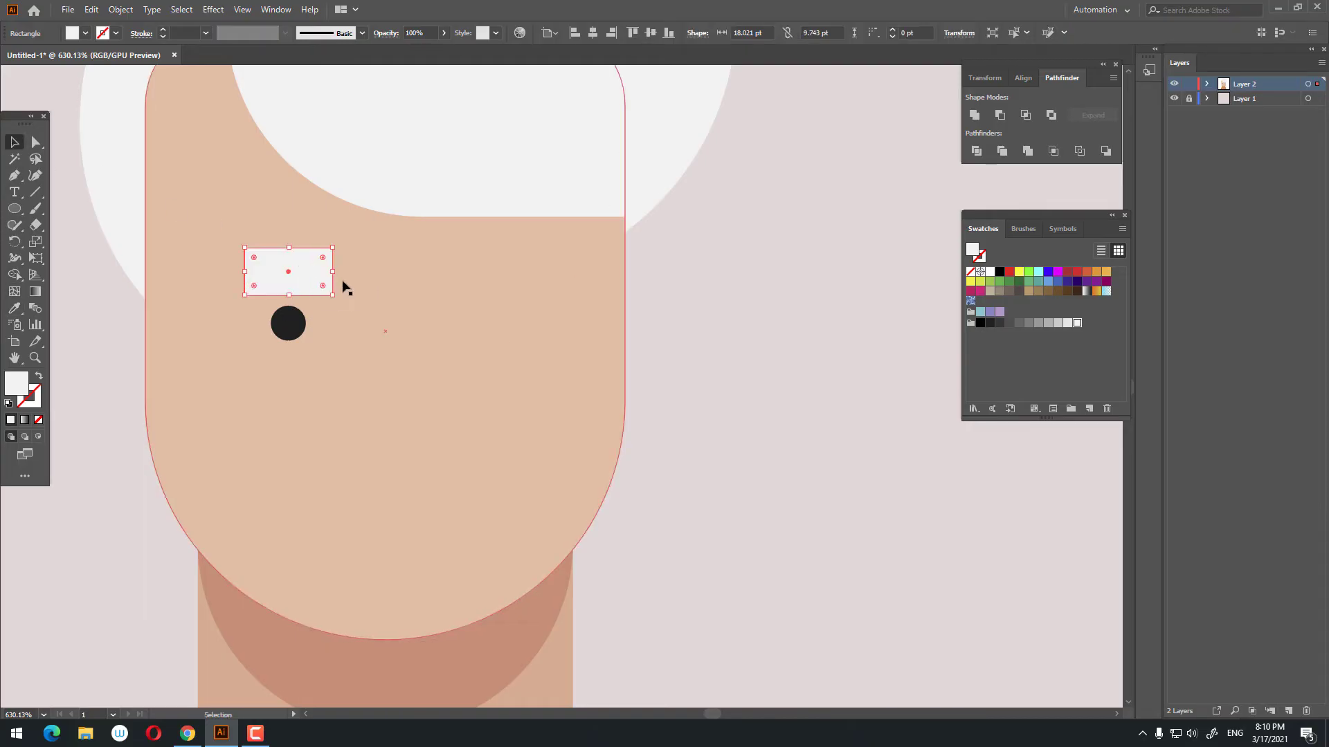
# Shift the eyebrow rectangle about 0.75 pt right and round its top-right and bottom-left corners into a leaf shape.
pyautogui.press('a')
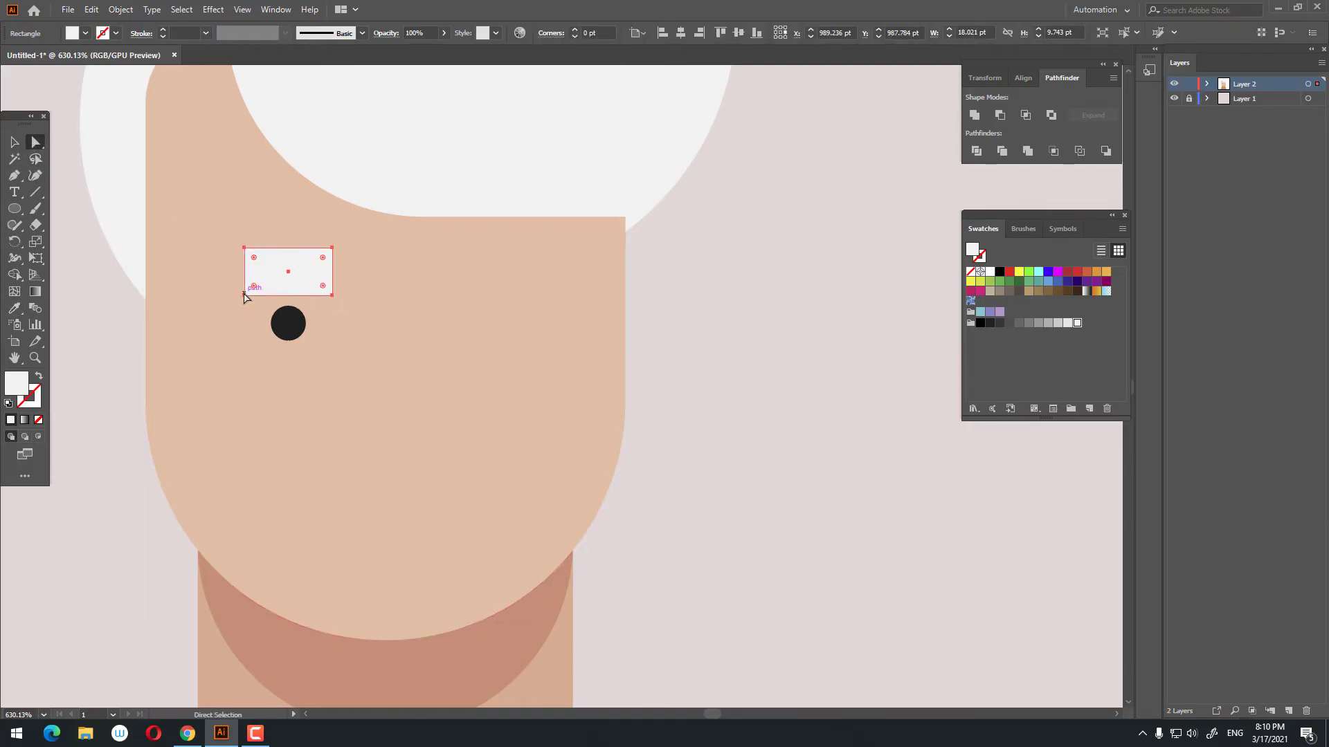
pyautogui.moveTo(244, 296); pyautogui.dragTo(248, 296)
pyautogui.keyDown('shift'); pyautogui.click(336, 248); pyautogui.keyUp('shift')
pyautogui.click(336, 248)
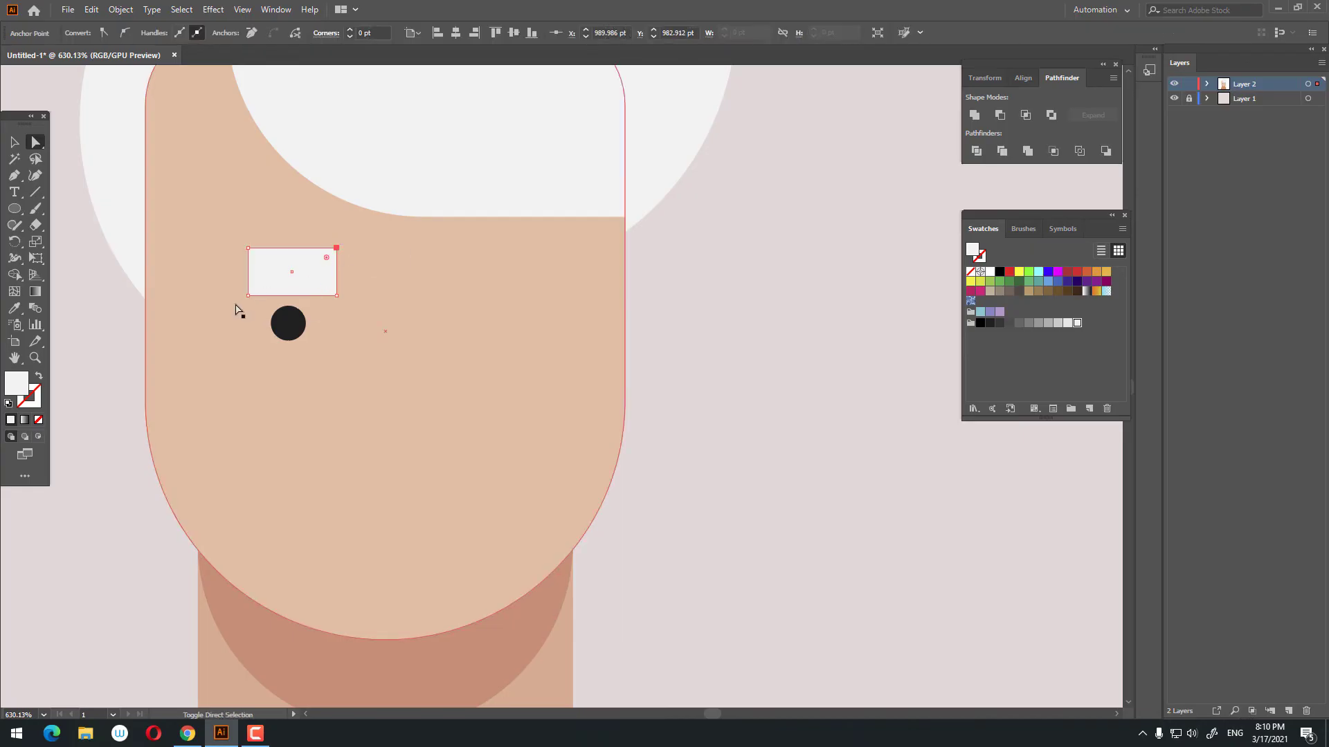
pyautogui.moveTo(297, 275); pyautogui.dragTo(298, 276)
# Try to reflect the rounded eyebrow shape.
pyautogui.press('z')
pyautogui.moveTo(416, 291); pyautogui.dragTo(389, 384)
pyautogui.press('v')
pyautogui.rightClick(333, 294)
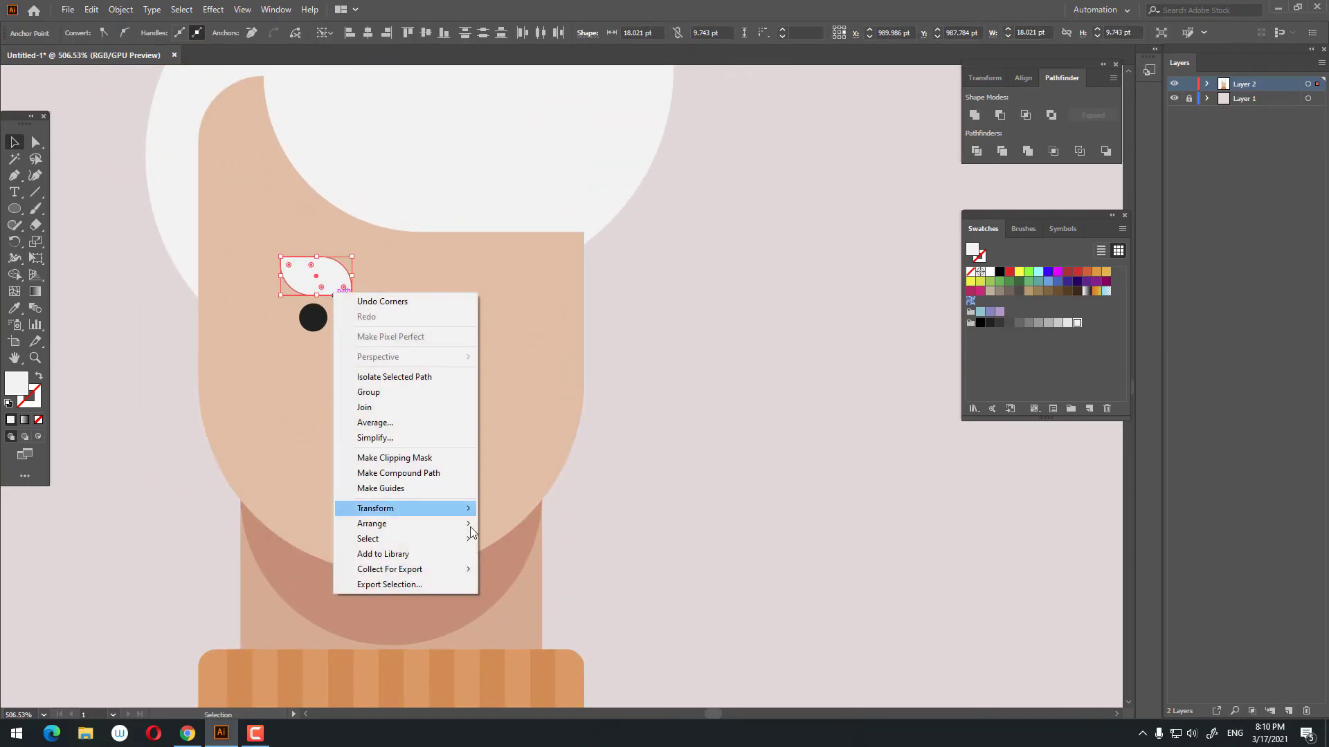
pyautogui.moveTo(443, 507)
pyautogui.click(554, 557)
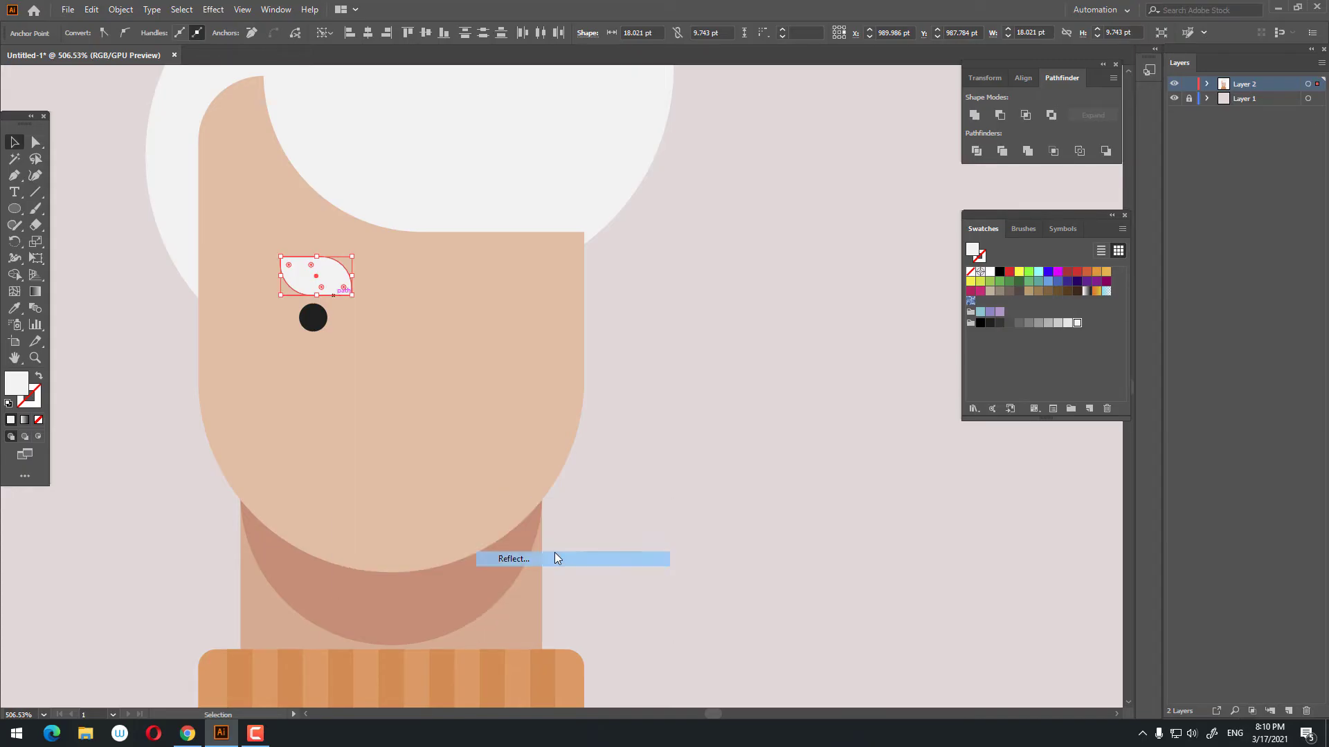
pyautogui.press('Return')
pyautogui.click(685, 478)
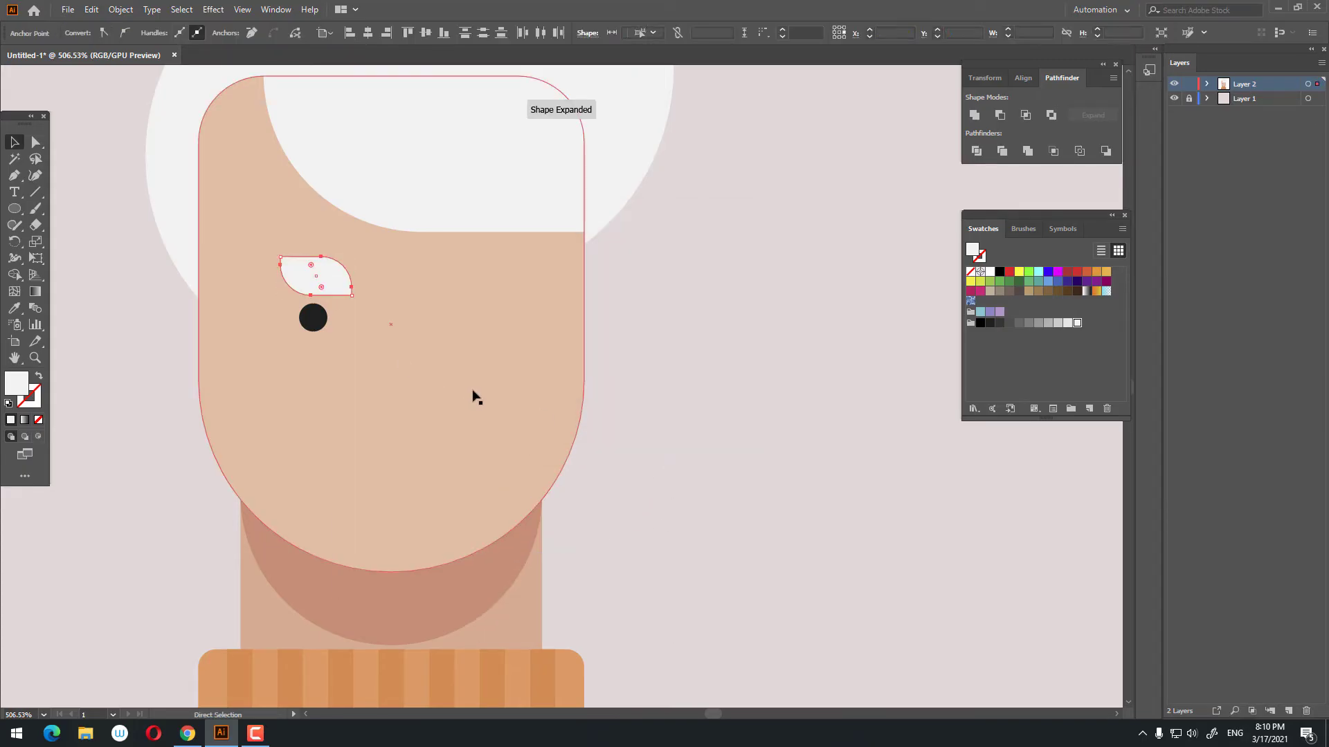
# Reflect the leaf-shaped eyebrow across the vertical axis and deselect it.
pyautogui.rightClick(326, 280)
pyautogui.moveTo(425, 497)
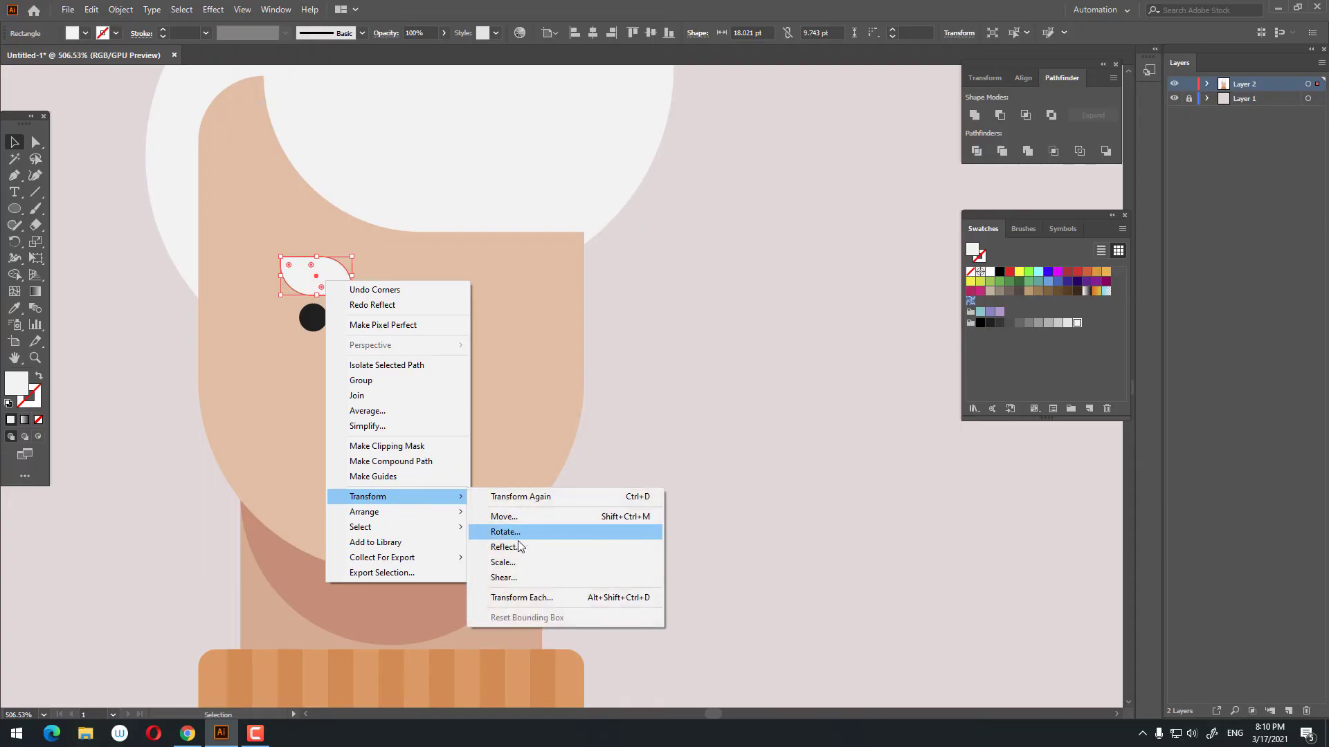
pyautogui.click(514, 547)
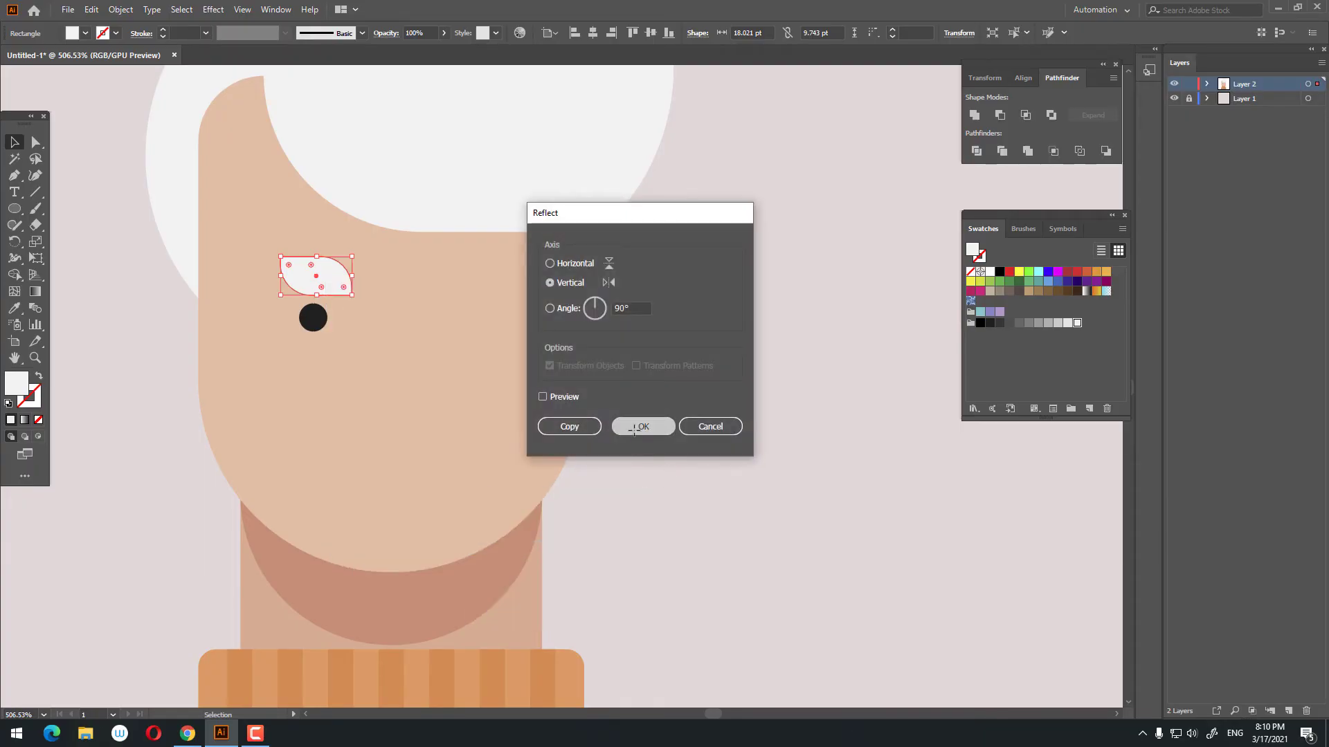
pyautogui.click(634, 427)
pyautogui.click(478, 403)
pyautogui.click(307, 286)
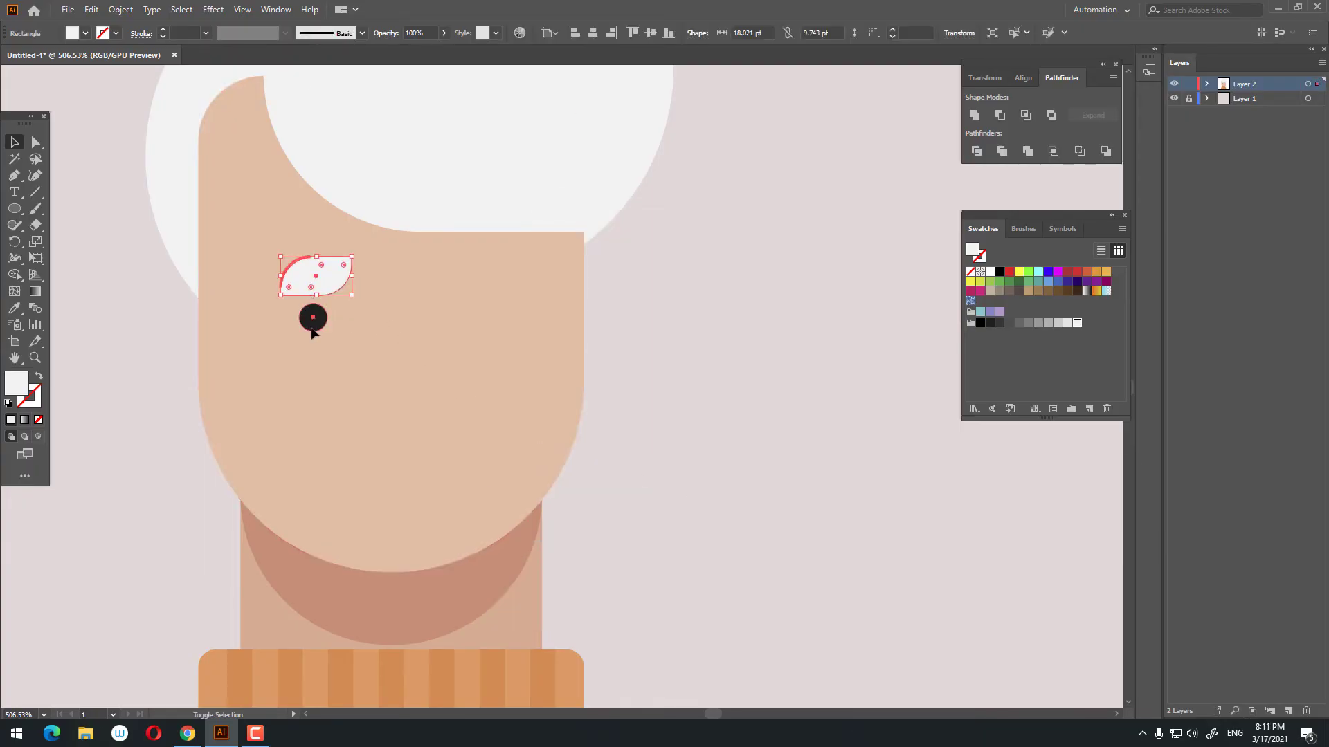
pyautogui.keyDown('shift'); pyautogui.click(312, 328); pyautogui.keyUp('shift')
pyautogui.click(661, 391)
# Draw a rectangle about 16.8 × 5.67 pt from the eyebrow's bottom-left corner, covering the upper half of the eye.
pyautogui.press('space')
pyautogui.moveTo(395, 287); pyautogui.dragTo(389, 358)
pyautogui.press('z')
pyautogui.moveTo(254, 364); pyautogui.dragTo(505, 495)
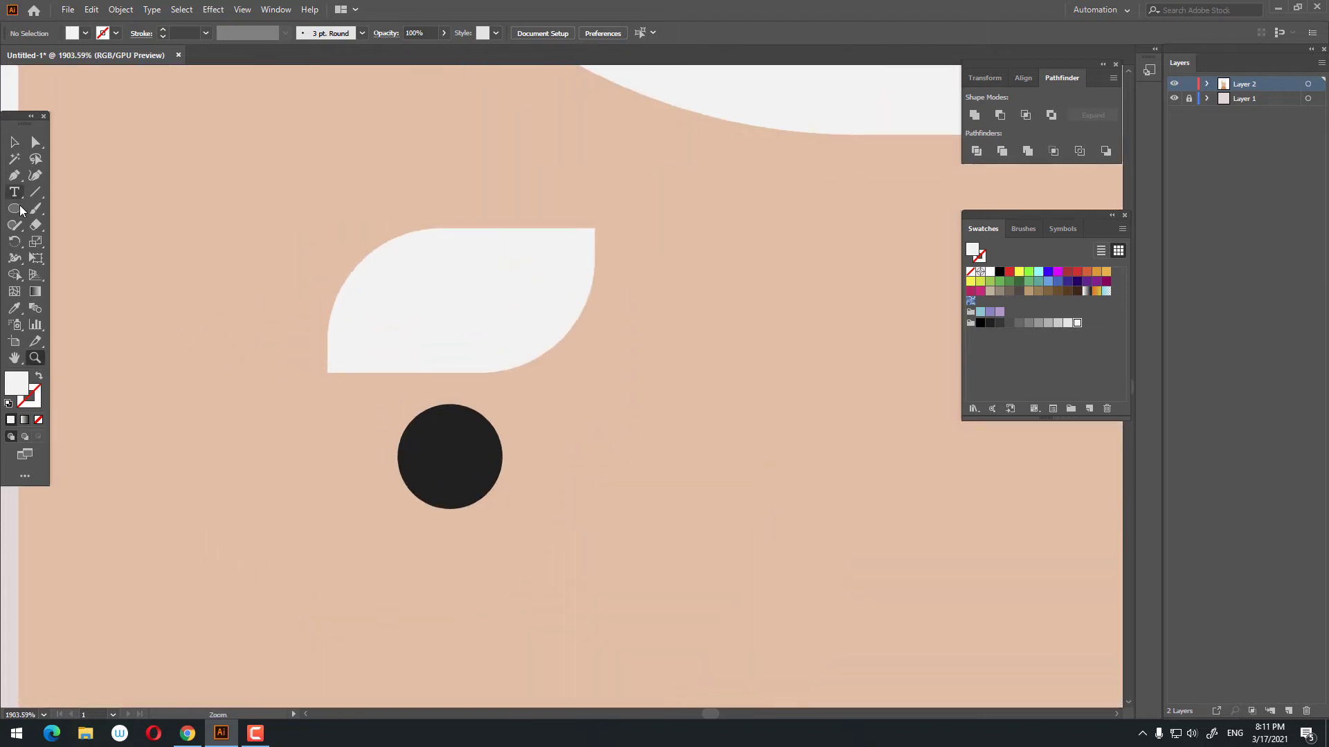
pyautogui.rightClick(19, 222)
pyautogui.rightClick(19, 211)
pyautogui.click(69, 209)
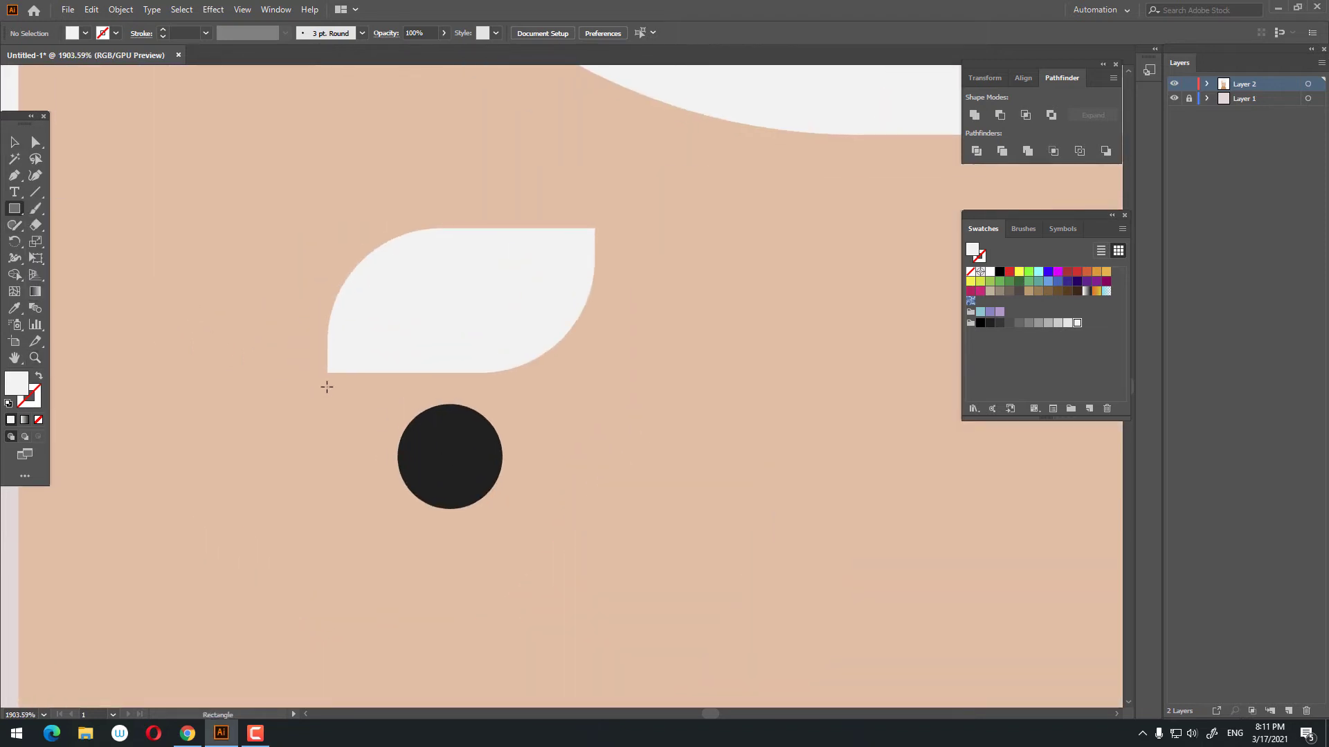
pyautogui.moveTo(328, 373); pyautogui.dragTo(576, 458)
# Fill the rectangle under the eyebrow with the neck's darker skin color using the Eyedropper.
pyautogui.press('z')
pyautogui.moveTo(570, 420); pyautogui.dragTo(181, 409)
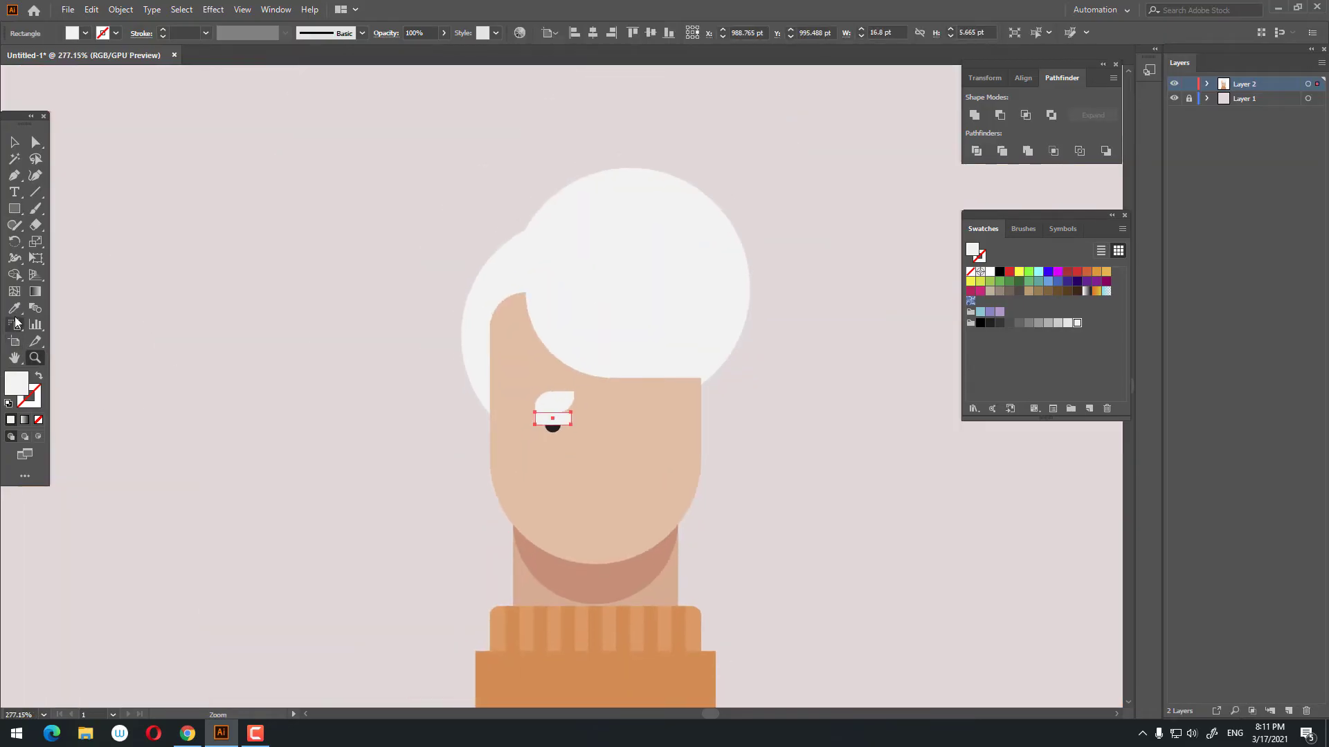
pyautogui.click(677, 588)
pyautogui.press('z')
pyautogui.moveTo(577, 434); pyautogui.dragTo(881, 563)
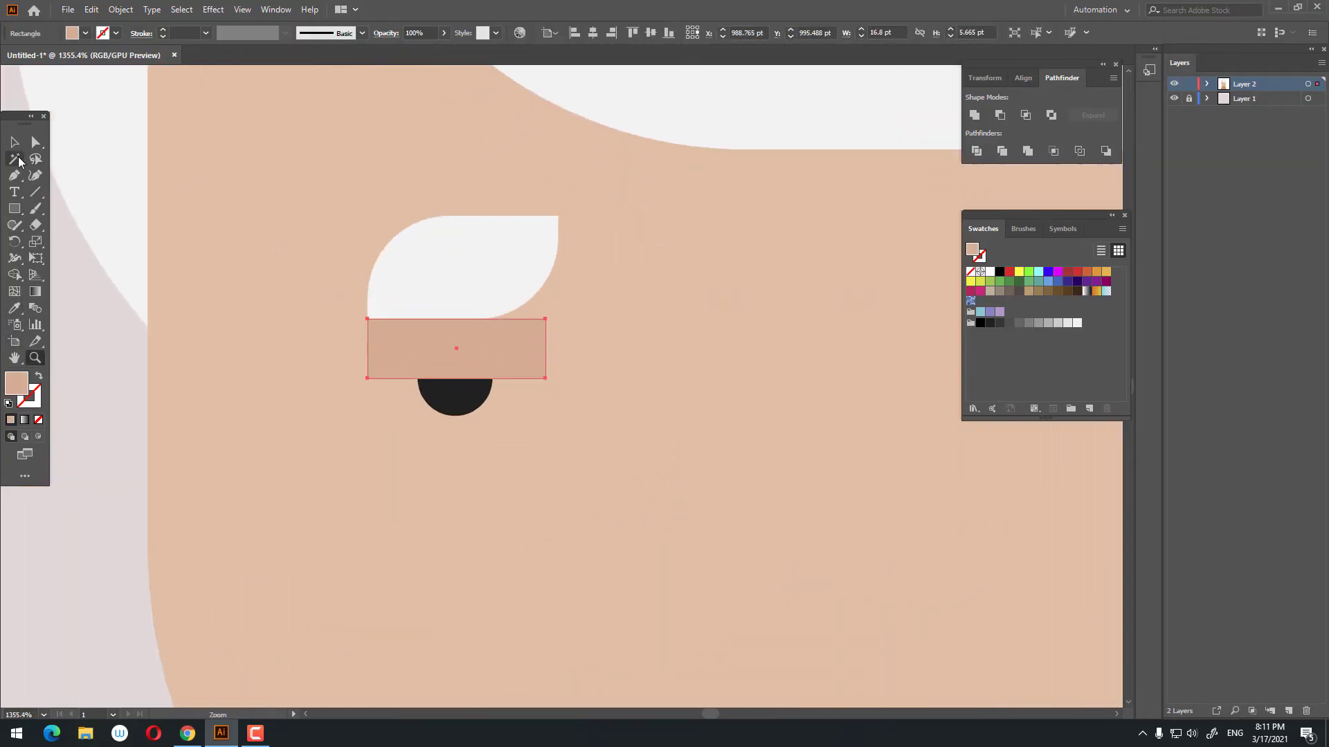
# Bring the near-black eye circle to the front, above the skin-colored shadow rectangle.
pyautogui.click(15, 142)
pyautogui.keyDown('shift'); pyautogui.click(448, 405); pyautogui.keyUp('shift')
pyautogui.rightClick(448, 404)
pyautogui.moveTo(541, 637)
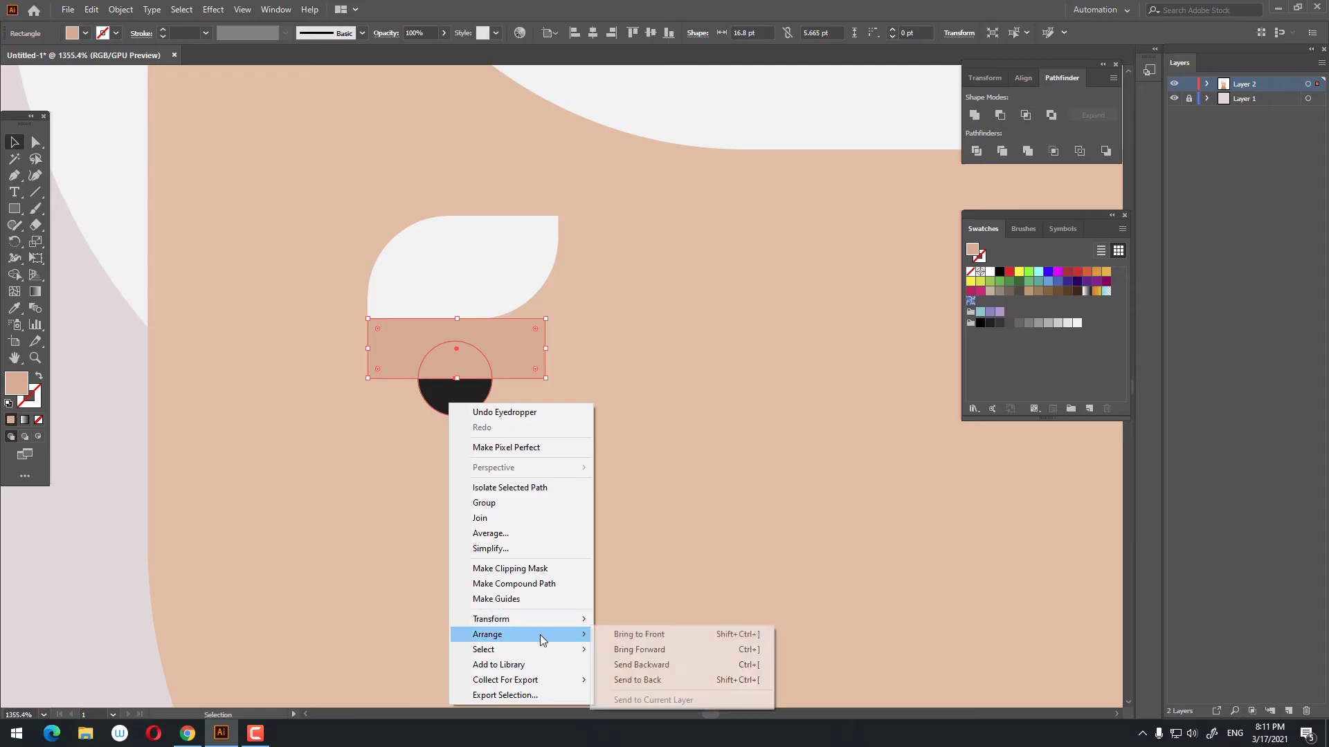
pyautogui.click(640, 635)
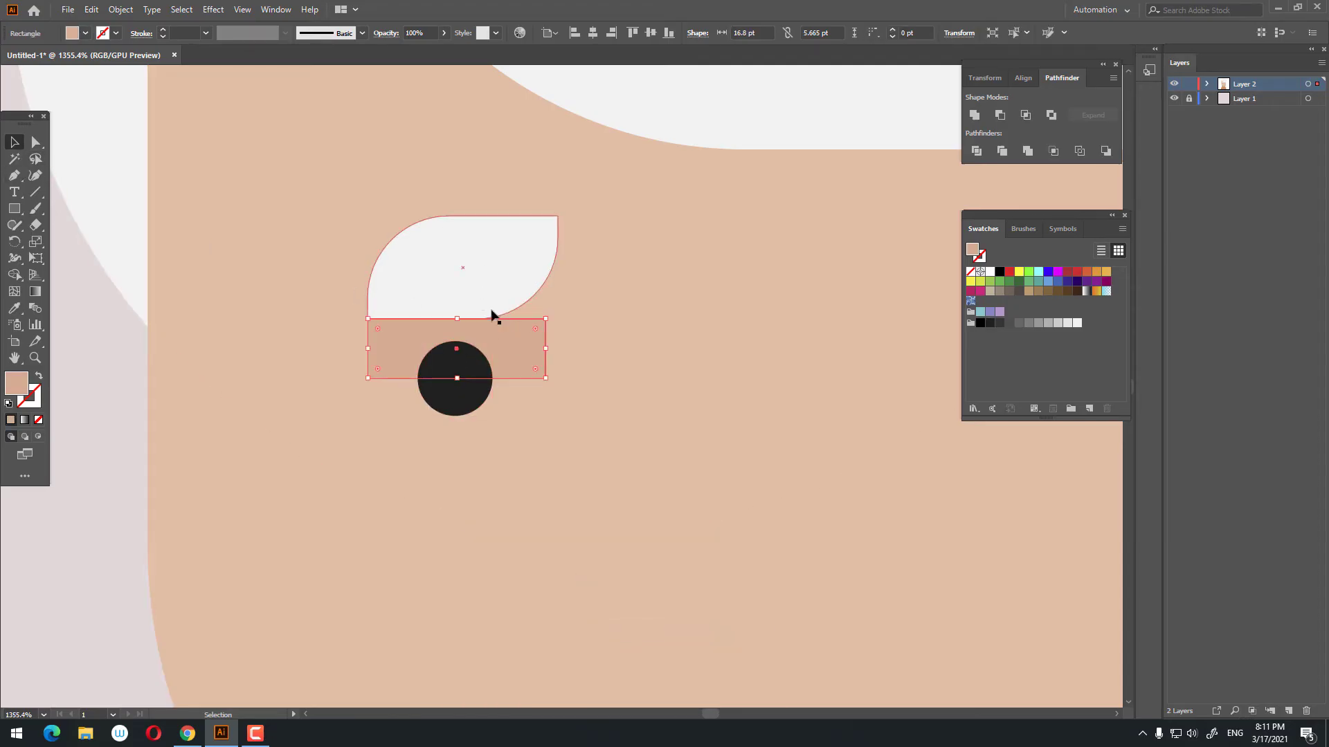
# Stretch the shadow rectangle to the eyebrow's top and right edges, about 18.01 × 15.41 pt, and send it backward behind the eyebrow.
pyautogui.moveTo(457, 320); pyautogui.dragTo(551, 217)
pyautogui.moveTo(546, 297); pyautogui.dragTo(558, 297)
pyautogui.rightClick(539, 292)
pyautogui.moveTo(653, 509)
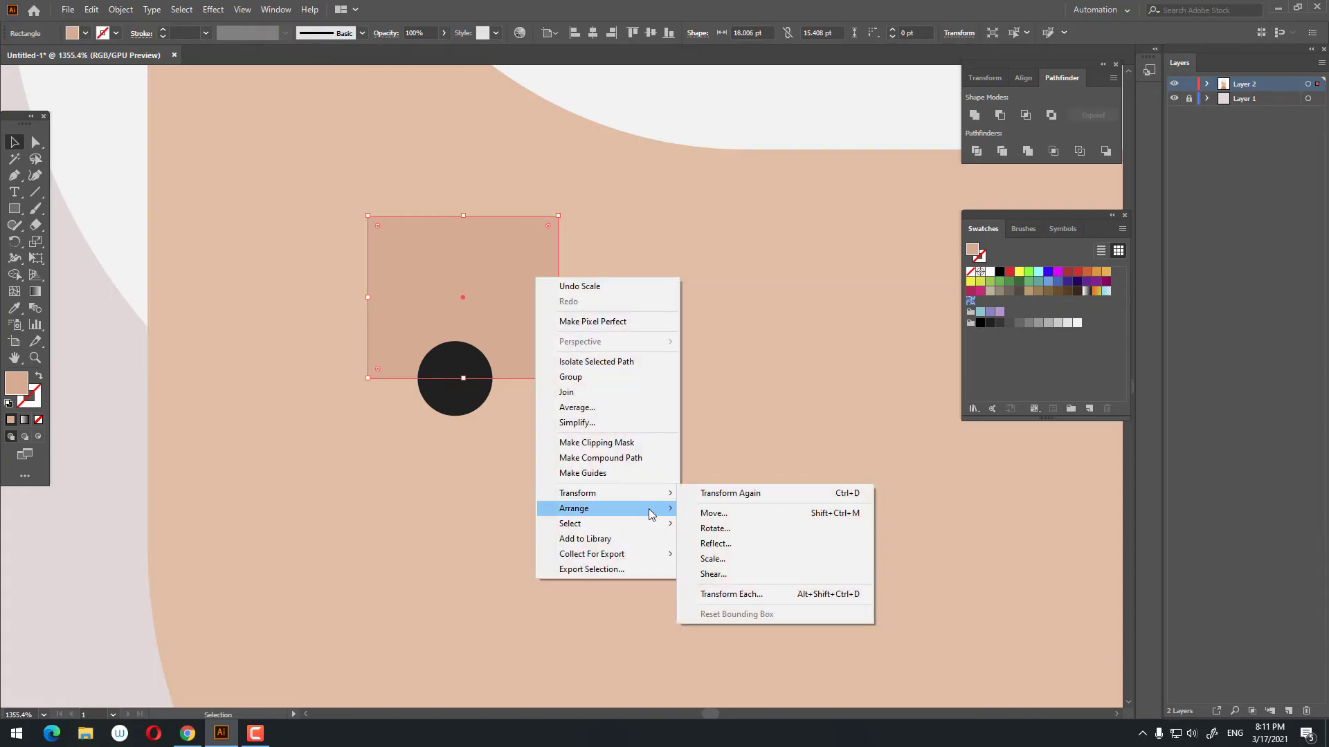
pyautogui.click(756, 553)
pyautogui.hotkey('ctrl', 'z')
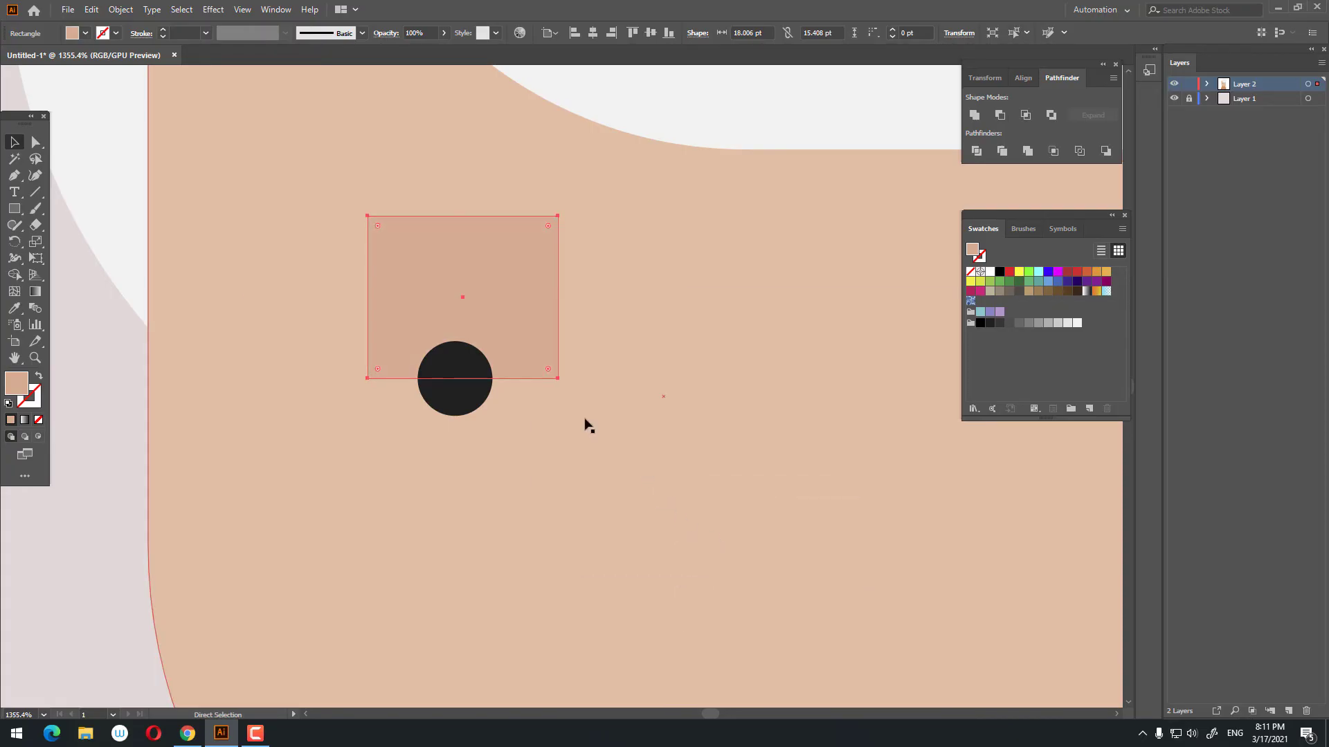
pyautogui.rightClick(528, 340)
pyautogui.moveTo(652, 569)
pyautogui.click(733, 599)
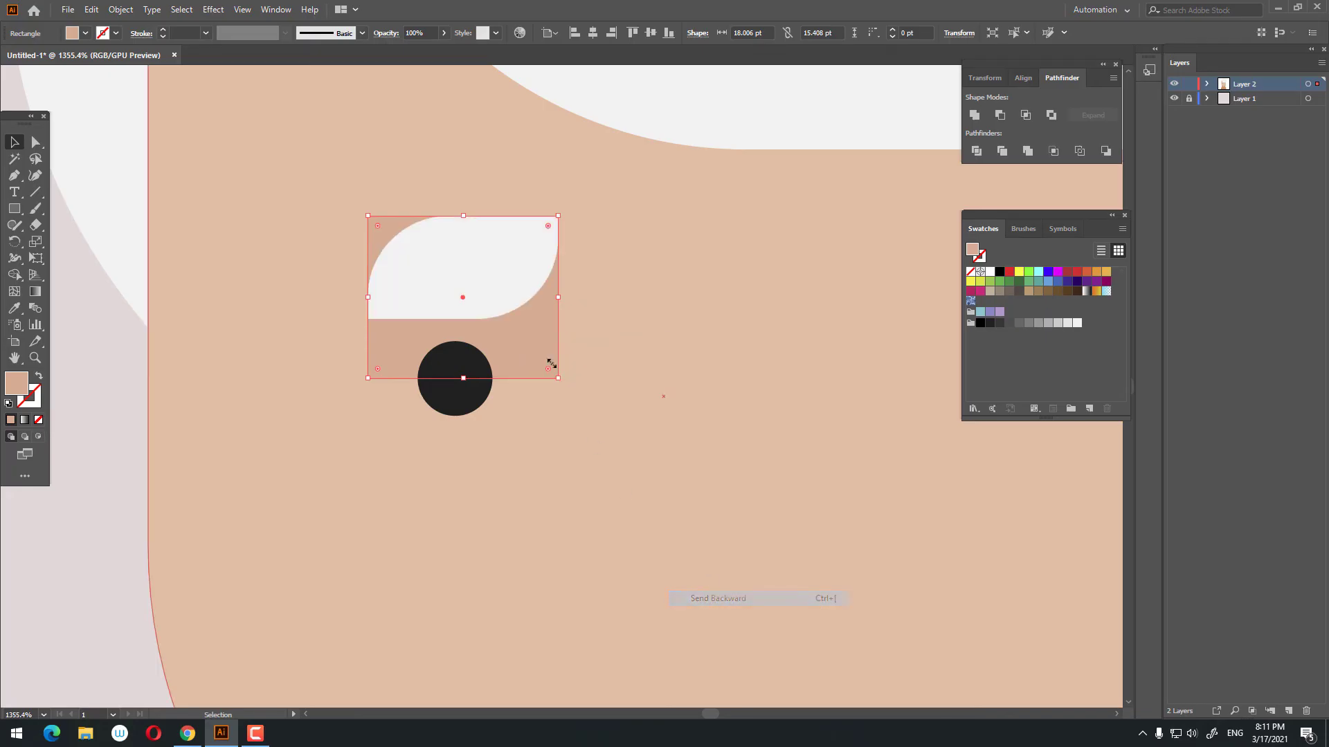
# Round the shadow rectangle's top-left corner to the maximum so it stays hidden behind the eyebrow's curve.
pyautogui.press('z')
pyautogui.moveTo(475, 242); pyautogui.dragTo(564, 305)
pyautogui.press('a')
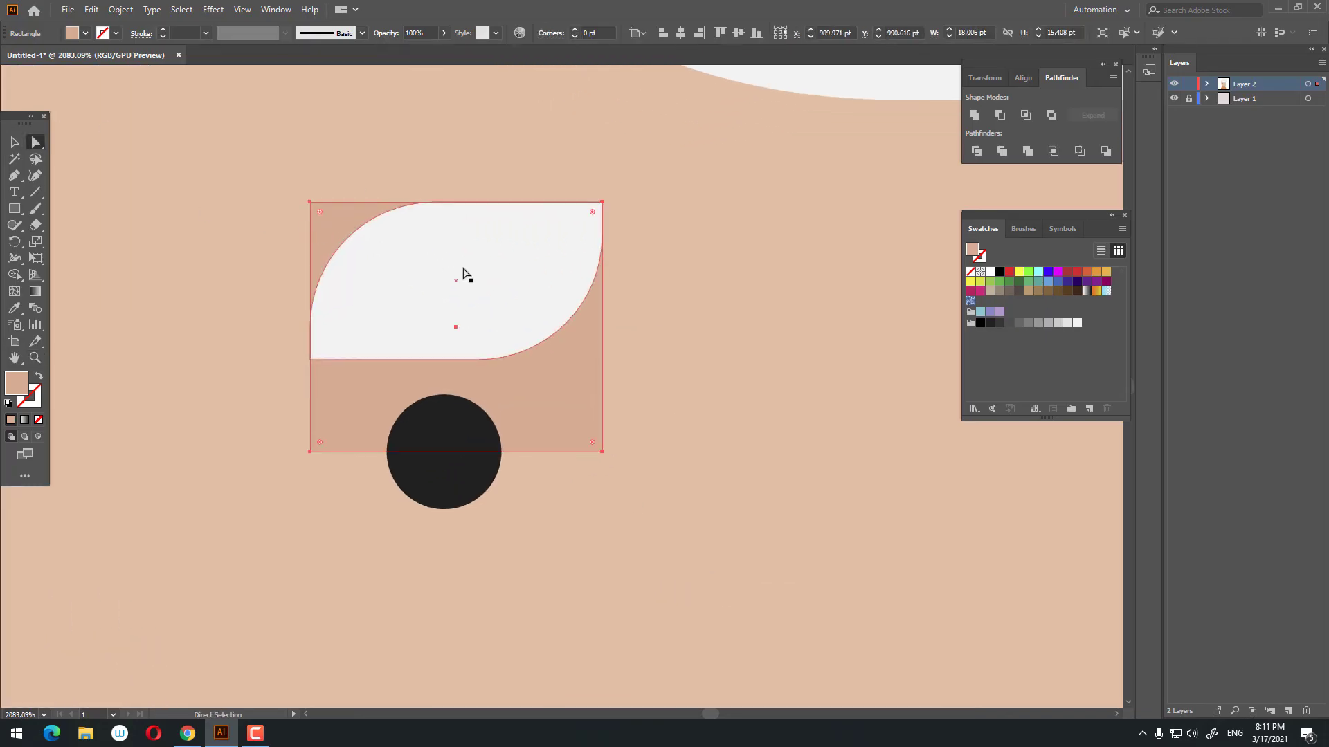
pyautogui.click(310, 203)
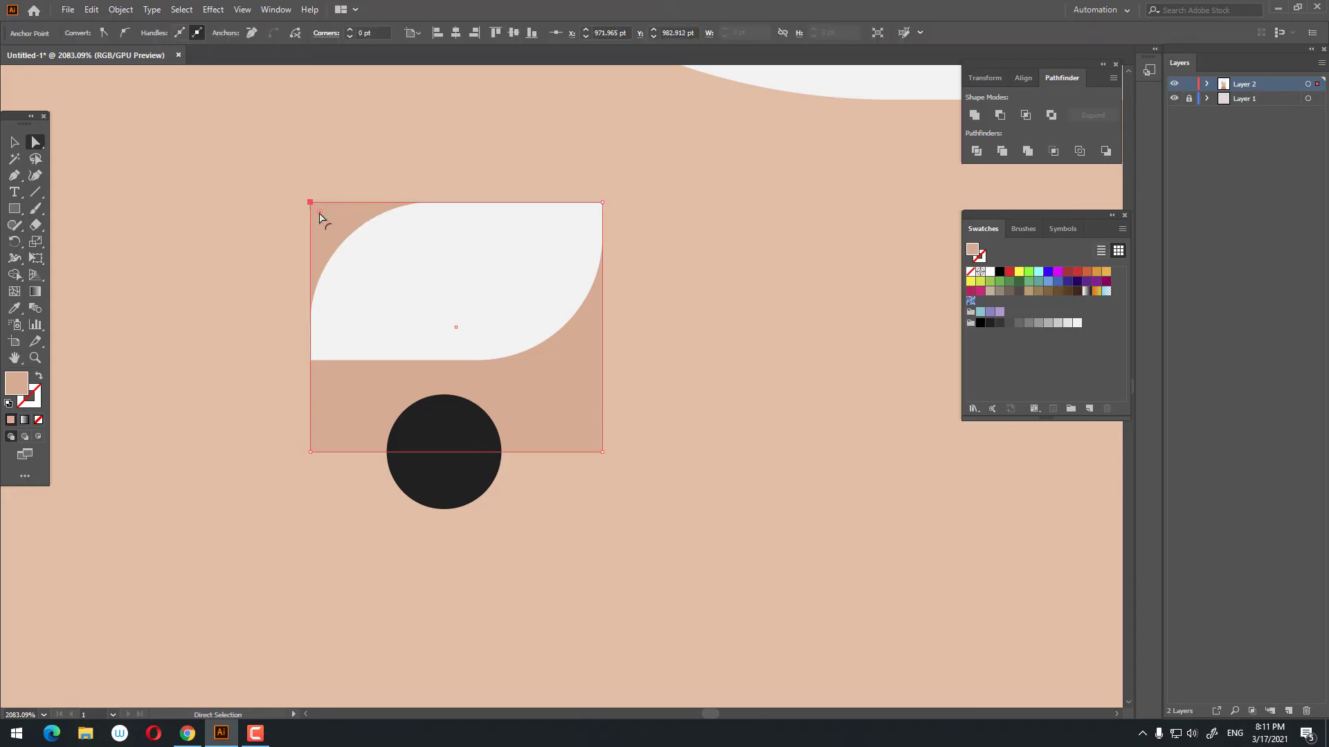
pyautogui.moveTo(320, 213); pyautogui.dragTo(467, 380)
pyautogui.press('z')
pyautogui.moveTo(466, 269); pyautogui.dragTo(454, 341)
# Raise the shadow shape's bottom edge to shorten it to about 13.54 pt tall.
pyautogui.click(15, 143)
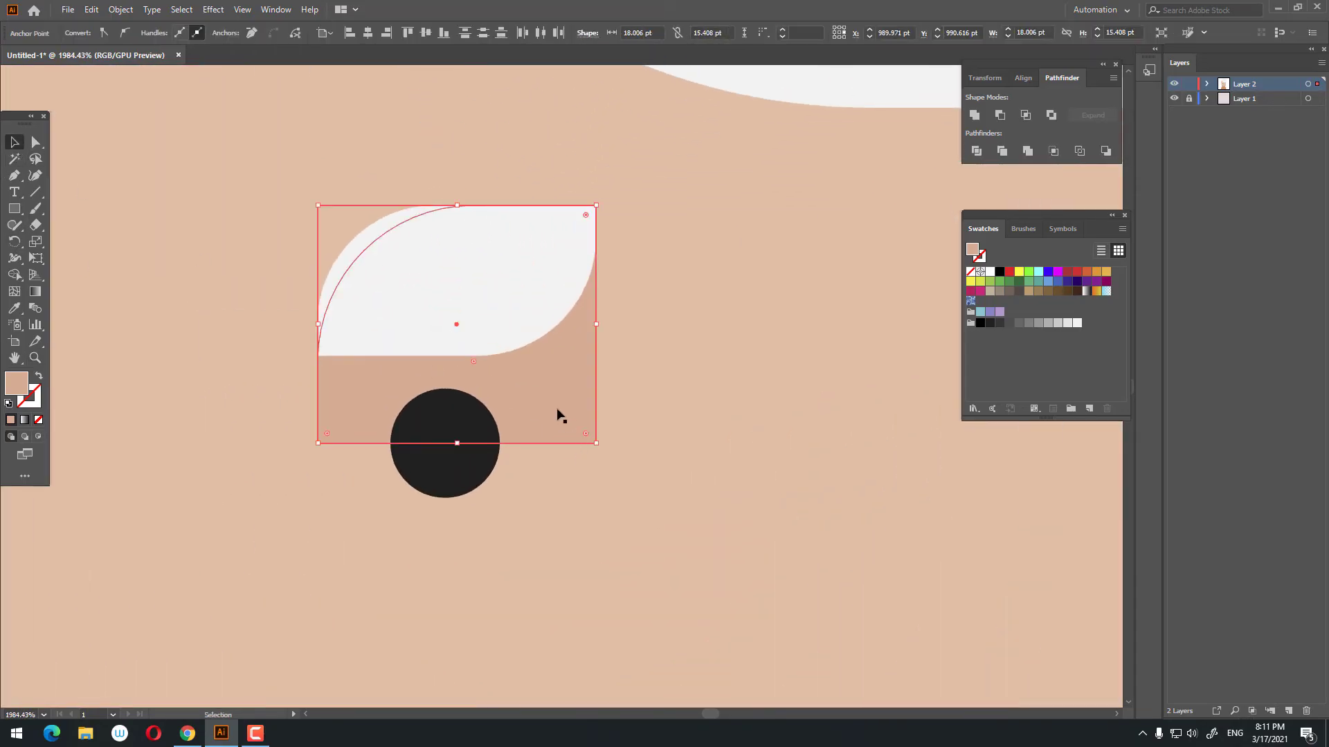
pyautogui.moveTo(458, 444); pyautogui.dragTo(330, 425)
pyautogui.press('z')
pyautogui.click(13, 144)
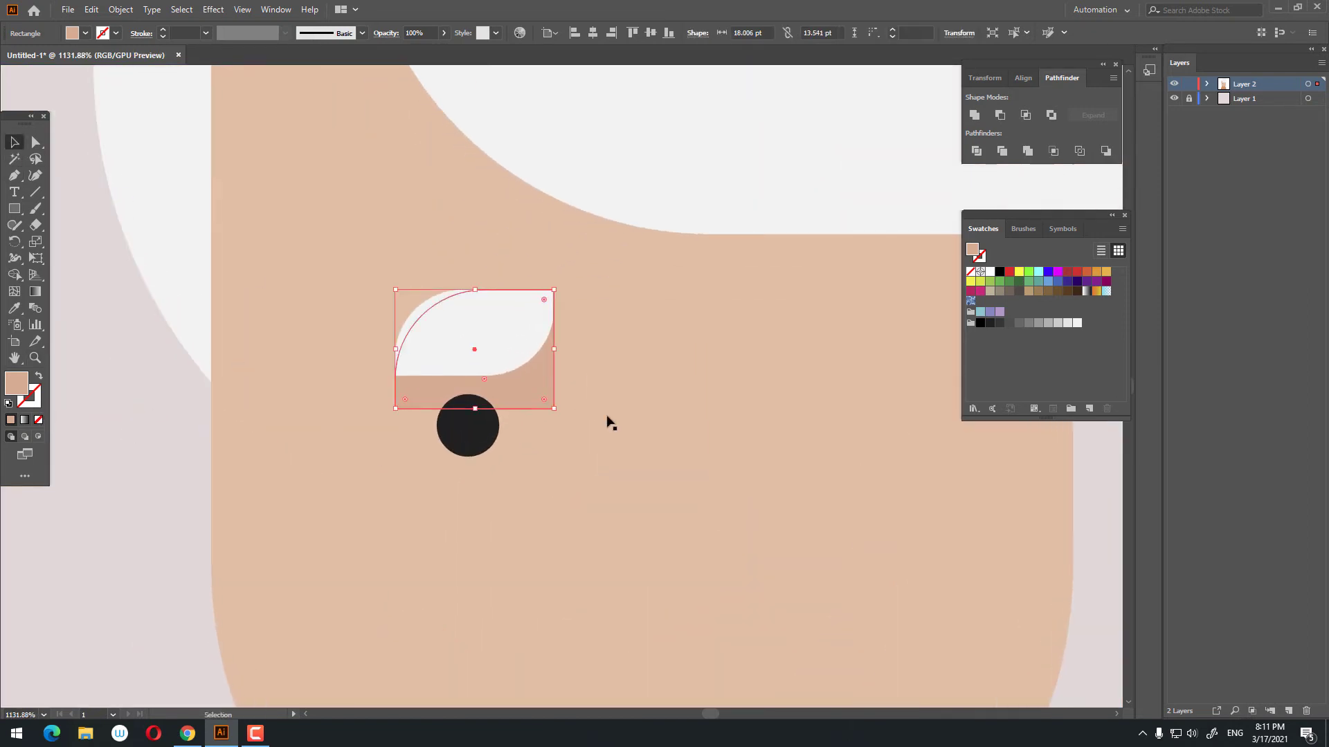
pyautogui.keyDown('shift'); pyautogui.click(525, 355); pyautogui.keyUp('shift')
pyautogui.keyDown('shift'); pyautogui.click(488, 415); pyautogui.keyUp('shift')
pyautogui.rightClick(538, 351)
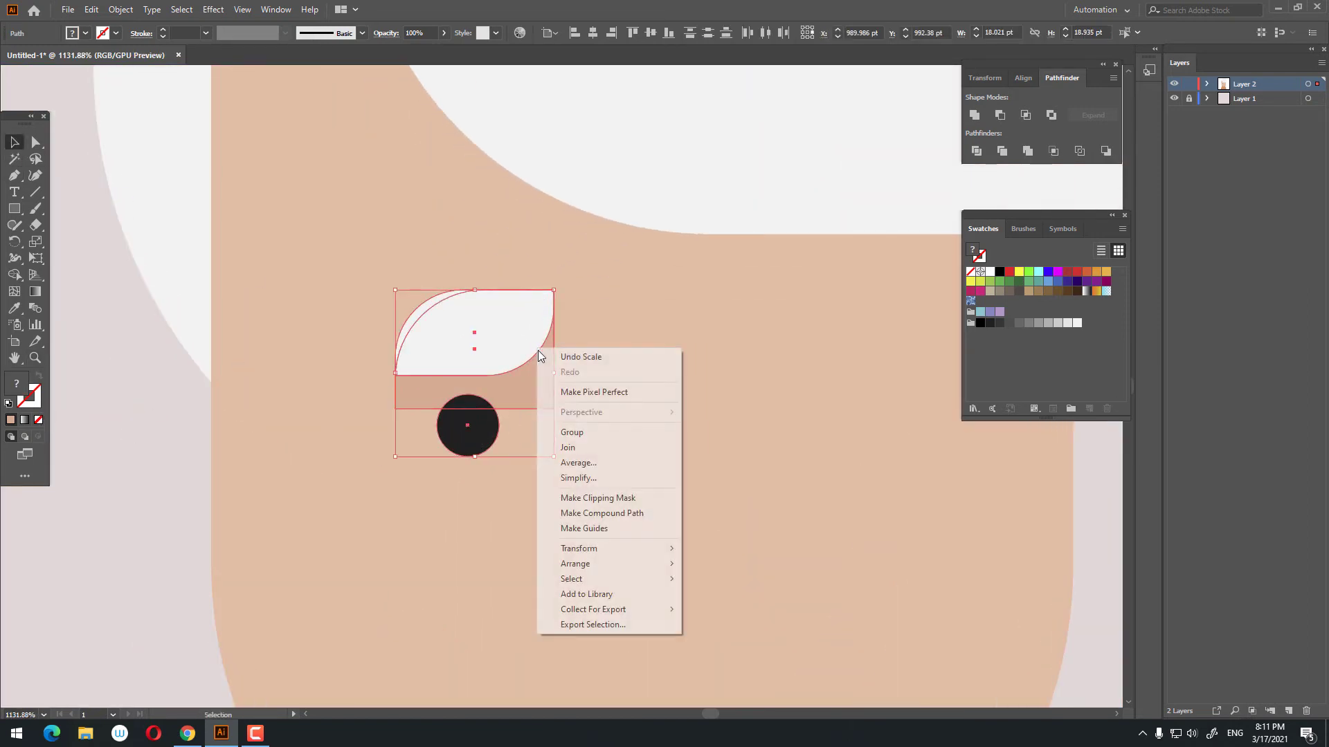
pyautogui.click(154, 409)
pyautogui.click(460, 335)
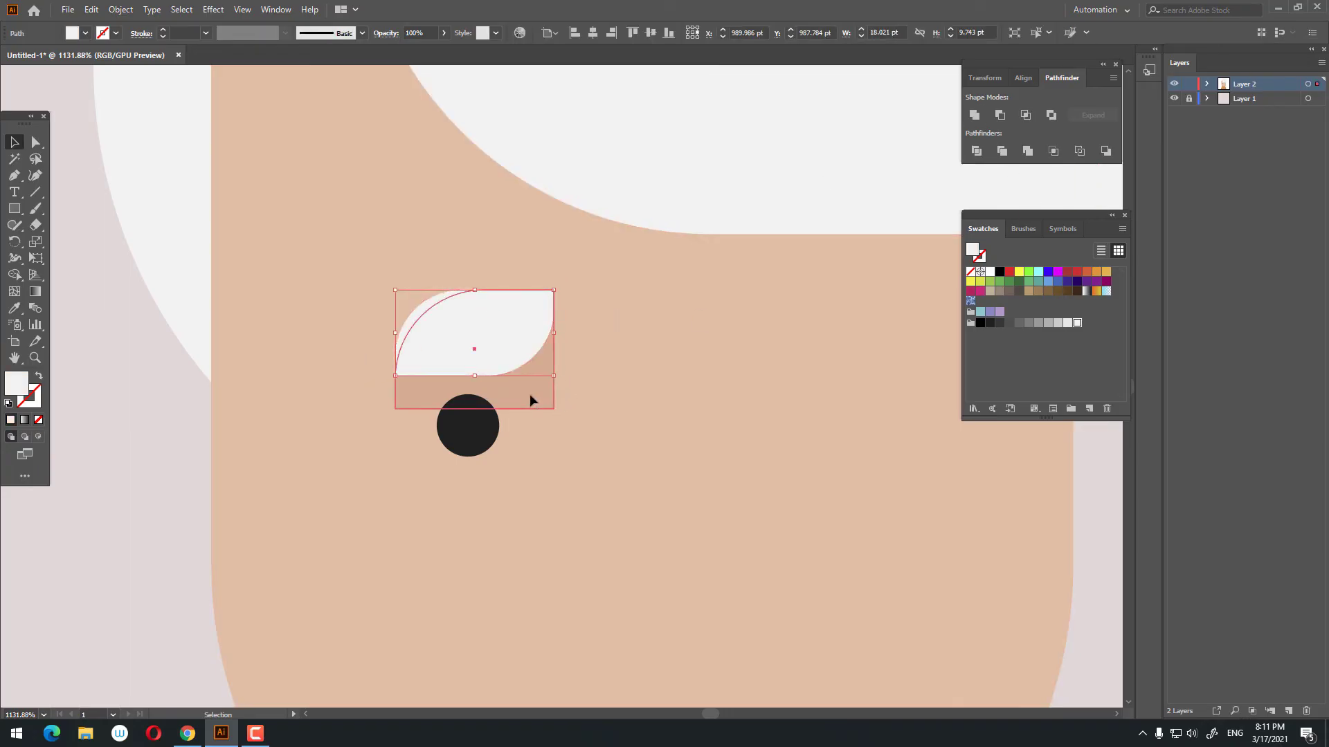
pyautogui.click(533, 395)
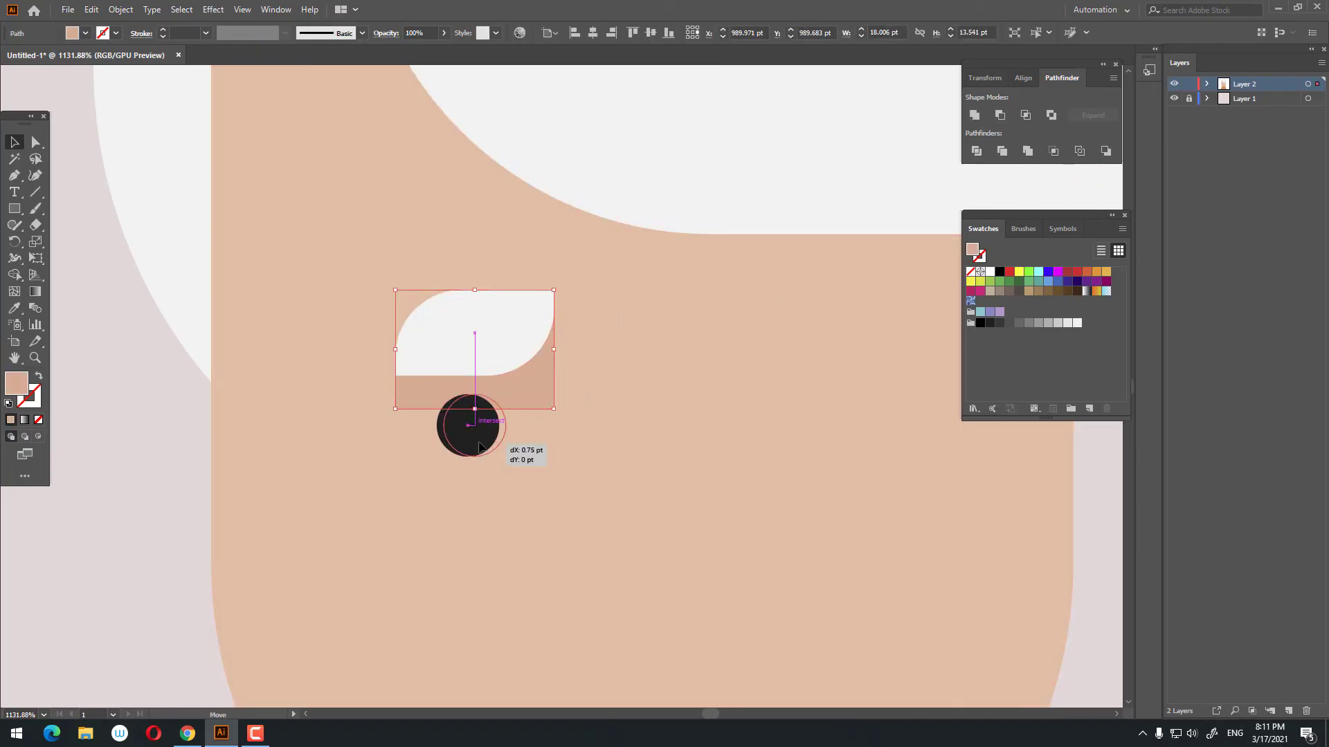
# Move the eye circle 0.75 pt right to center it under the eyebrow, and group it with the eyebrow and shadow.
pyautogui.moveTo(479, 447); pyautogui.dragTo(480, 447)
pyautogui.keyDown('shift'); pyautogui.click(493, 348); pyautogui.keyUp('shift')
pyautogui.rightClick(508, 343)
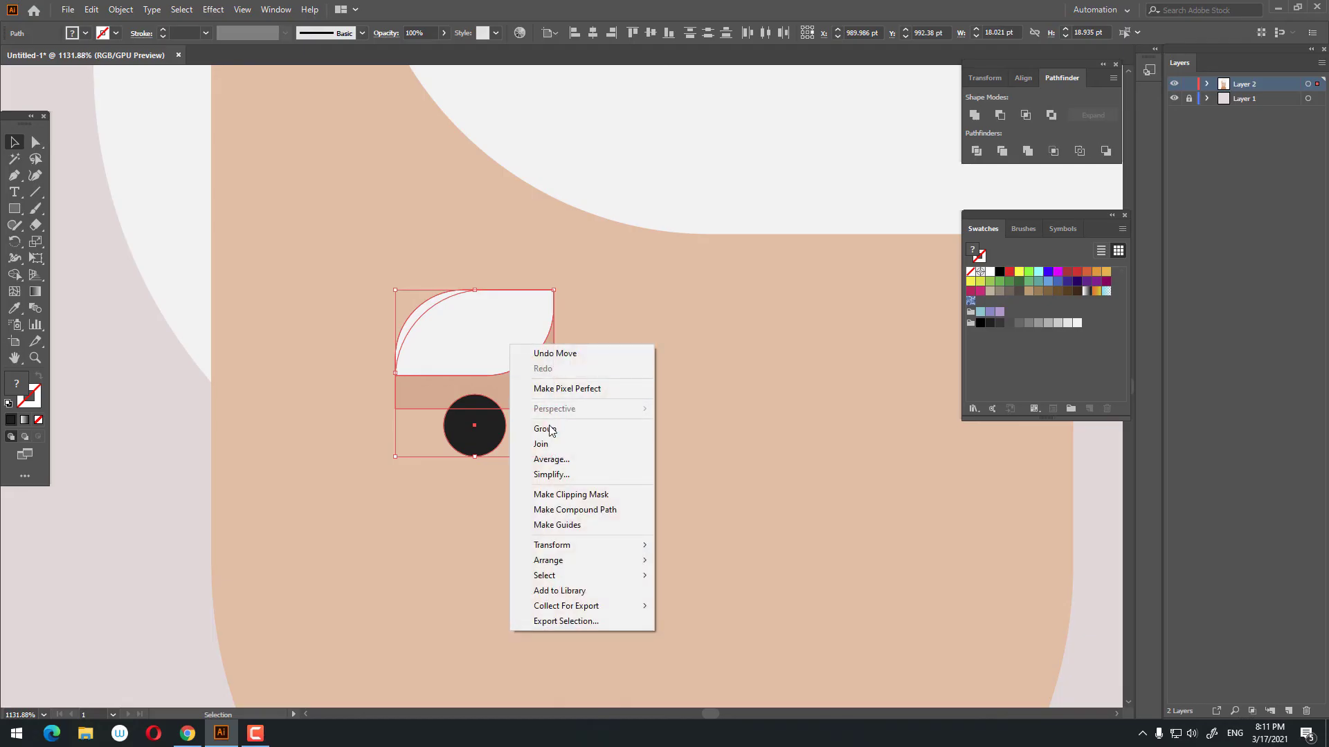
pyautogui.click(548, 432)
pyautogui.press('z')
pyautogui.moveTo(495, 388); pyautogui.dragTo(457, 507)
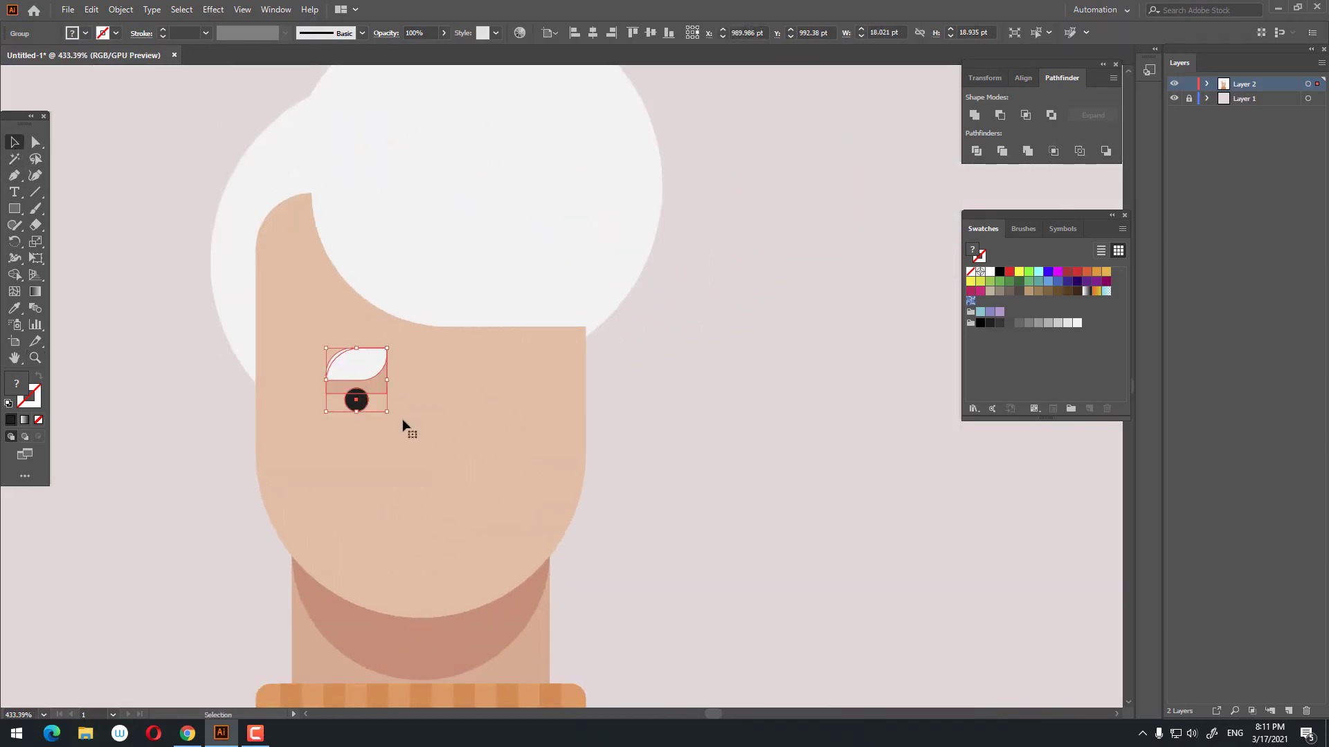
pyautogui.click(92, 9)
pyautogui.click(116, 76)
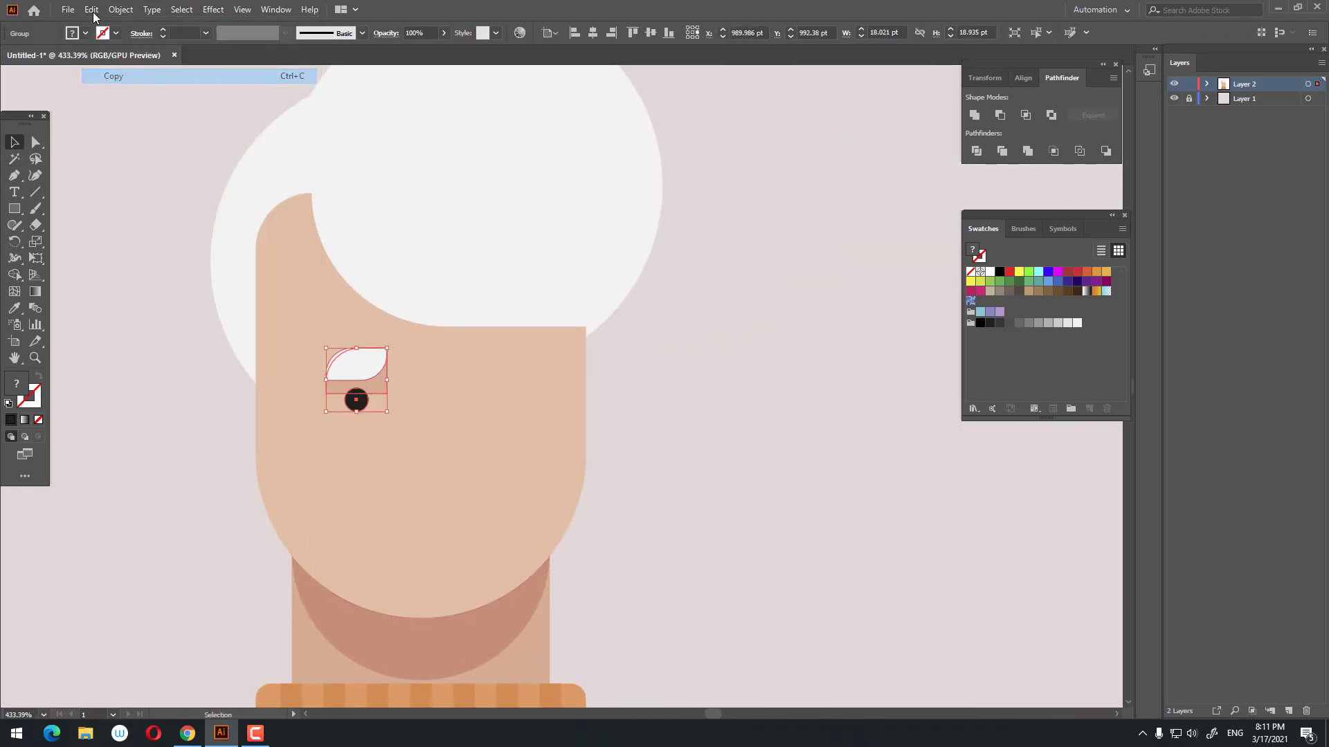
pyautogui.click(92, 10)
pyautogui.click(840, 474)
# Create a vertically reflected copy of the eye group and place it at the same height on the face's right half.
pyautogui.rightClick(346, 361)
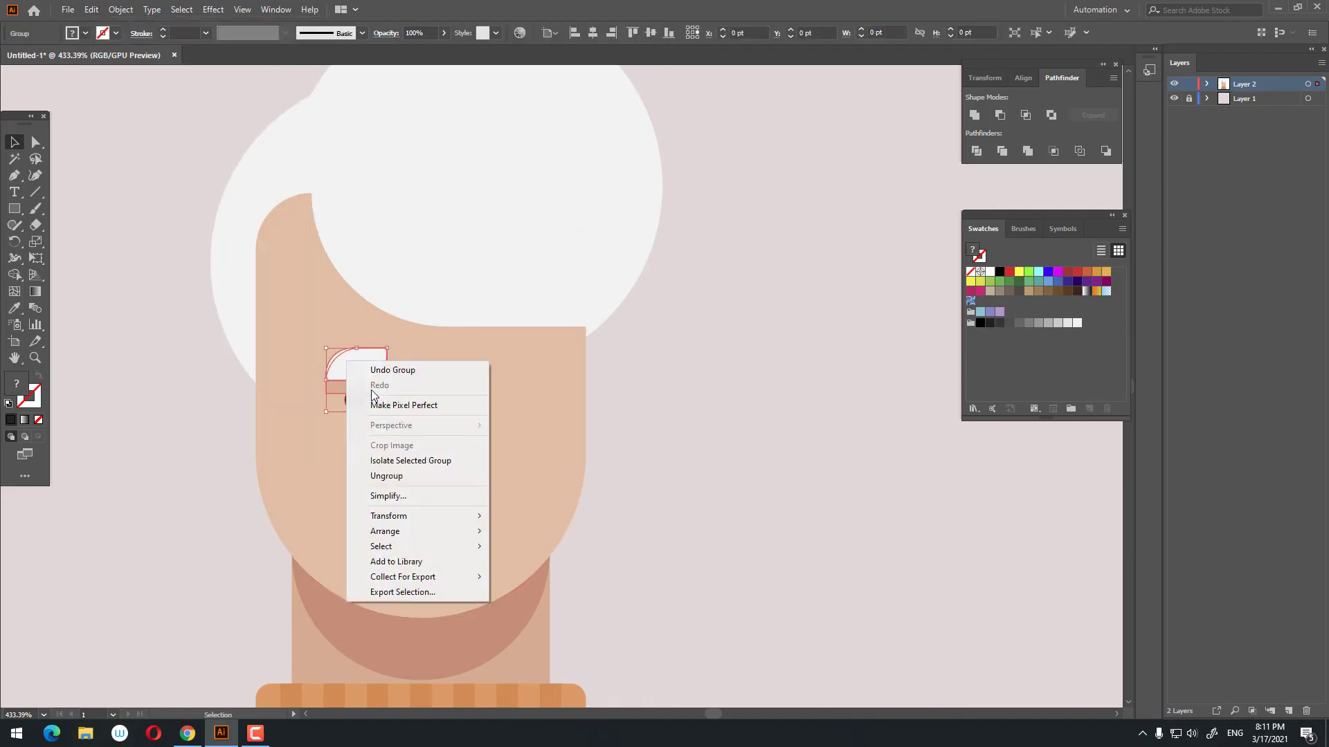
pyautogui.moveTo(427, 519)
pyautogui.click(592, 566)
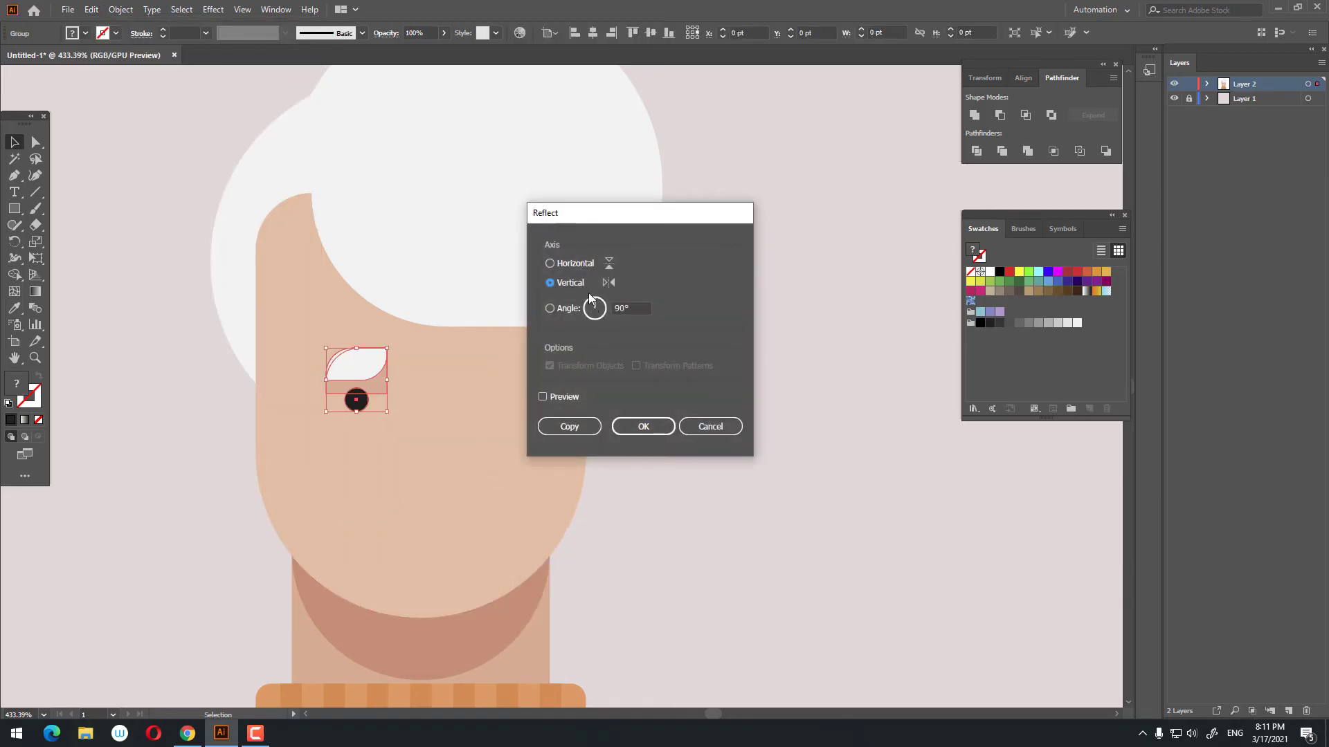
pyautogui.click(565, 426)
pyautogui.moveTo(357, 377); pyautogui.dragTo(554, 479)
# Draw a near-black circle about 24.78 pt in diameter on the lower middle of the face.
pyautogui.press('z')
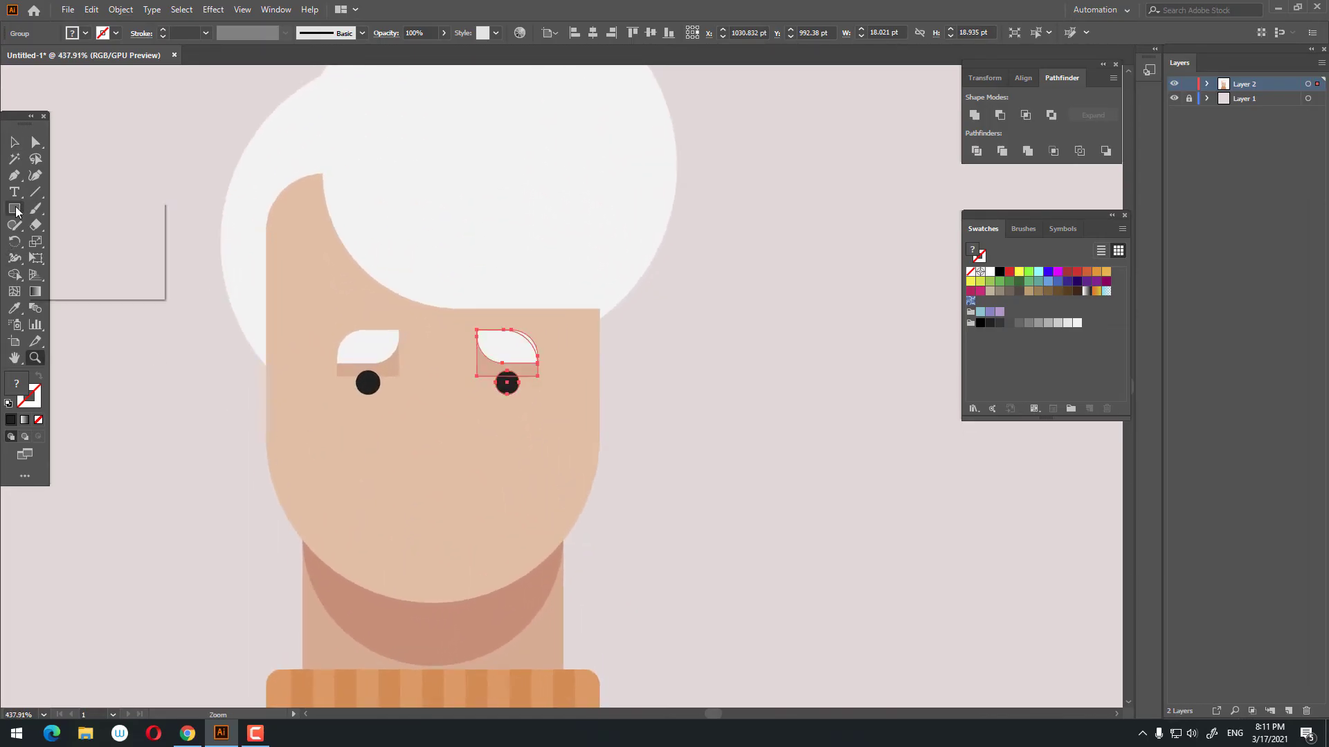
pyautogui.moveTo(17, 211); pyautogui.dragTo(55, 246)
pyautogui.moveTo(400, 471); pyautogui.dragTo(485, 556)
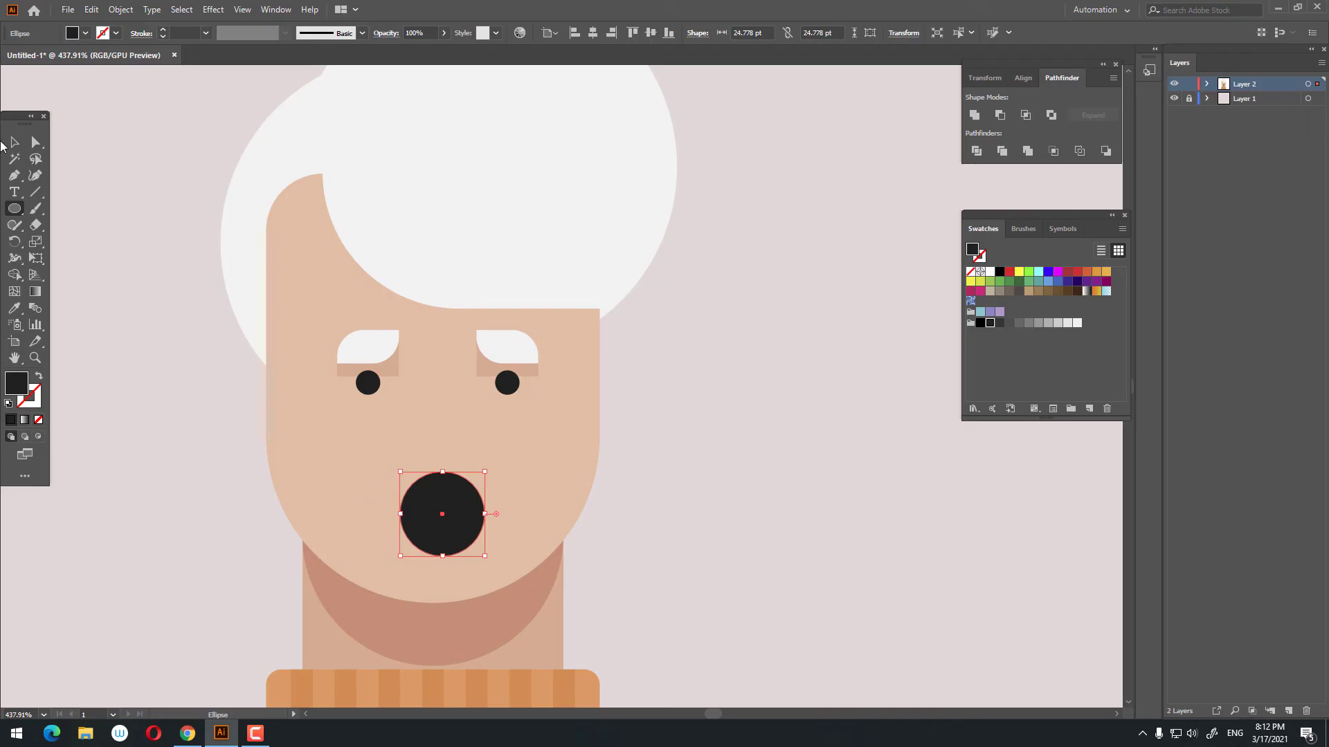
# Copy the near-black circle, paste it in front, and move the copy horizontally left so the two circles partly overlap.
pyautogui.click(93, 13)
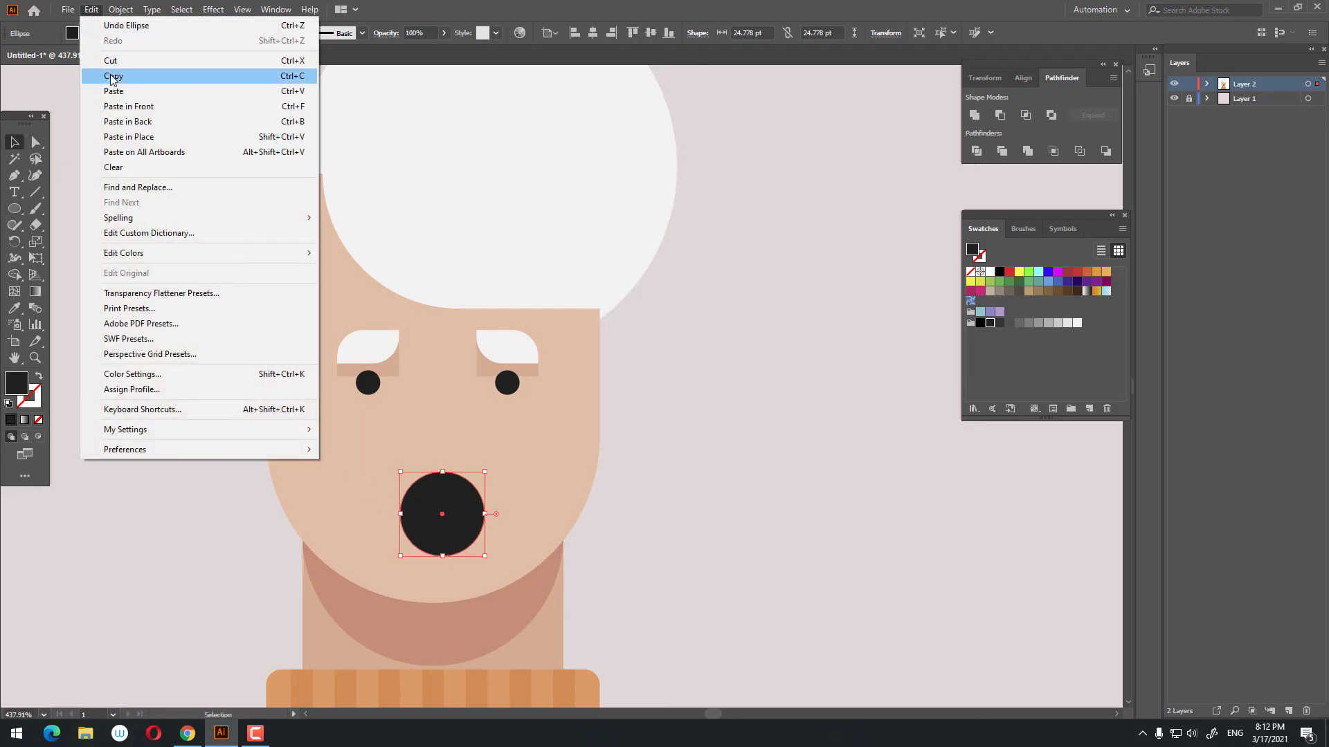
pyautogui.click(118, 105)
pyautogui.moveTo(451, 533); pyautogui.dragTo(397, 533)
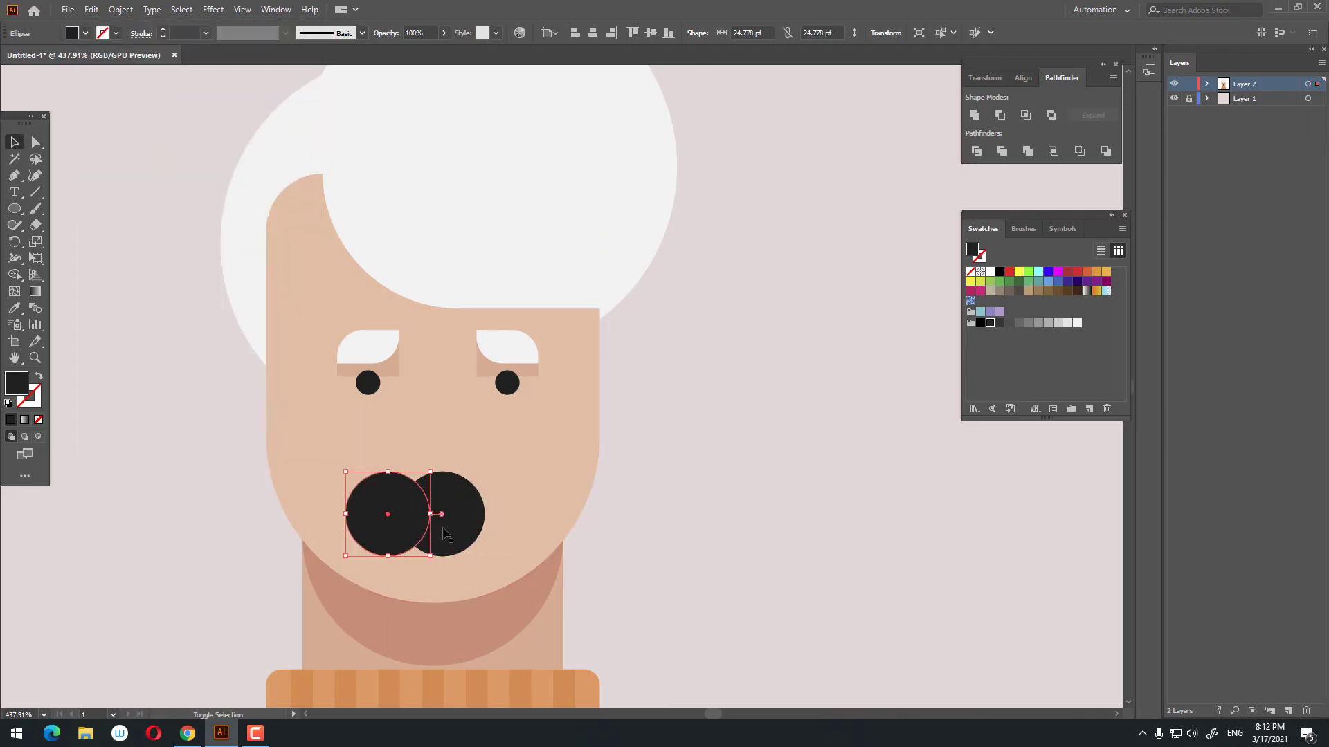
# Intersect the two overlapping near-black circles so only their narrow lens shape is kept.
pyautogui.click(1000, 115)
pyautogui.hotkey('ctrl', 'z')
pyautogui.click(1026, 115)
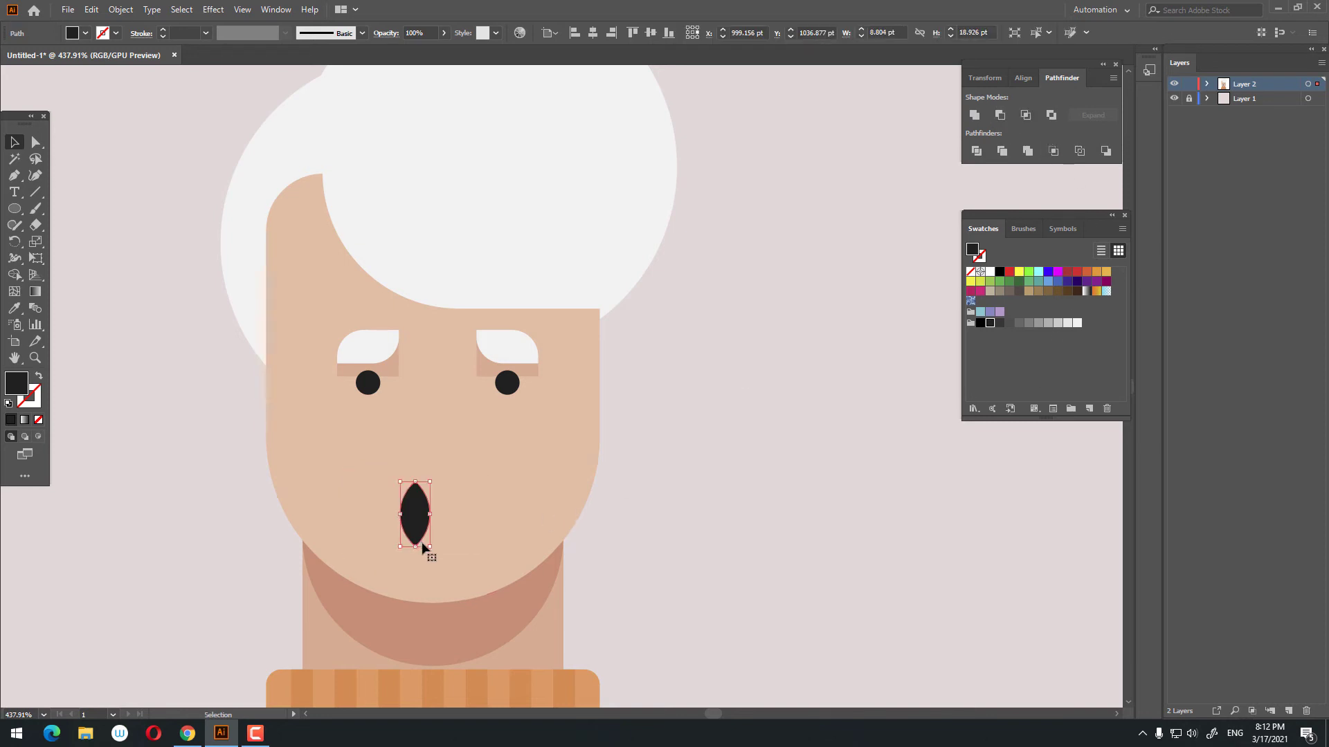
# Tilt the lens diagonally, move it below the right eye enlarged to about 27.1 × 16.1 pt, and fill it with the light gray hair color.
pyautogui.moveTo(436, 548); pyautogui.dragTo(405, 526)
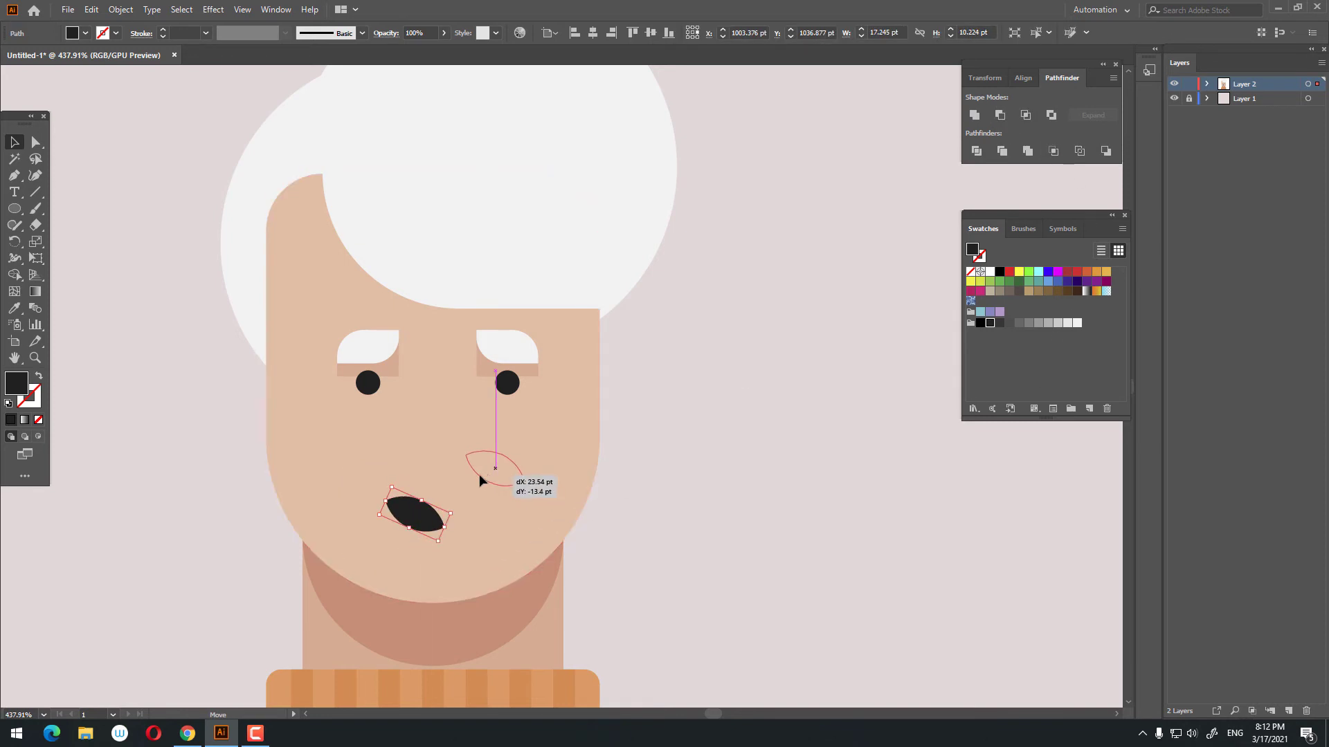
pyautogui.moveTo(479, 475); pyautogui.dragTo(524, 512)
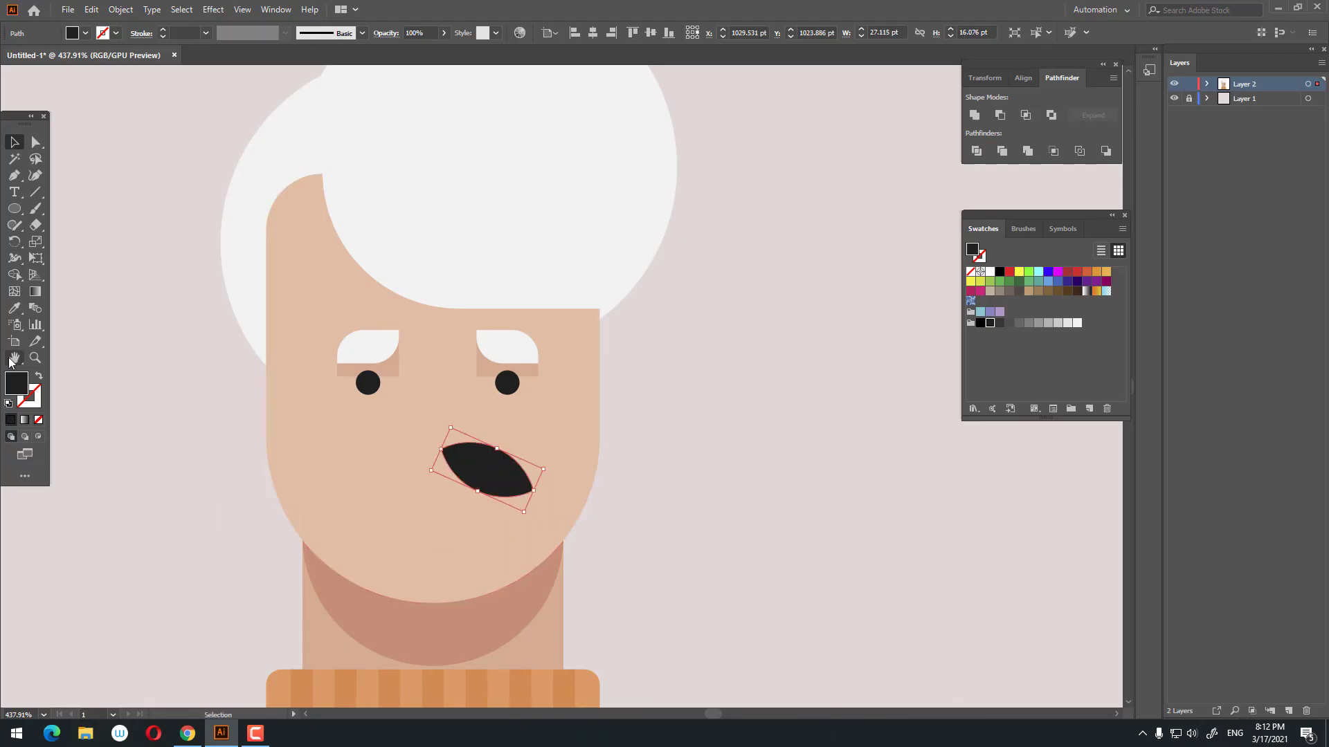
pyautogui.click(15, 310)
pyautogui.click(515, 350)
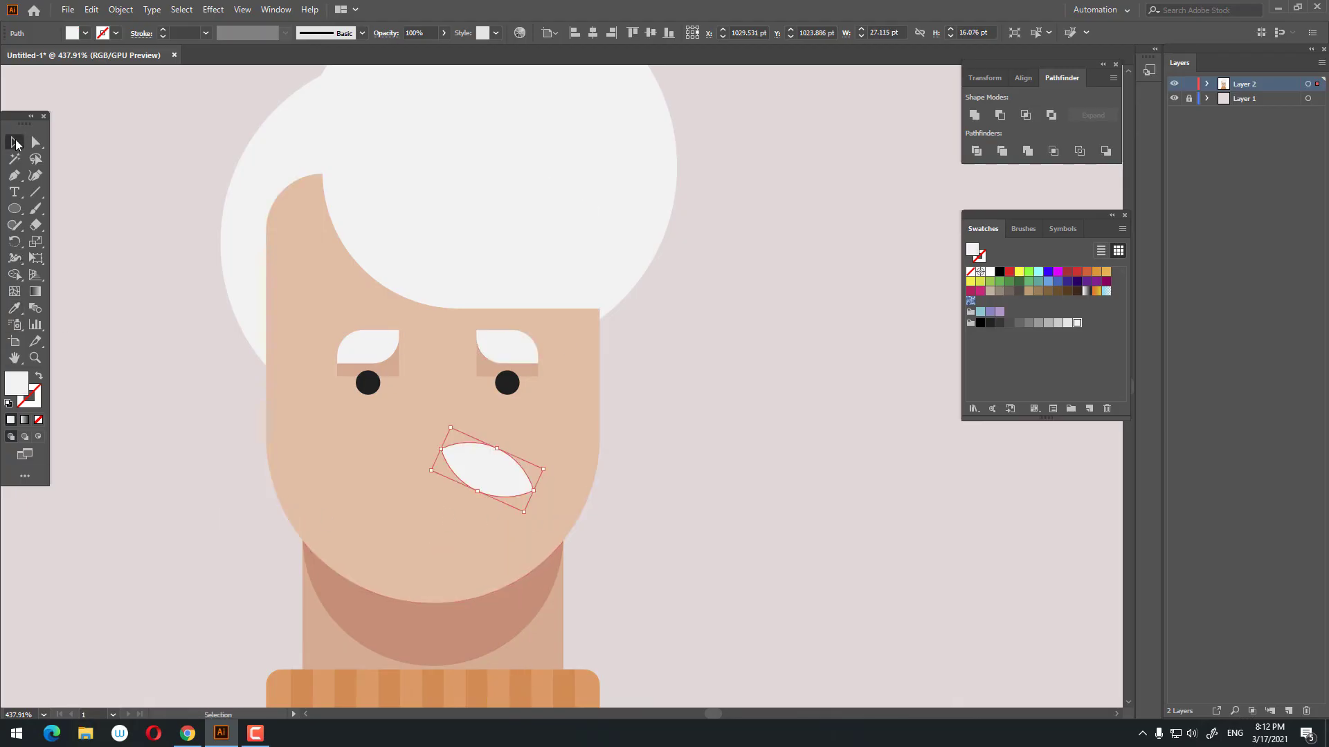
# Make a reflected copy of the gray lens and place it to the left, with the inner tips meeting as a mustache.
pyautogui.rightClick(497, 494)
pyautogui.moveTo(588, 405)
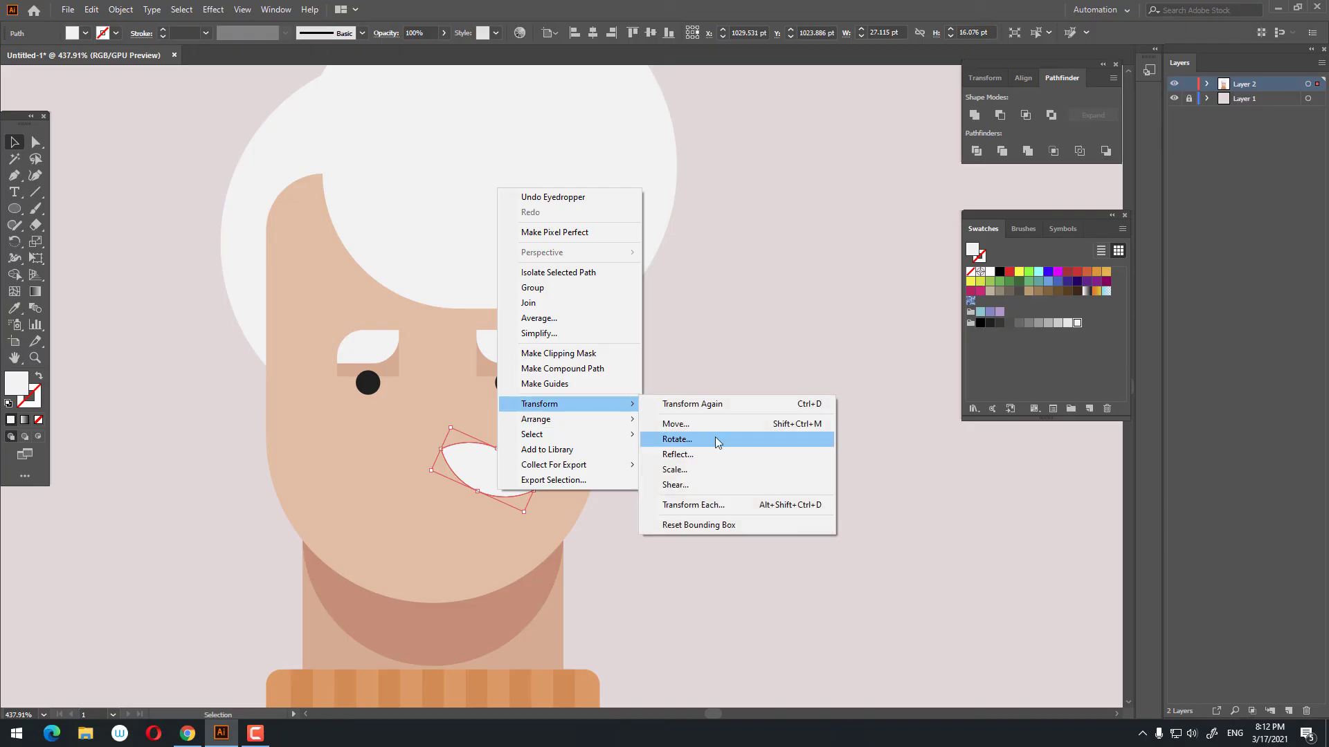
pyautogui.click(712, 451)
pyautogui.click(566, 426)
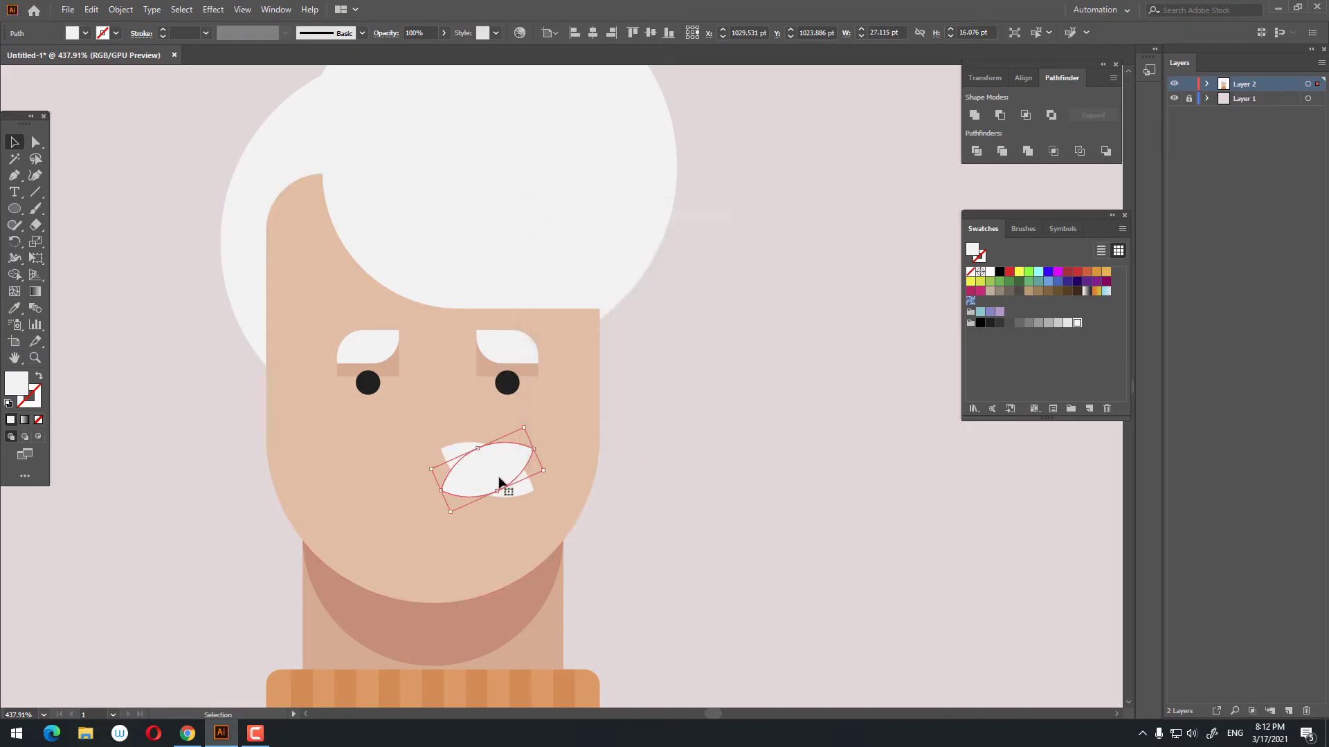
pyautogui.moveTo(485, 477); pyautogui.dragTo(409, 481)
# Select both mustache halves and center them together horizontally on the face.
pyautogui.press('z')
pyautogui.moveTo(514, 447); pyautogui.dragTo(488, 576)
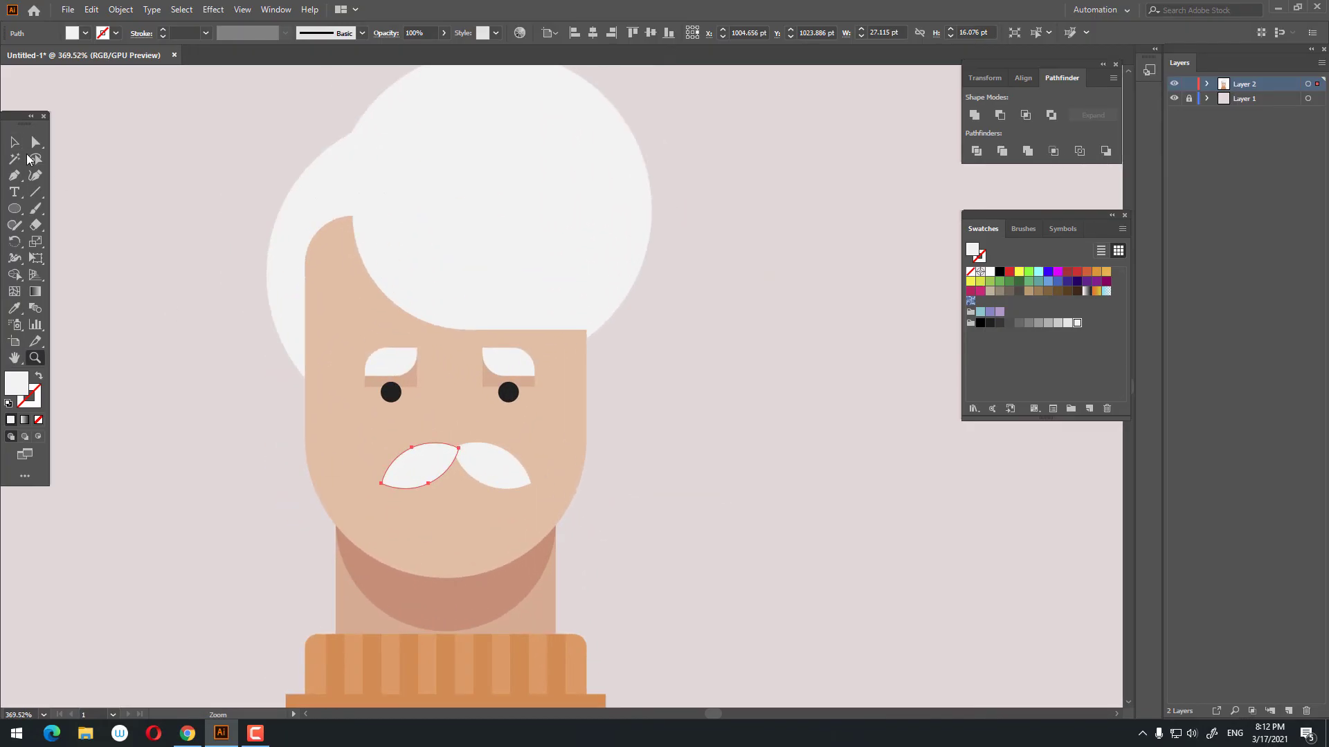
pyautogui.keyDown('shift'); pyautogui.click(489, 447); pyautogui.keyUp('shift')
pyautogui.press('z')
pyautogui.moveTo(870, 300); pyautogui.dragTo(548, 291)
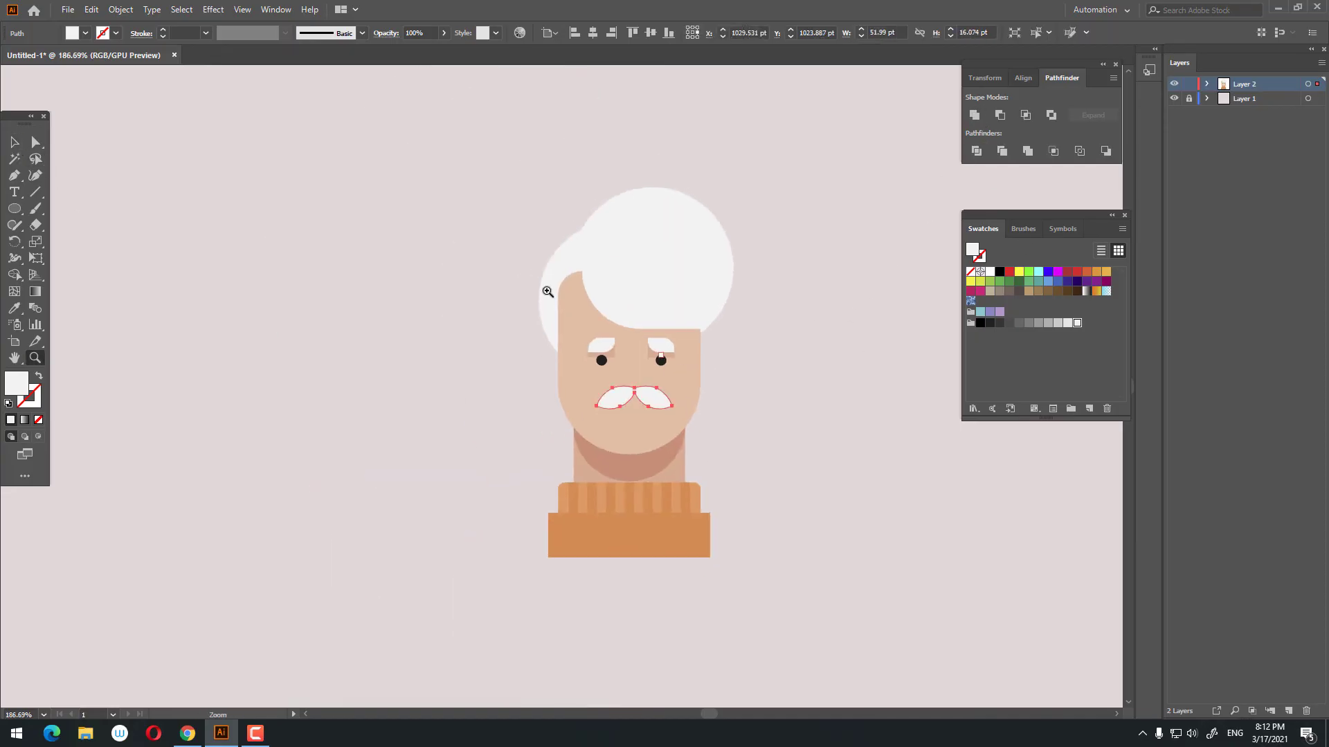
pyautogui.click(592, 36)
pyautogui.click(748, 405)
# Group the two eye-and-eyebrow groups together and center them horizontally on the face.
pyautogui.press('z')
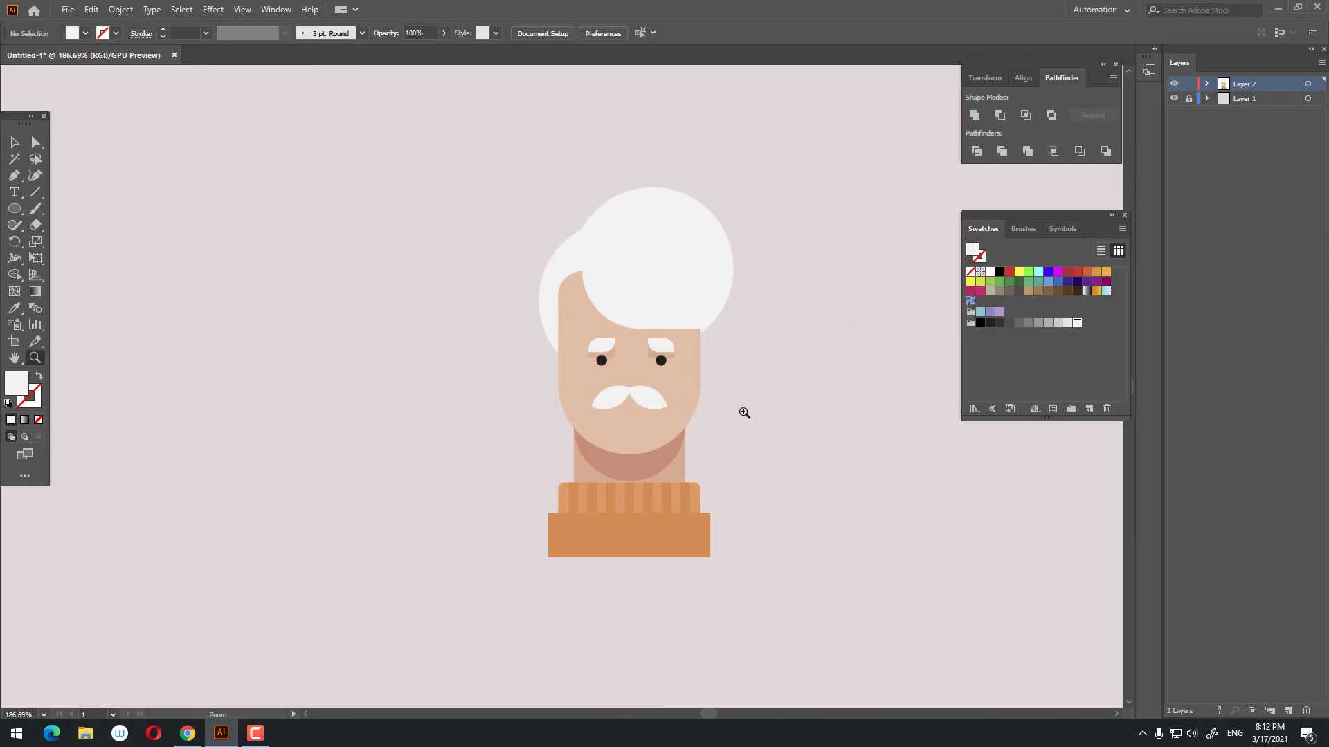
pyautogui.moveTo(732, 403); pyautogui.dragTo(1025, 409)
pyautogui.click(15, 142)
pyautogui.click(602, 305)
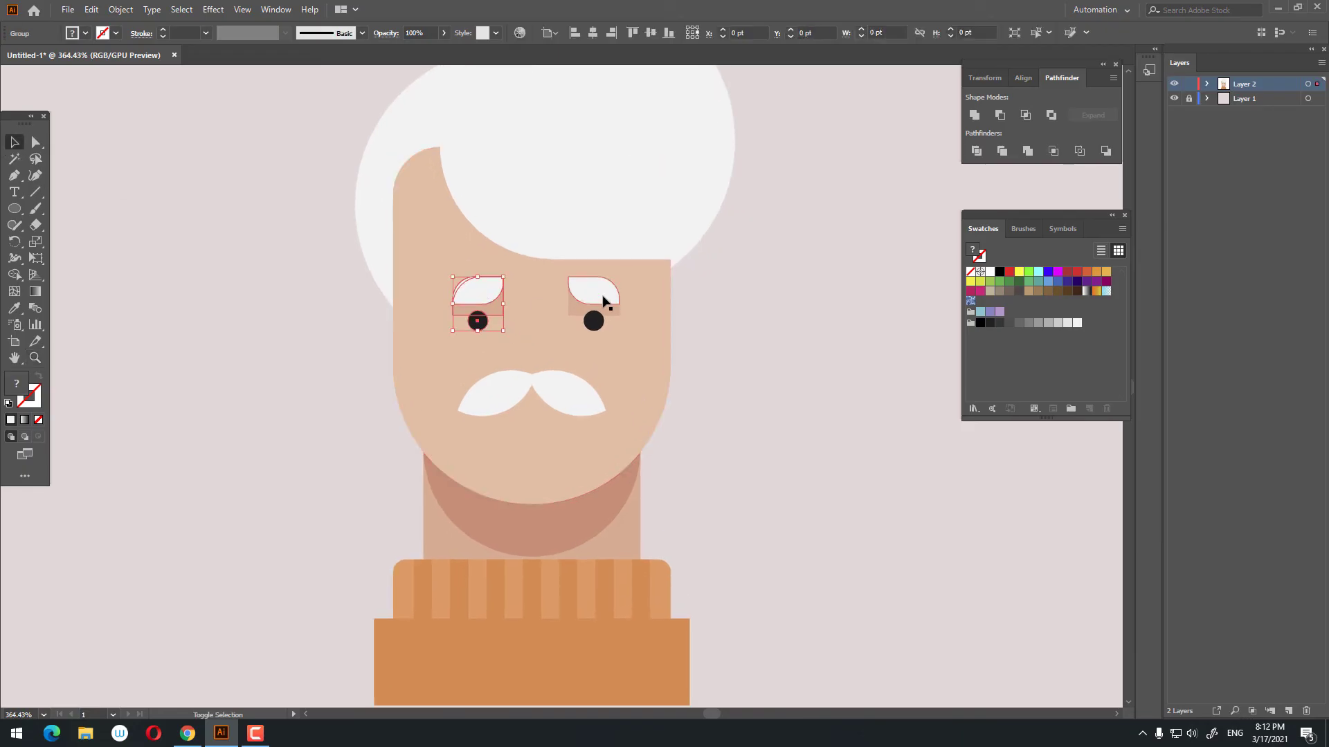
pyautogui.rightClick(622, 297)
pyautogui.click(700, 403)
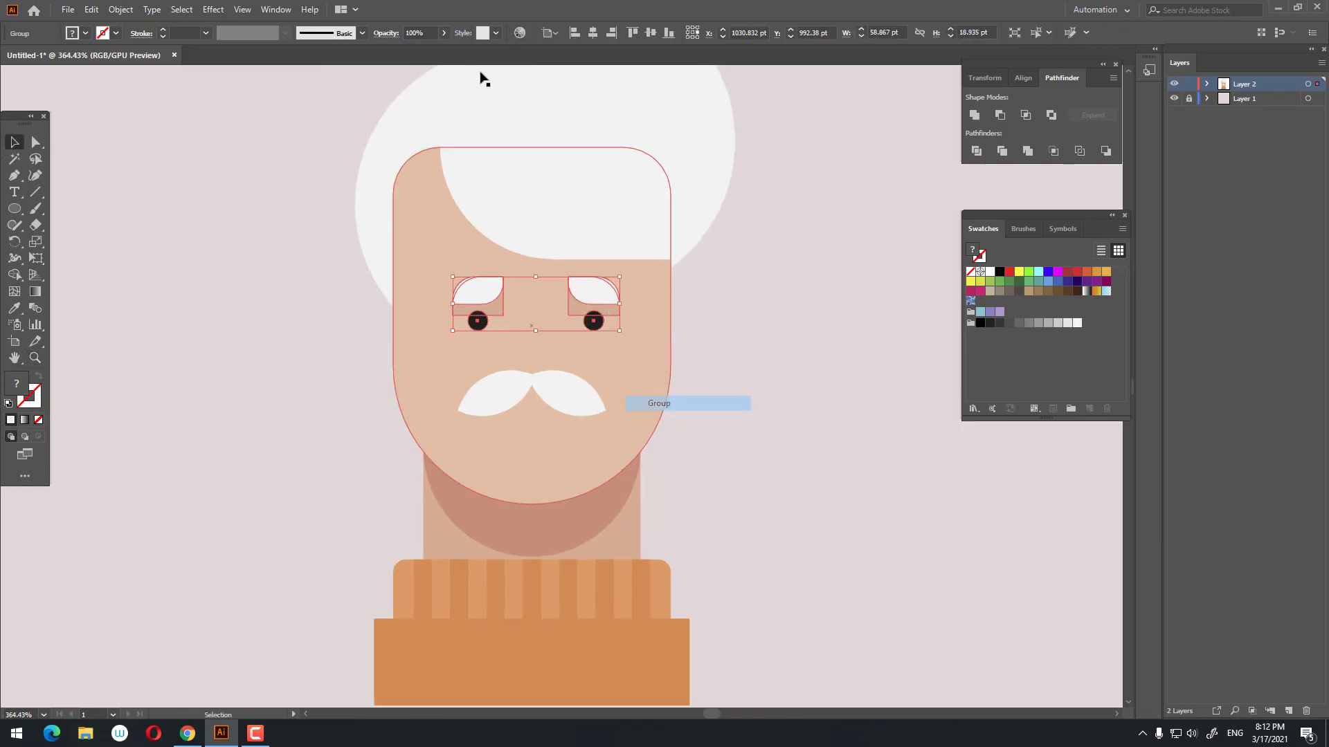
pyautogui.click(592, 36)
pyautogui.click(811, 340)
# Draw a rectangle about 81.2 × 50.7 pt from the hairline to the face's right edge, filled with the eyebrow shadow's skin tone.
pyautogui.press('z')
pyautogui.moveTo(759, 353); pyautogui.dragTo(546, 360)
pyautogui.press('space')
pyautogui.moveTo(725, 380); pyautogui.dragTo(665, 397)
pyautogui.moveTo(588, 377); pyautogui.dragTo(643, 406)
pyautogui.moveTo(579, 394); pyautogui.dragTo(623, 384)
pyautogui.moveTo(603, 394); pyautogui.dragTo(541, 527)
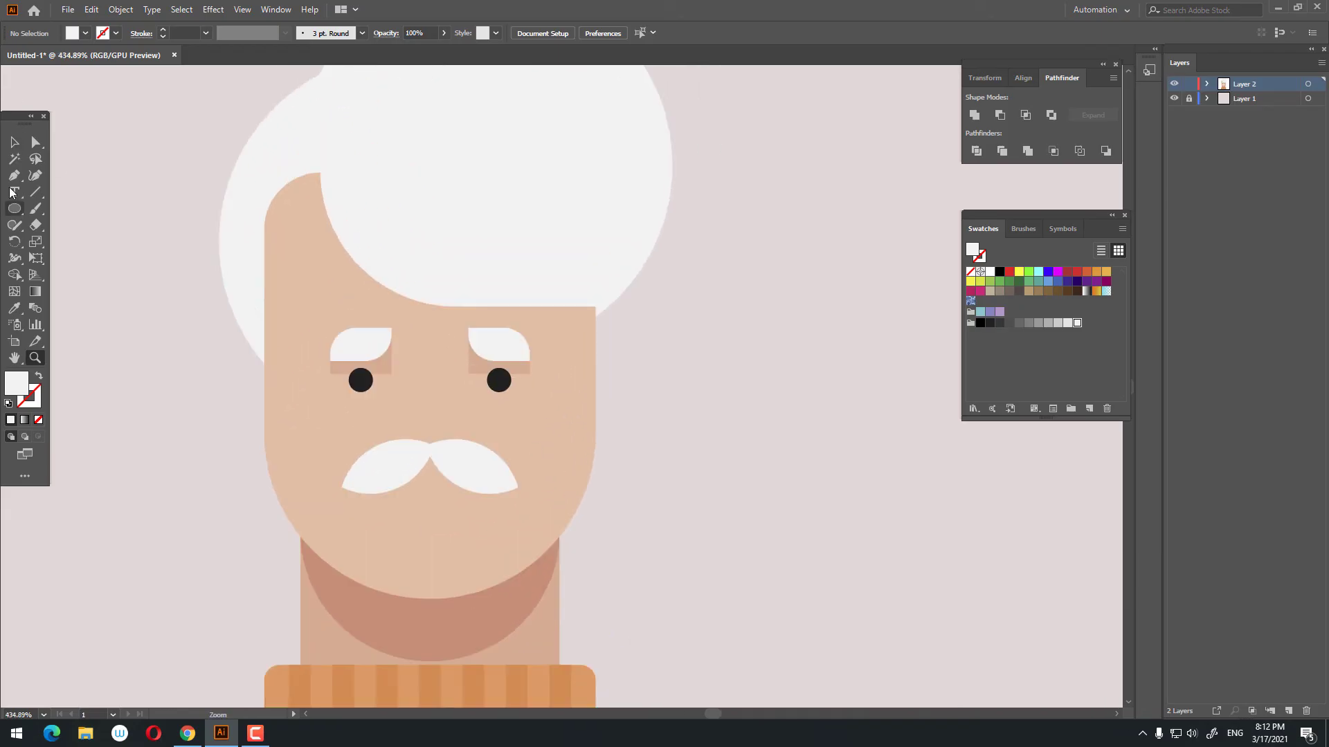
pyautogui.moveTo(15, 207); pyautogui.dragTo(54, 209)
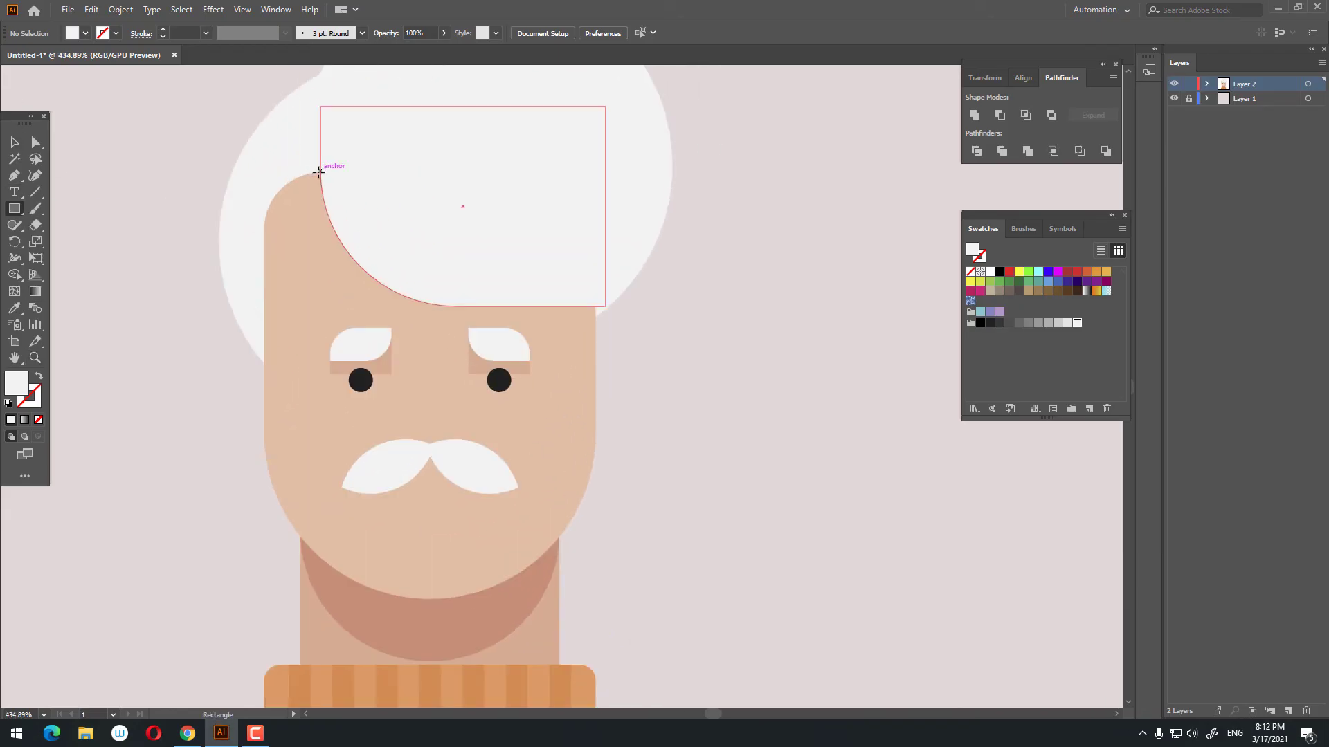
pyautogui.moveTo(320, 173); pyautogui.dragTo(594, 344)
pyautogui.click(14, 308)
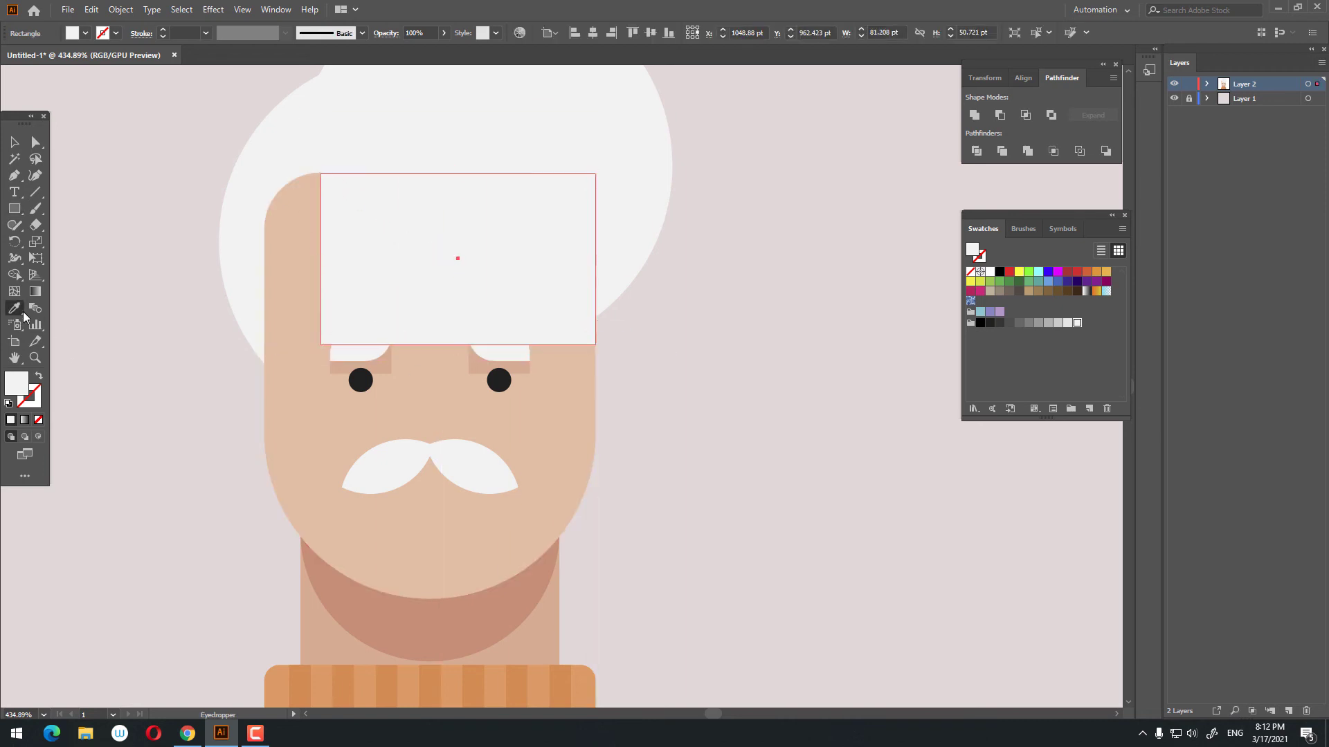
pyautogui.click(470, 368)
# Round only the lower-left corner of the forehead shadow rectangle to about 32.18 pt.
pyautogui.click(15, 142)
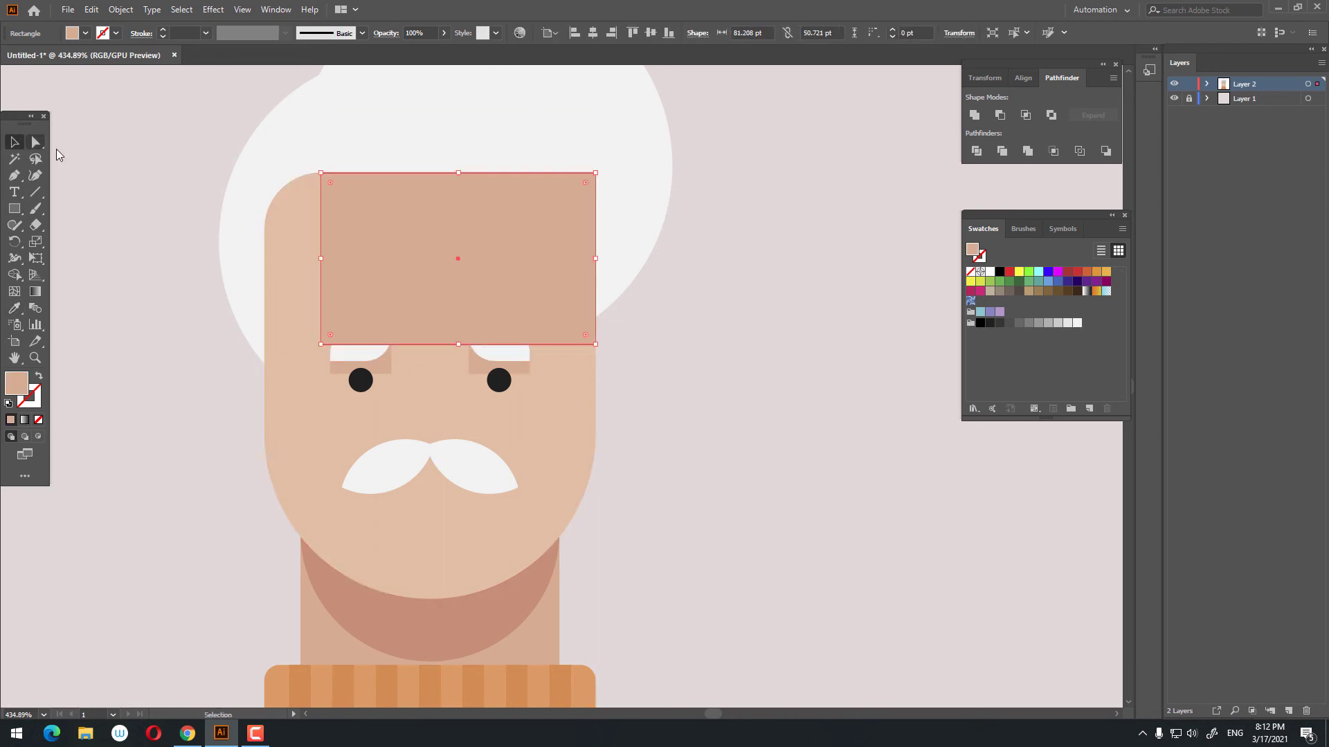
pyautogui.click(36, 142)
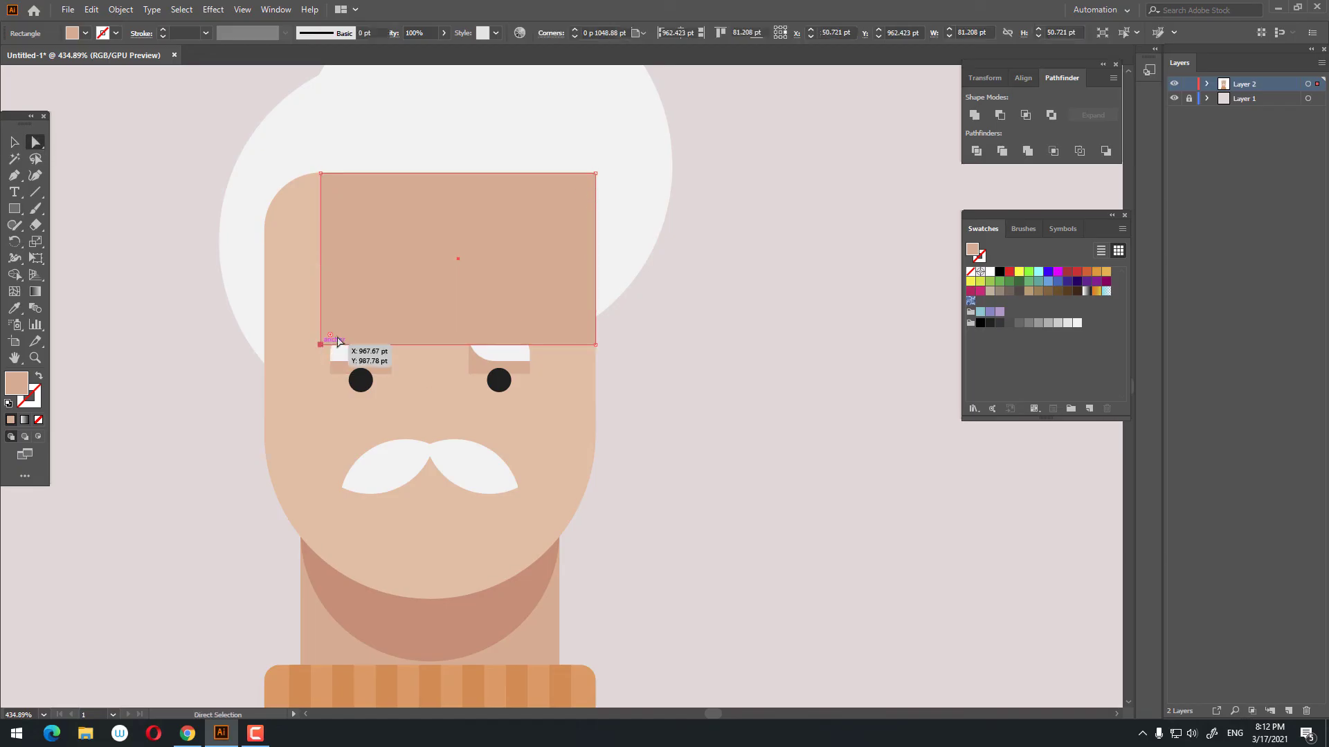
pyautogui.click(330, 337)
pyautogui.moveTo(330, 339); pyautogui.dragTo(356, 214)
pyautogui.press('v')
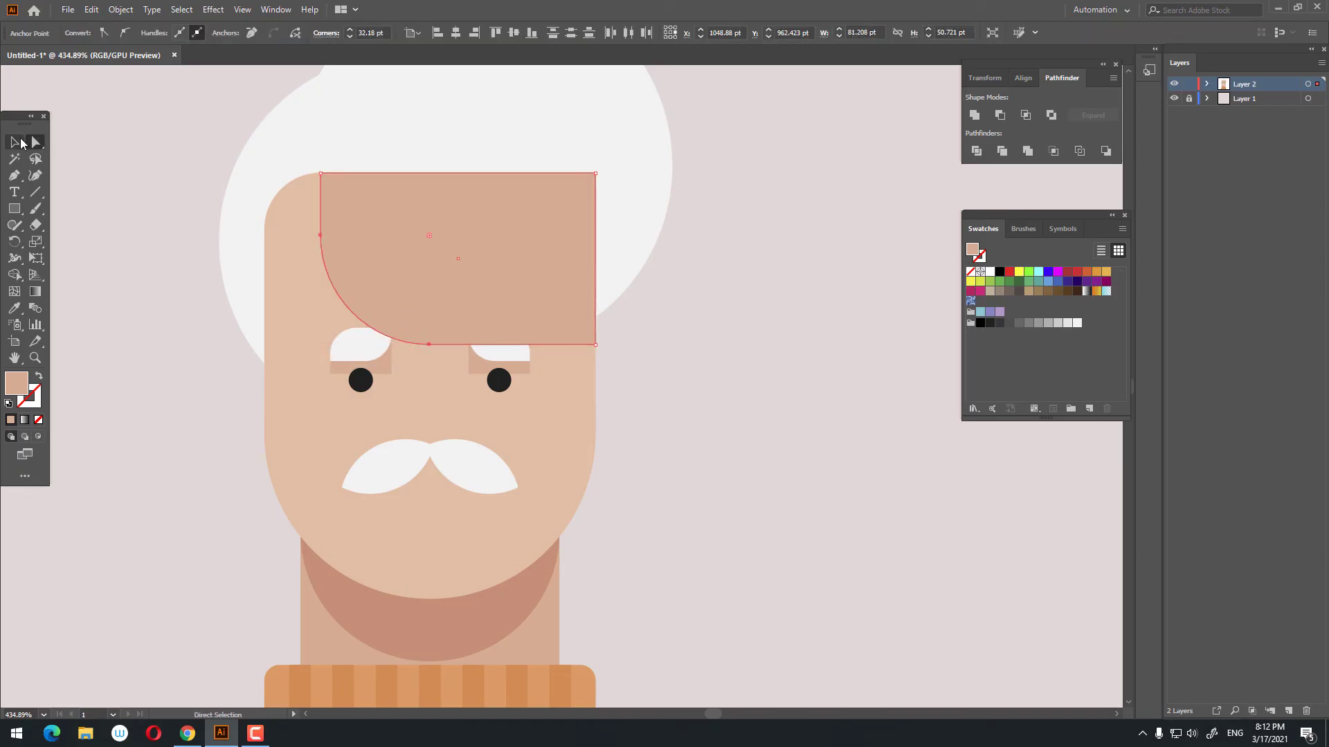
# Bring the front hair shape and the eye-and-eyebrow group in front of the forehead shadow.
pyautogui.rightClick(404, 148)
pyautogui.moveTo(512, 380)
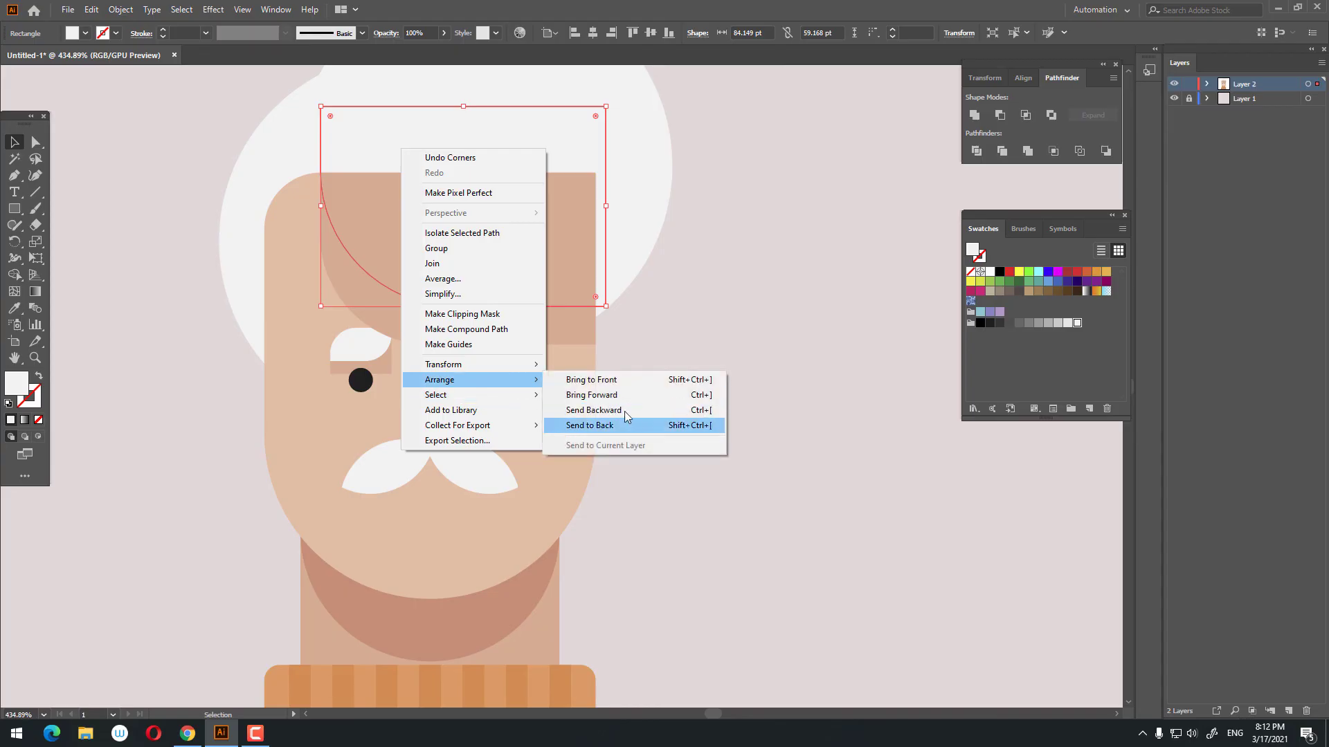
pyautogui.click(887, 476)
pyautogui.click(459, 159)
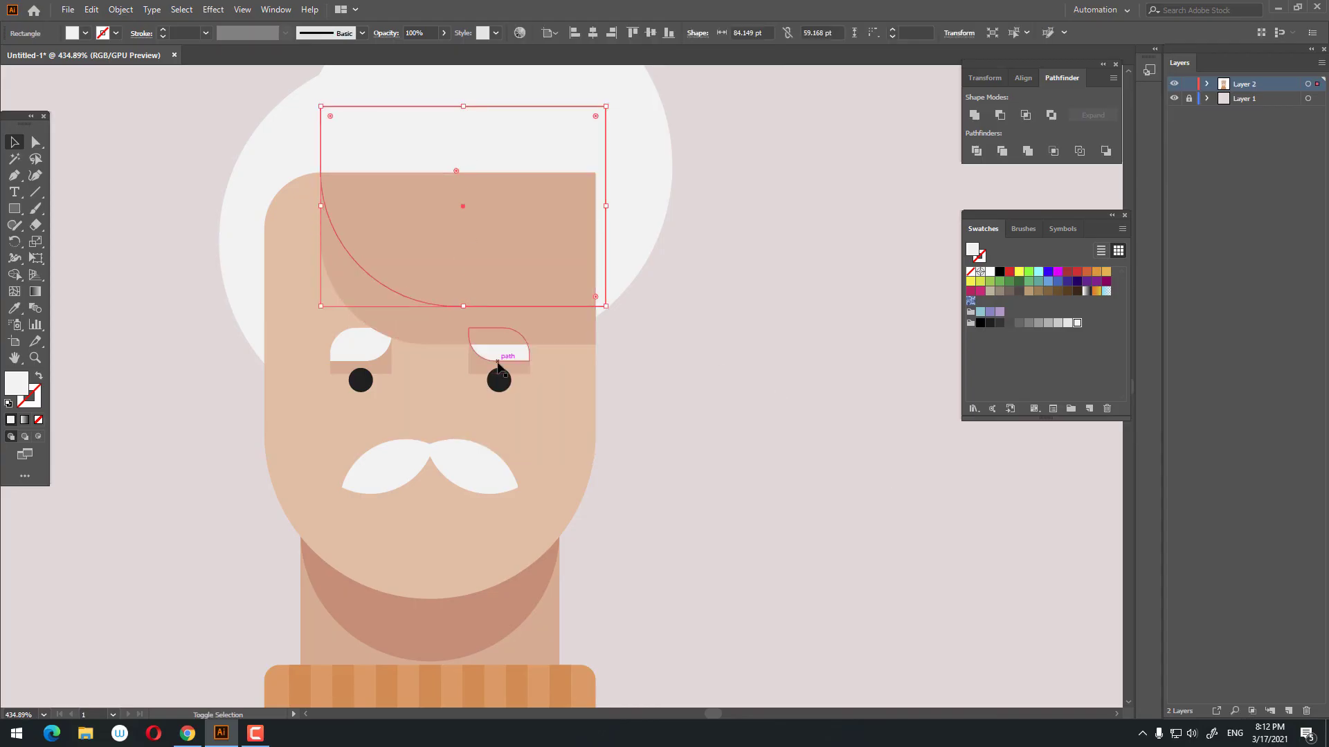
pyautogui.keyDown('shift'); pyautogui.click(497, 359); pyautogui.keyUp('shift')
pyautogui.keyDown('shift'); pyautogui.click(367, 355); pyautogui.keyUp('shift')
pyautogui.rightClick(486, 356)
pyautogui.moveTo(570, 510)
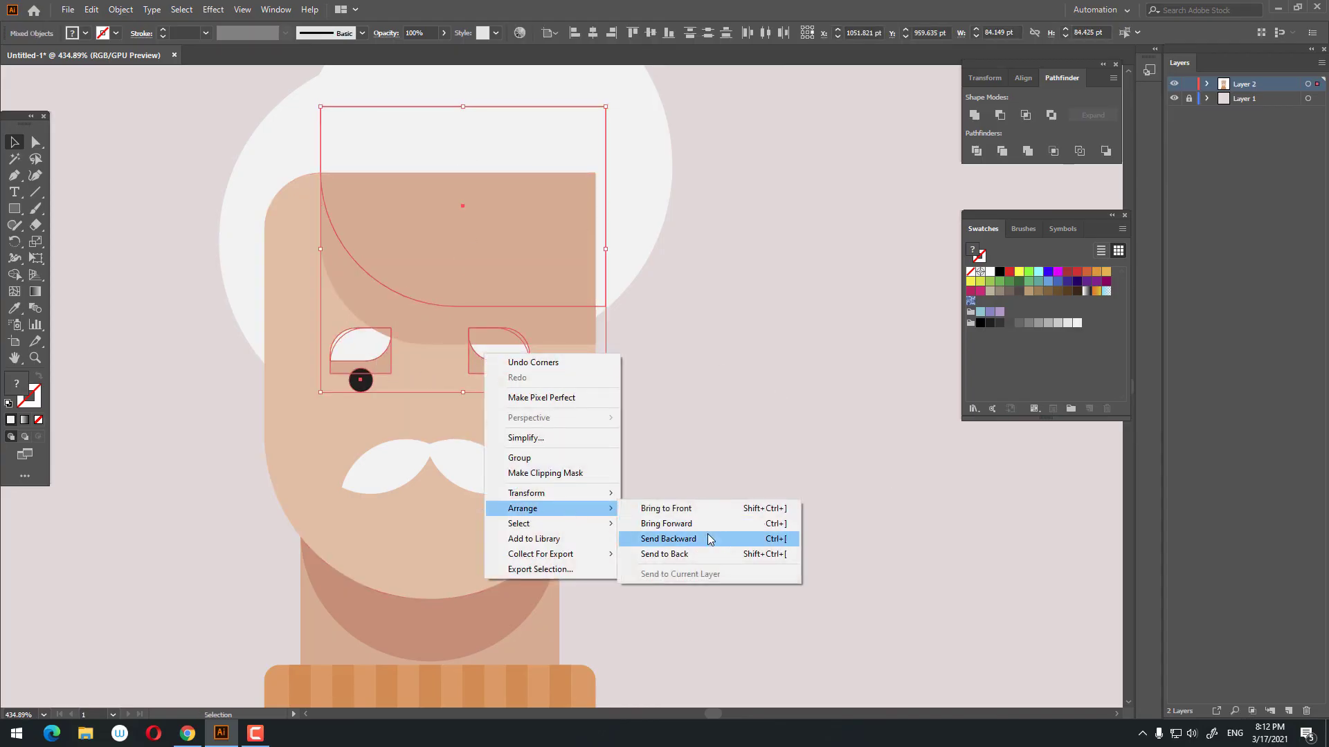
pyautogui.click(758, 507)
pyautogui.click(756, 486)
# Draw a circle about 43.8 pt in diameter left of the face and fill it with the neck's skin tone.
pyautogui.press('z')
pyautogui.moveTo(696, 406); pyautogui.dragTo(640, 477)
pyautogui.click(14, 224)
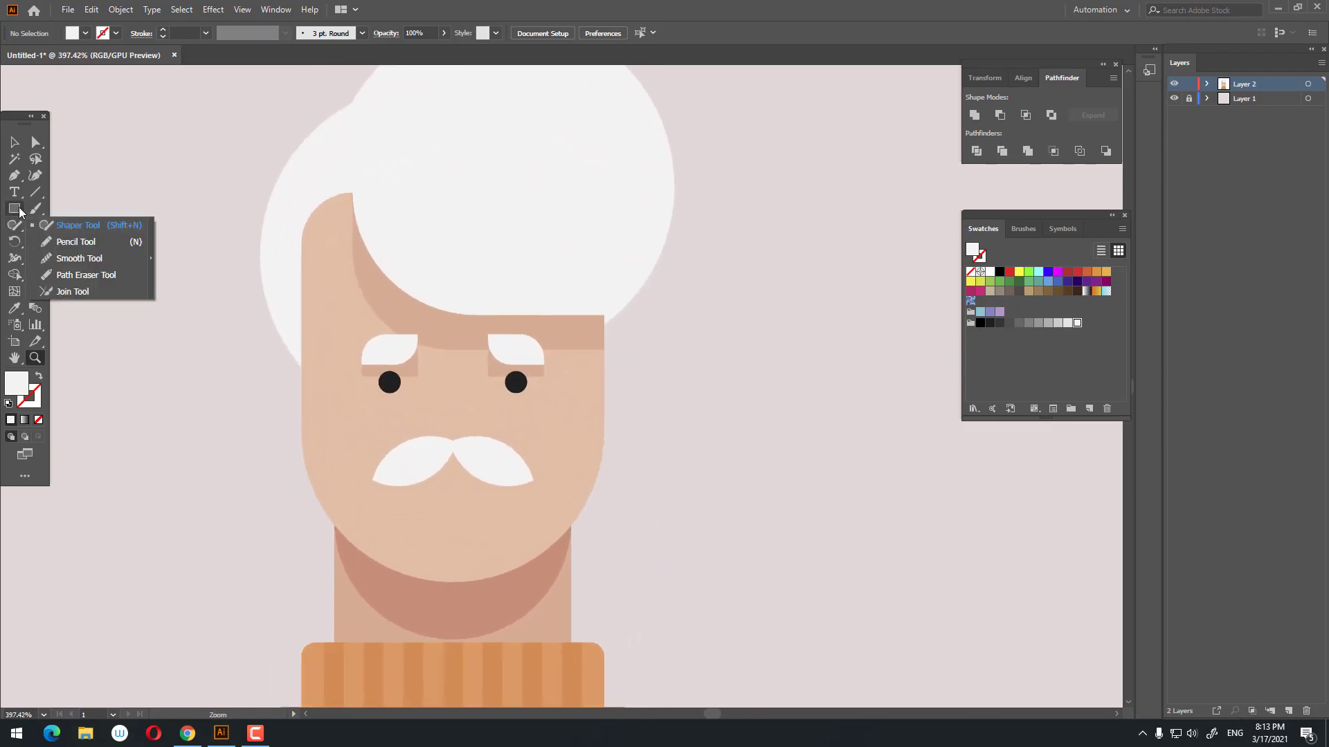
pyautogui.moveTo(14, 208); pyautogui.dragTo(66, 241)
pyautogui.moveTo(173, 356); pyautogui.dragTo(309, 429)
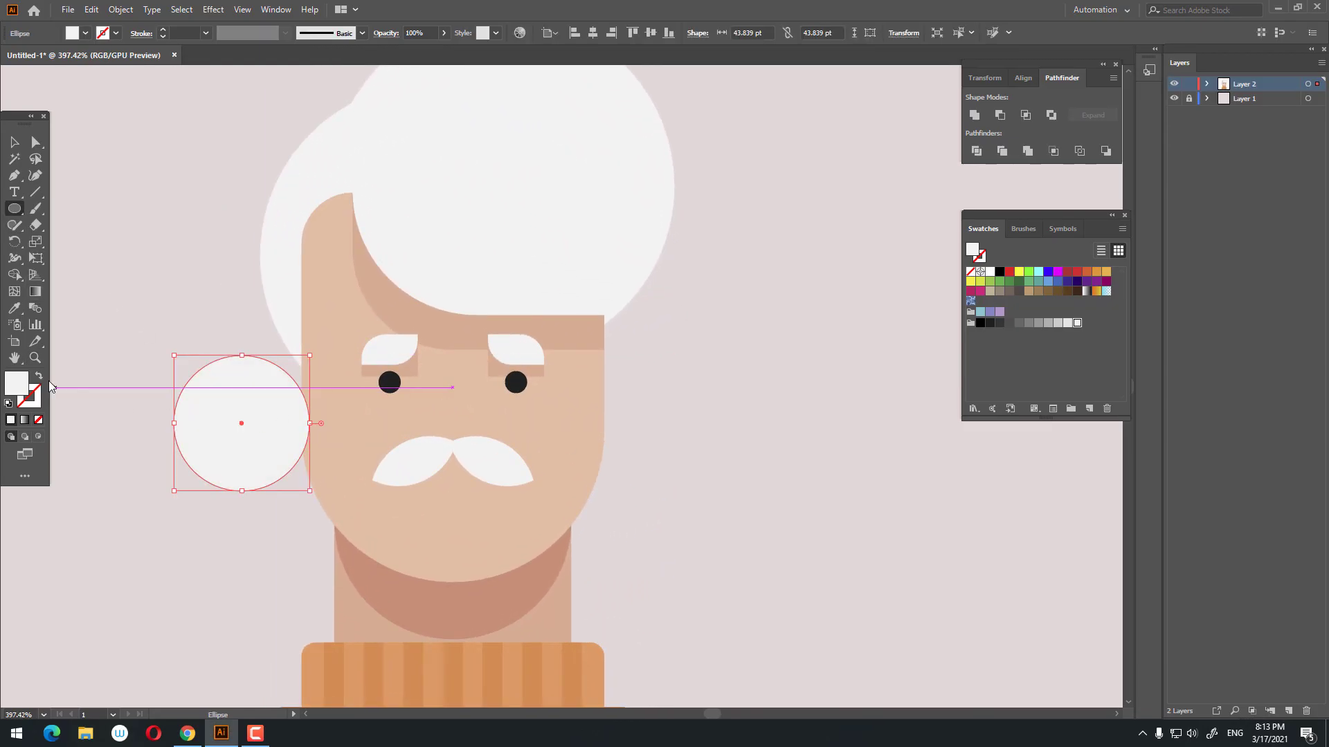
pyautogui.click(22, 308)
pyautogui.click(358, 620)
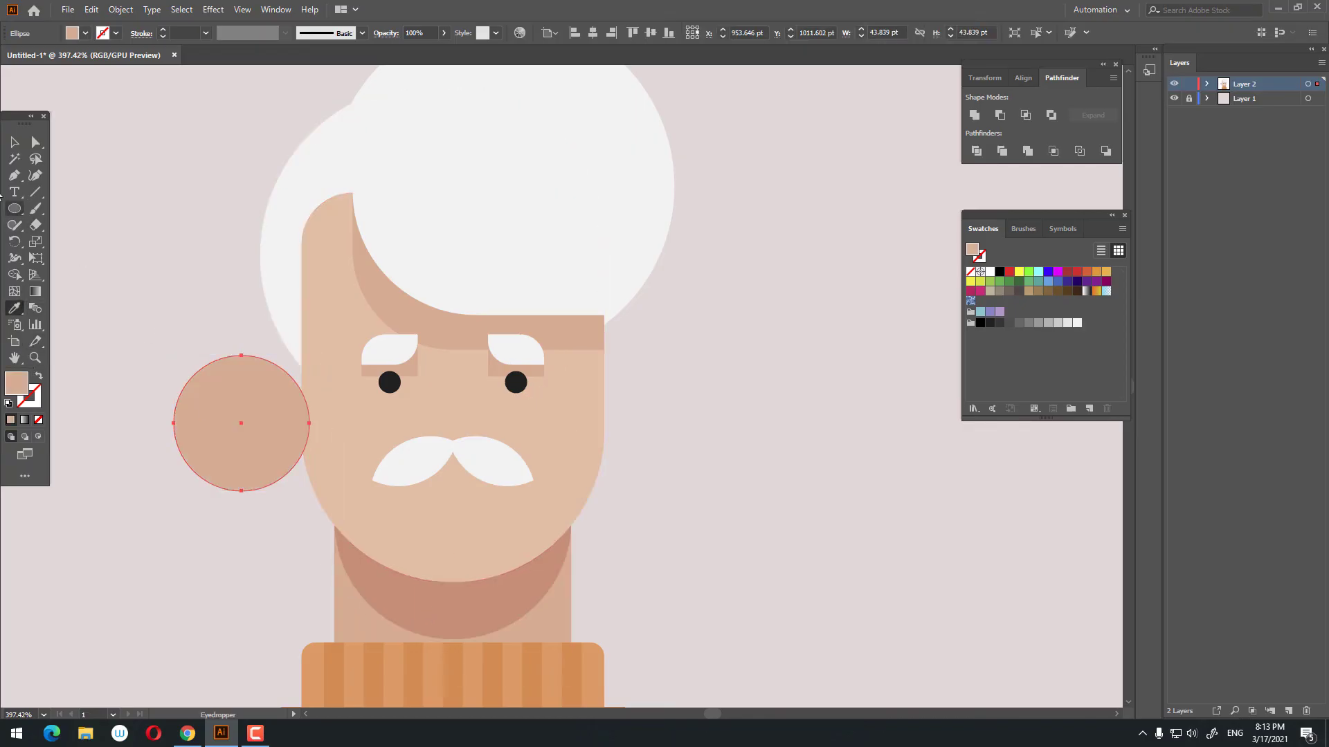
# Shrink the circle to about 20.6 pt and place it over the face's left edge at eye height as an ear.
pyautogui.click(10, 151)
pyautogui.moveTo(309, 489); pyautogui.dragTo(275, 475)
pyautogui.moveTo(253, 426); pyautogui.dragTo(310, 381)
# Send the ear circle behind the face and hair, and enlarge it to about 27.1 pt in diameter.
pyautogui.rightClick(312, 393)
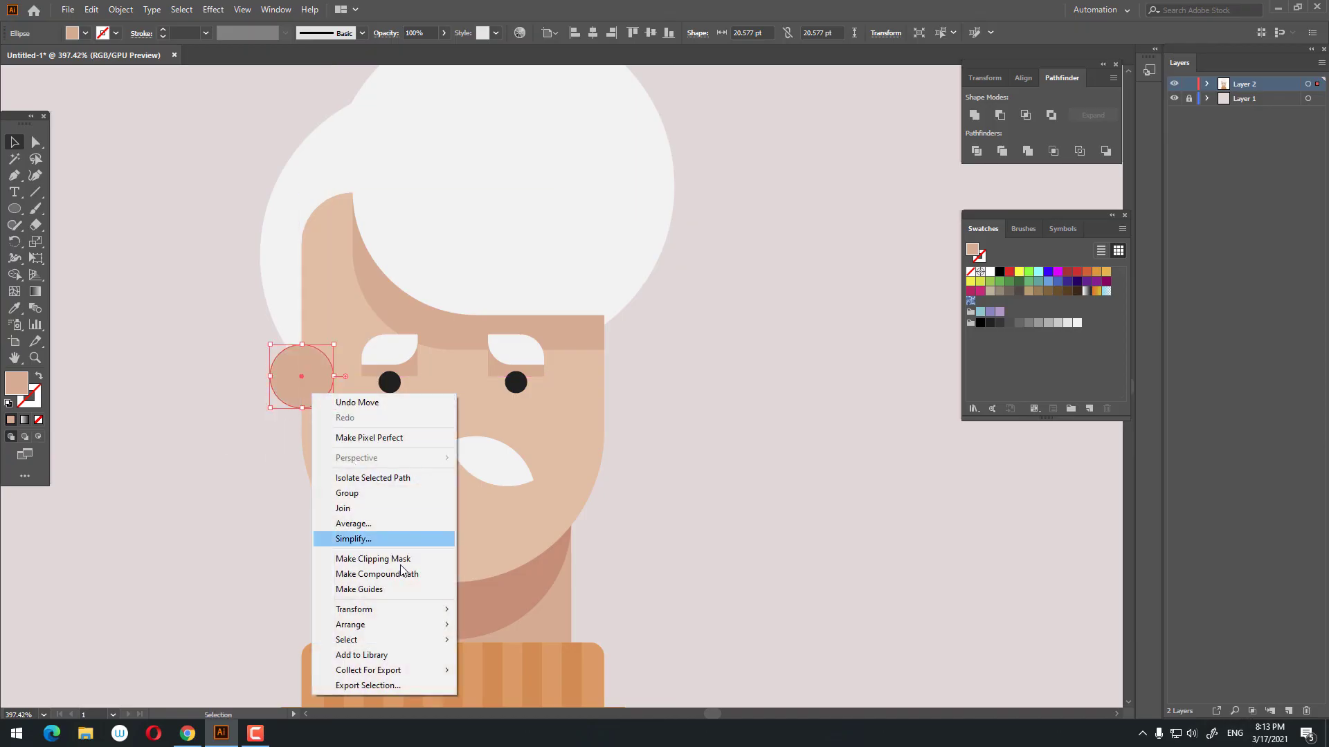
pyautogui.moveTo(391, 626)
pyautogui.click(528, 674)
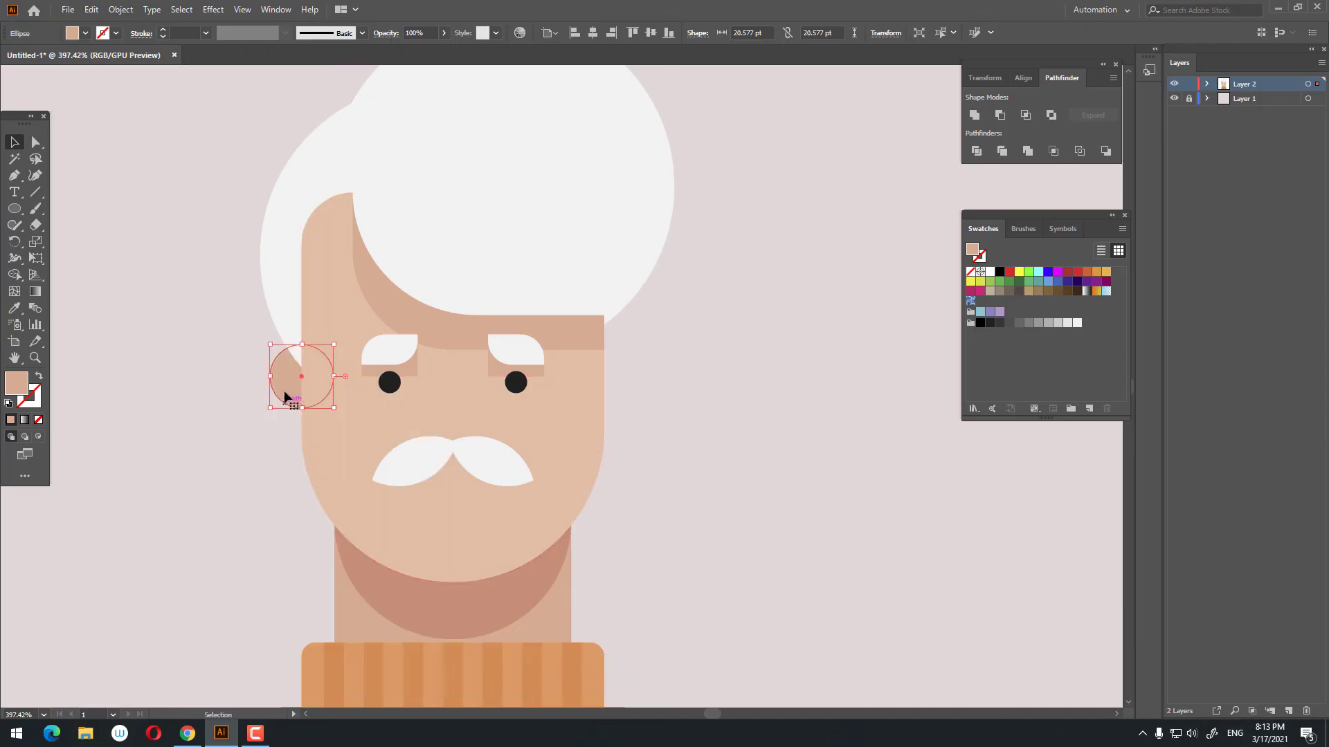
pyautogui.click(381, 407)
pyautogui.click(279, 382)
pyautogui.moveTo(268, 344); pyautogui.dragTo(258, 333)
pyautogui.click(288, 458)
# Paste a copy of the ear circle in front and shrink it about its center to about 11.7 pt in diameter.
pyautogui.moveTo(304, 477); pyautogui.dragTo(278, 436)
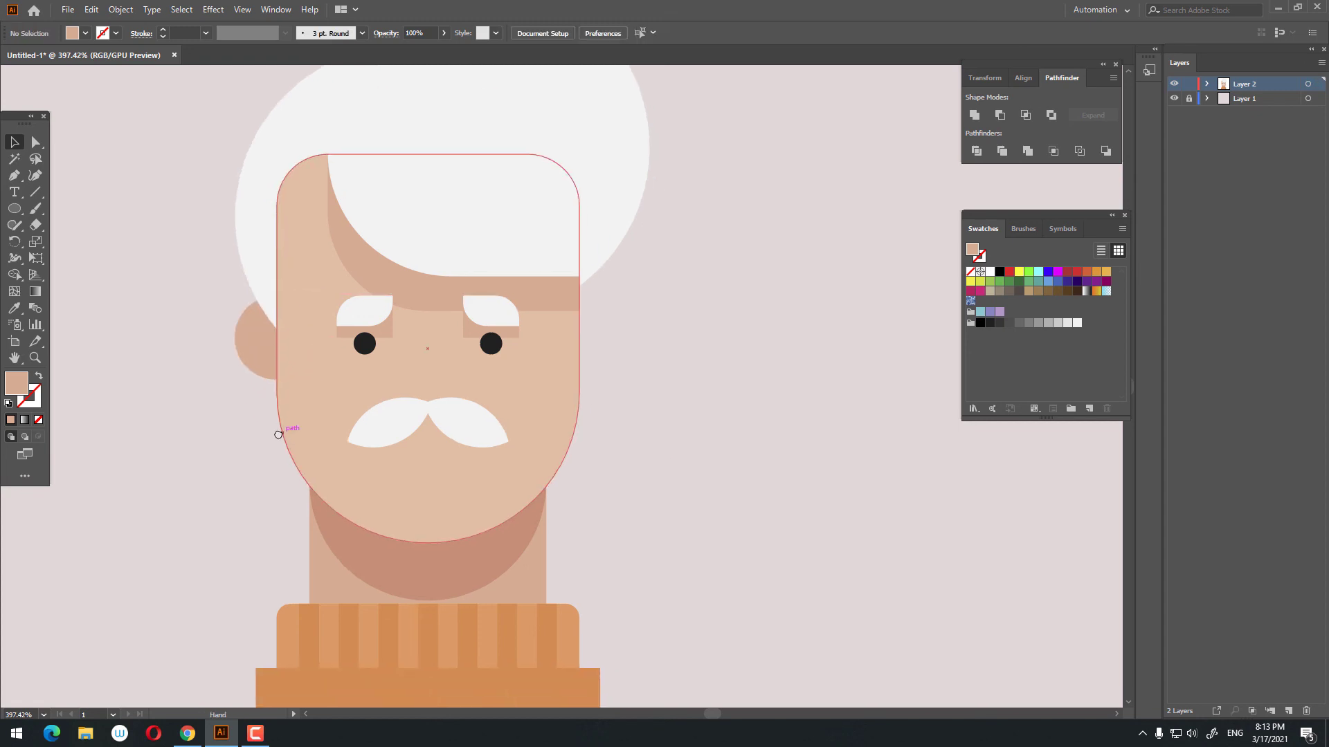
pyautogui.click(250, 346)
pyautogui.click(91, 10)
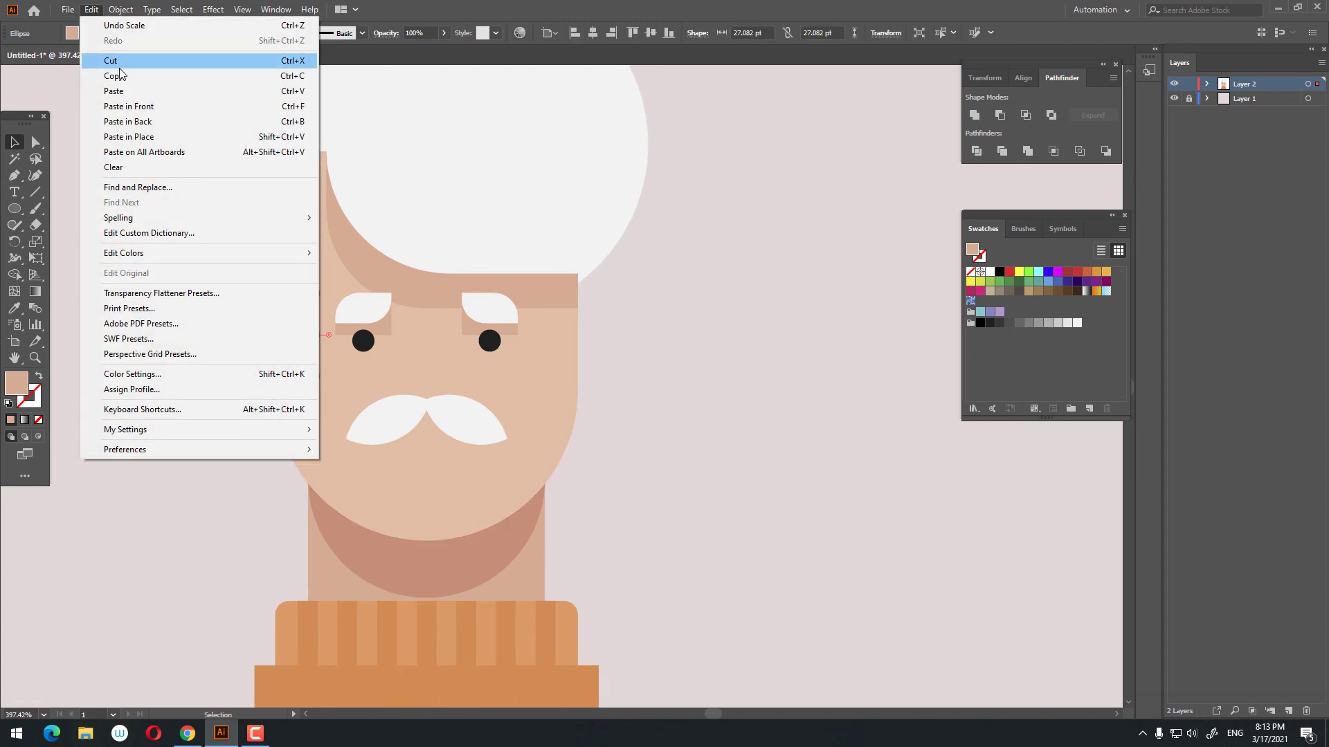
pyautogui.click(119, 68)
pyautogui.click(91, 9)
pyautogui.click(159, 106)
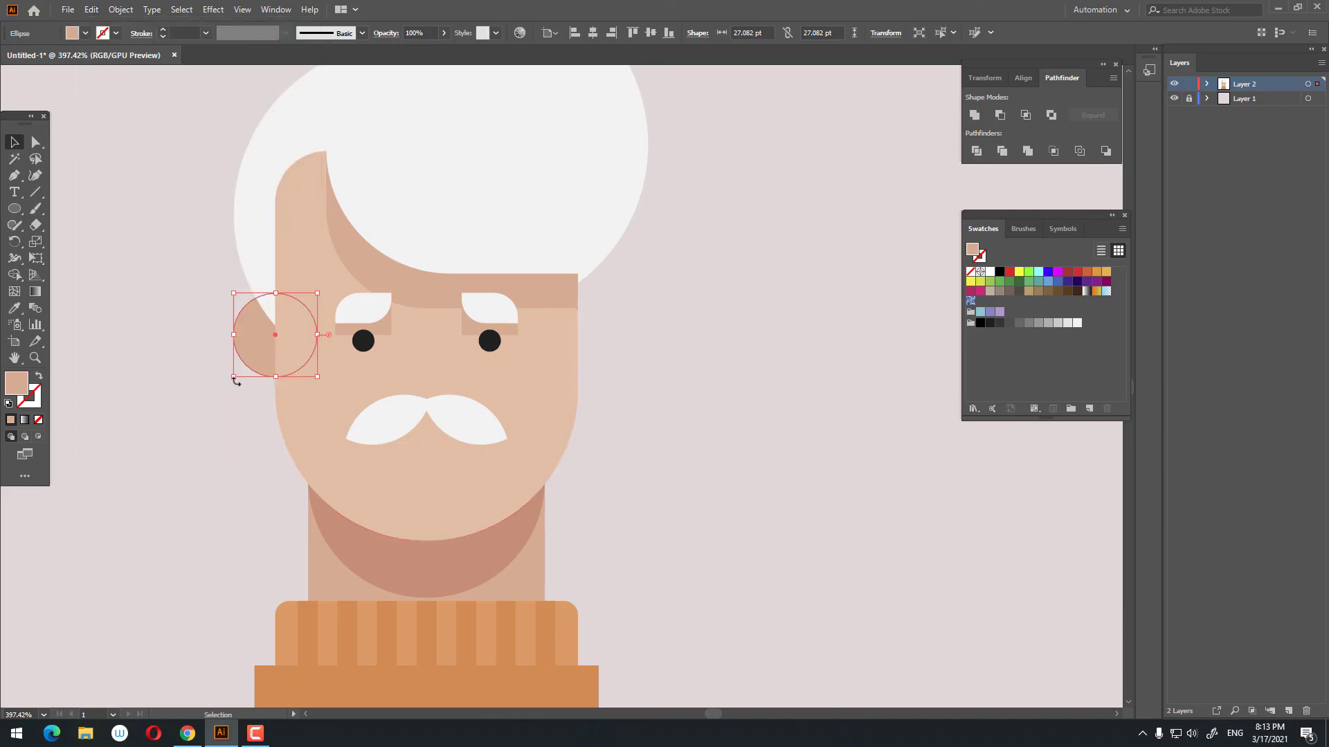
pyautogui.moveTo(233, 377); pyautogui.dragTo(259, 384)
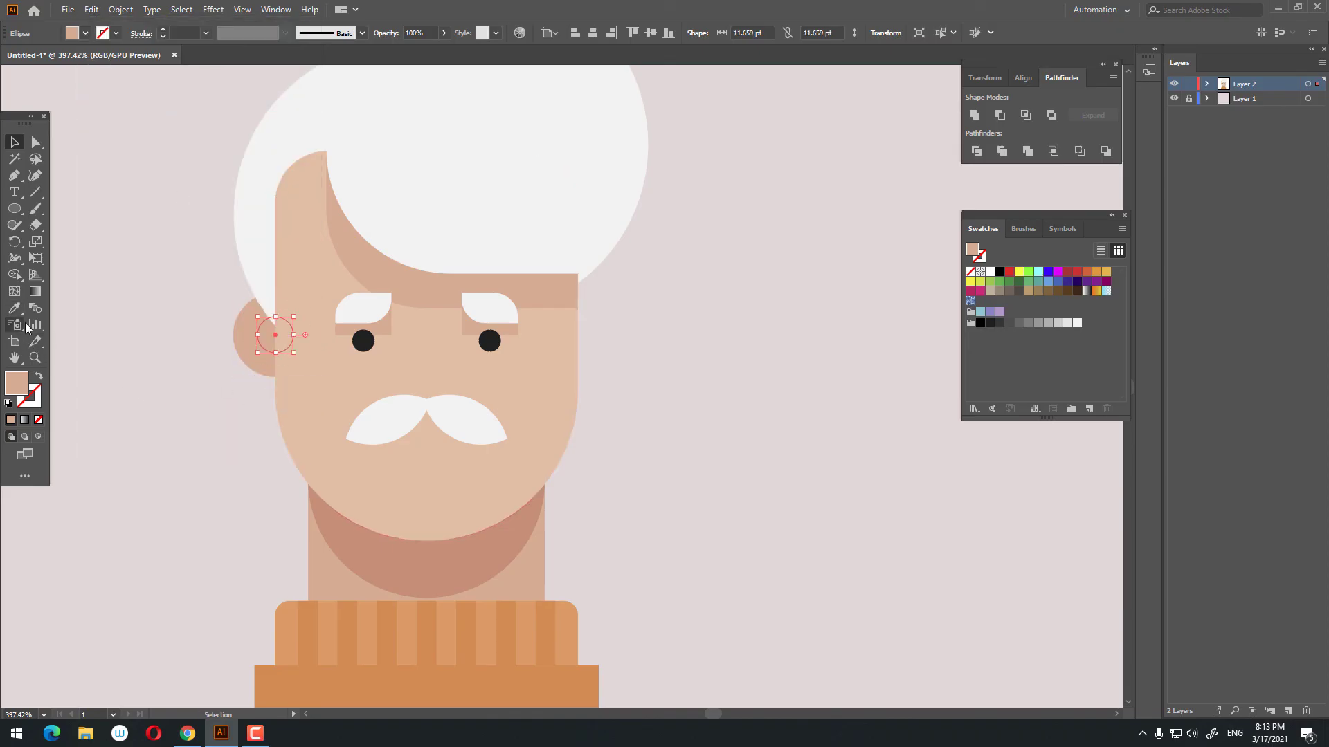
# Fill the inner ear circle with the chin shadow's color and group it with the outer ear circle.
pyautogui.click(15, 308)
pyautogui.click(355, 520)
pyautogui.click(19, 148)
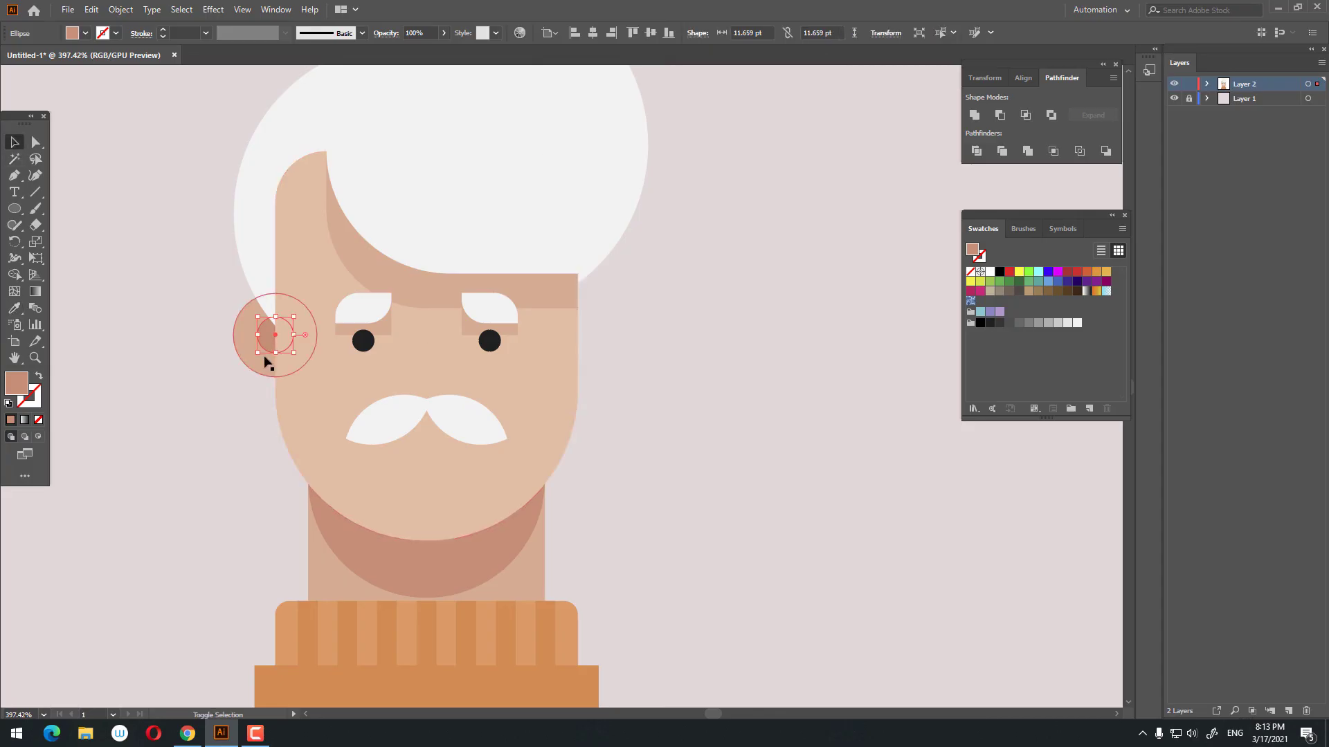
pyautogui.keyDown('shift'); pyautogui.click(241, 340); pyautogui.keyUp('shift')
pyautogui.rightClick(243, 340)
pyautogui.click(289, 427)
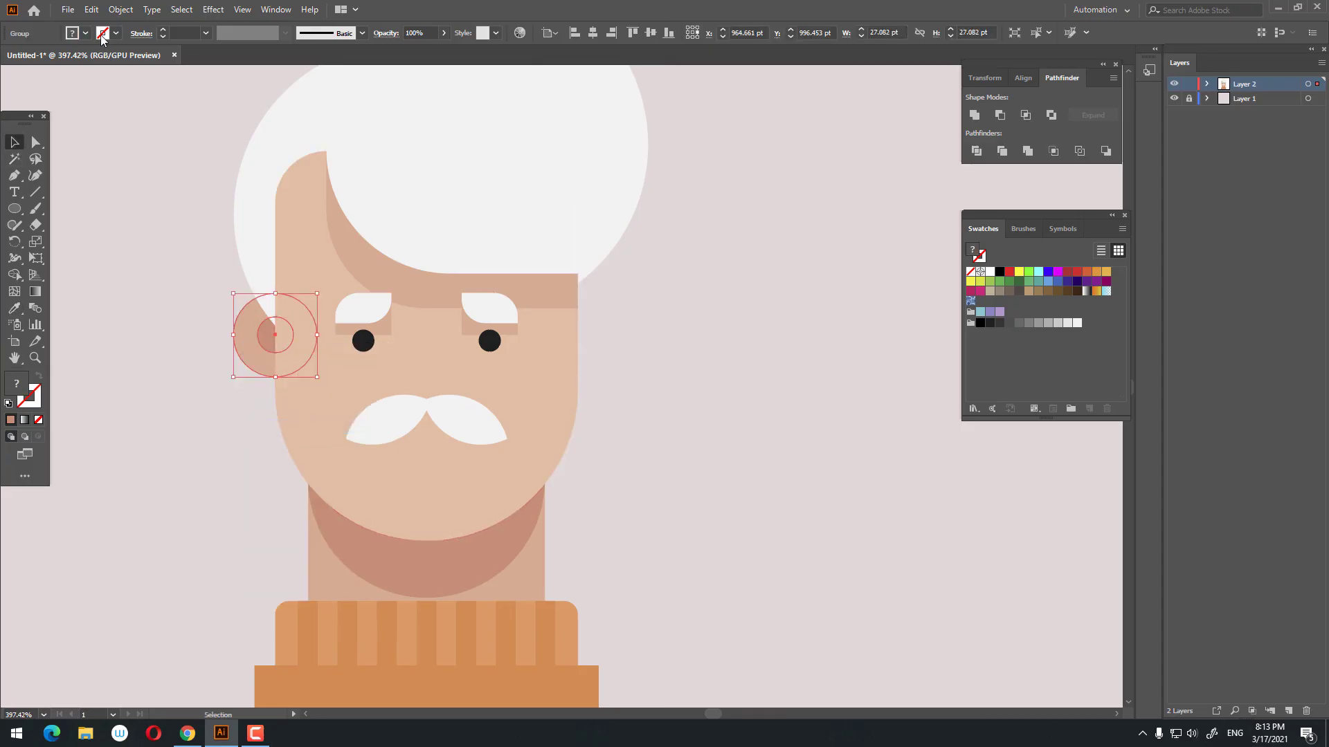
# Copy the ear group, paste it in front, and move the copy horizontally to the face's right edge.
pyautogui.click(92, 10)
pyautogui.click(133, 75)
pyautogui.click(92, 10)
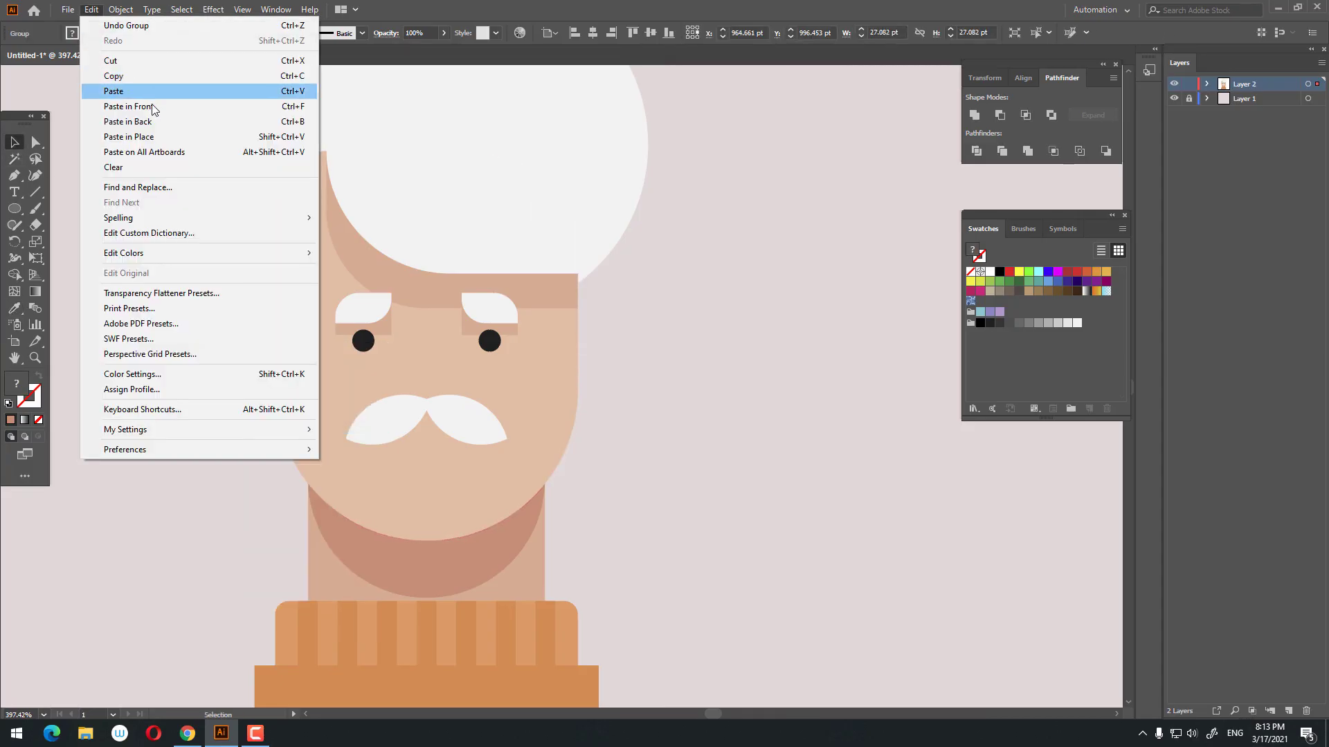
pyautogui.click(132, 107)
pyautogui.moveTo(283, 376); pyautogui.dragTo(557, 414)
# Group all the shapes of the portrait and center the group on the artboard.
pyautogui.press('z')
pyautogui.moveTo(667, 391); pyautogui.dragTo(593, 466)
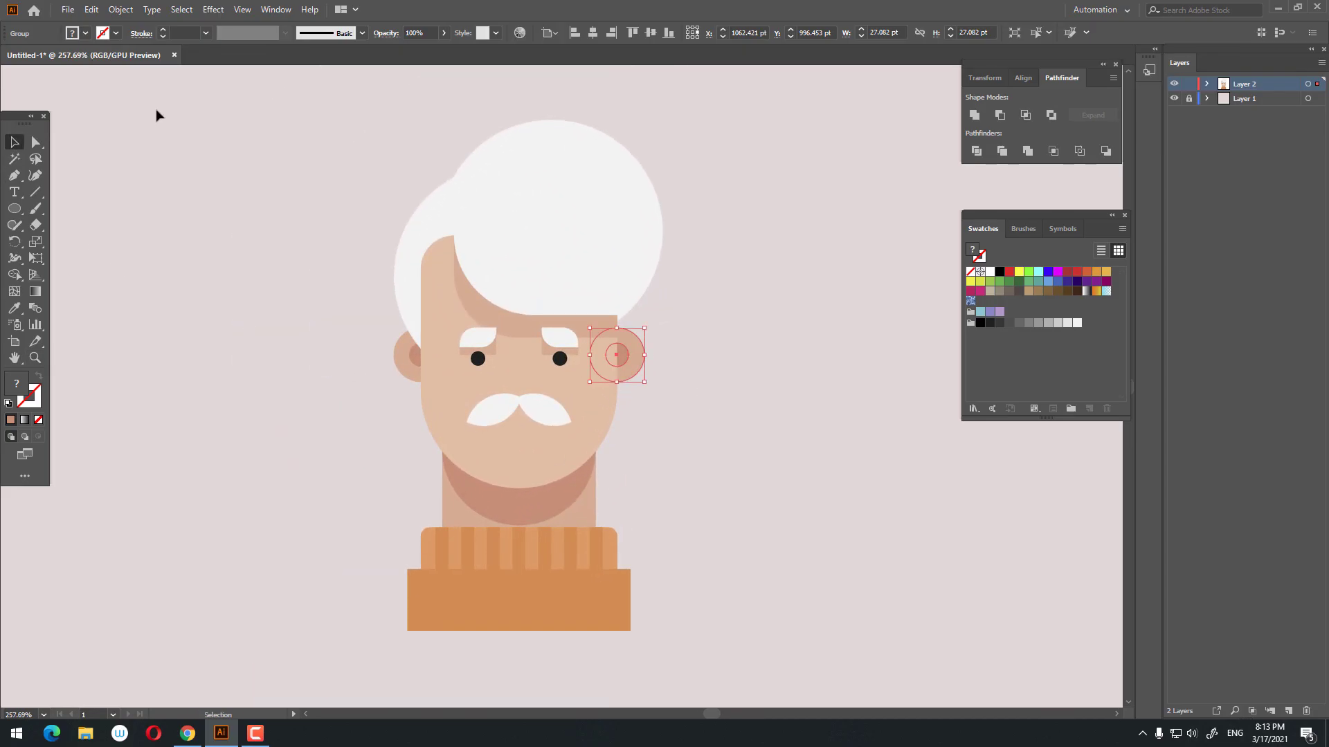
pyautogui.moveTo(171, 117); pyautogui.dragTo(678, 632)
pyautogui.rightClick(536, 310)
pyautogui.click(579, 414)
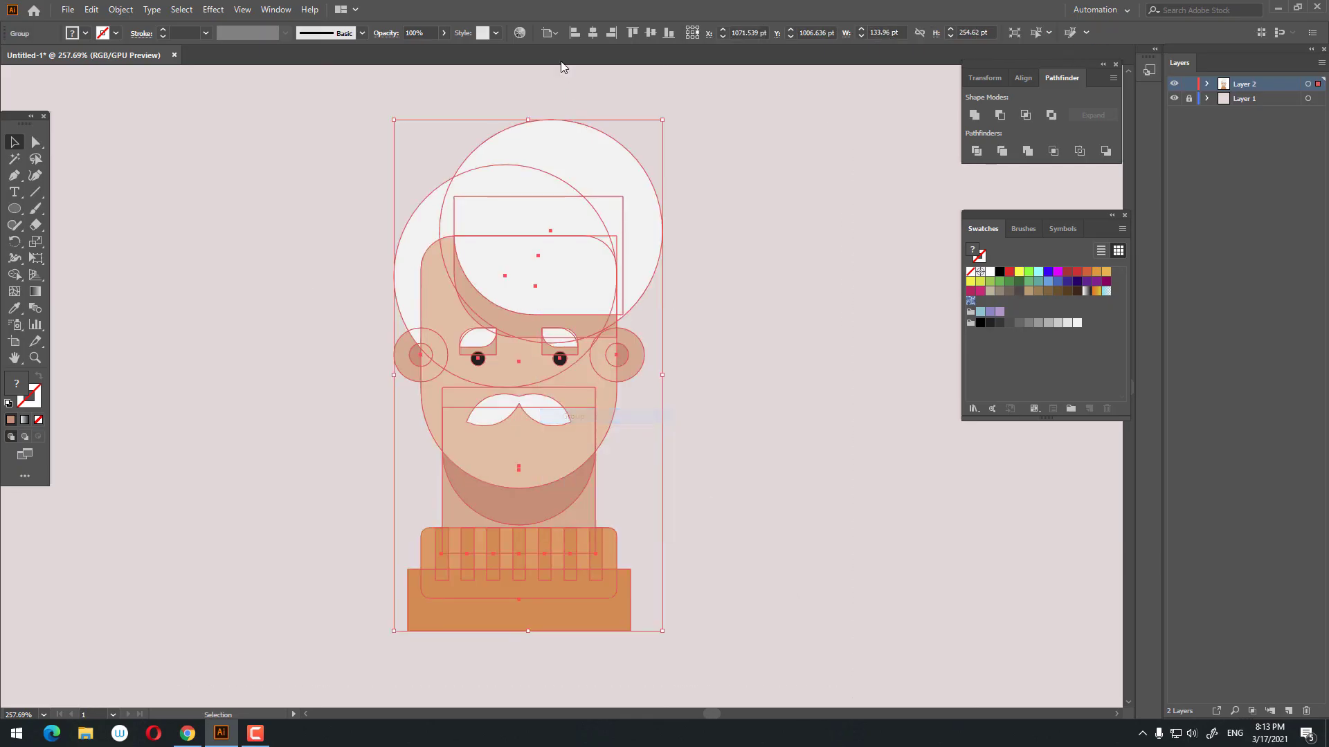
pyautogui.click(648, 33)
pyautogui.click(727, 268)
pyautogui.press('z')
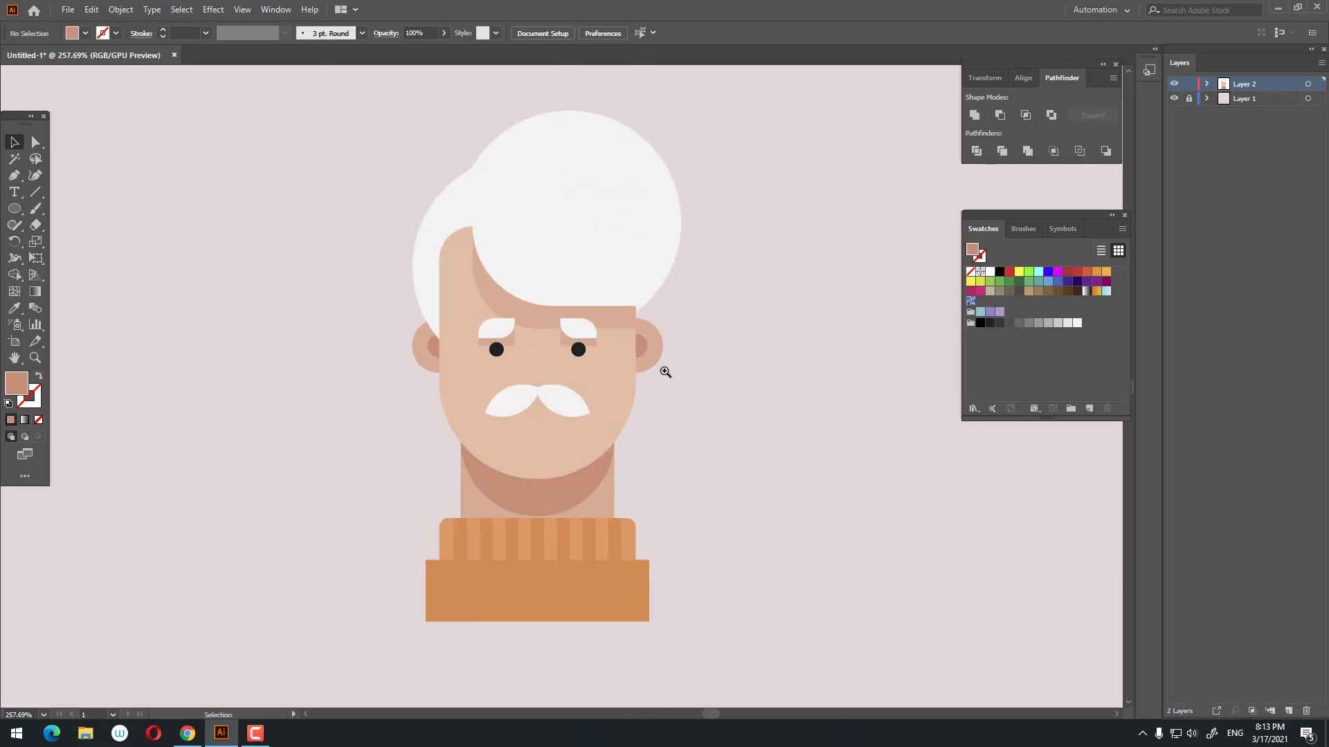
pyautogui.moveTo(664, 371); pyautogui.dragTo(711, 402)
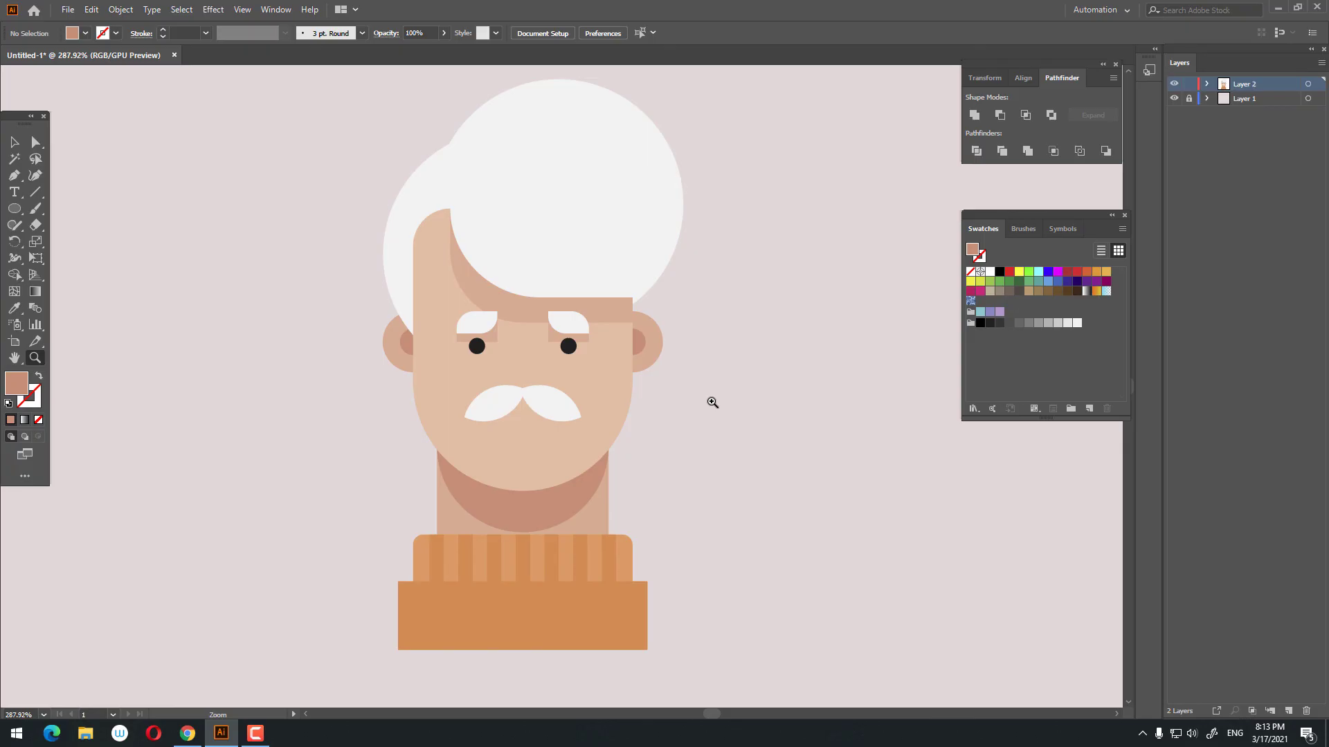